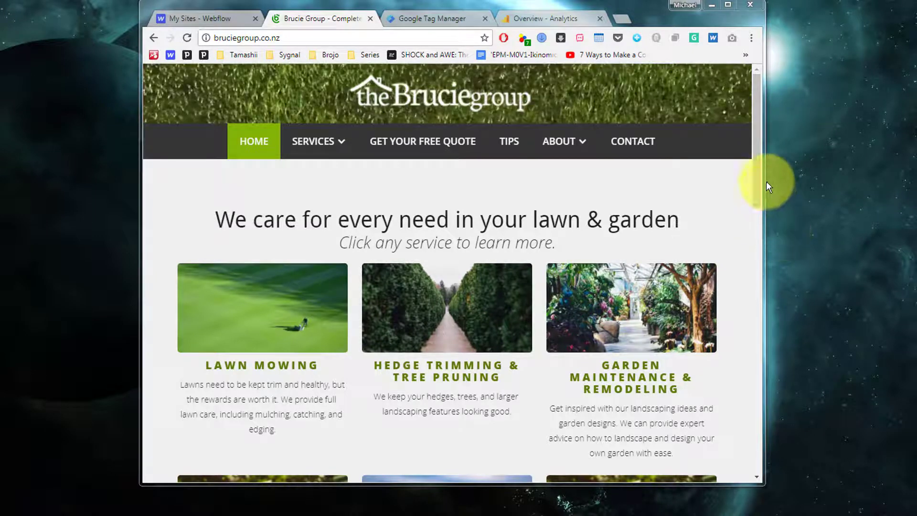
Open the Brucie Group website's contact page and examine its Contact Us form
drag(758, 120, 780, 89)
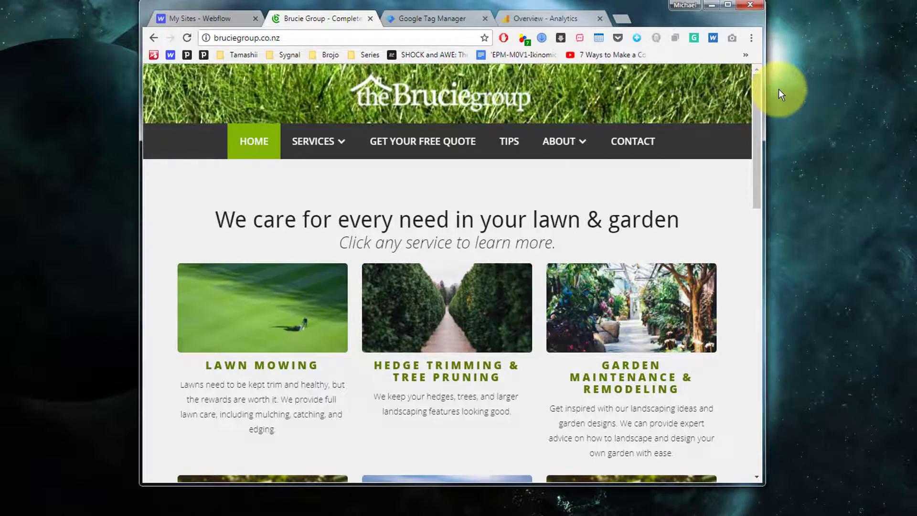
click(635, 144)
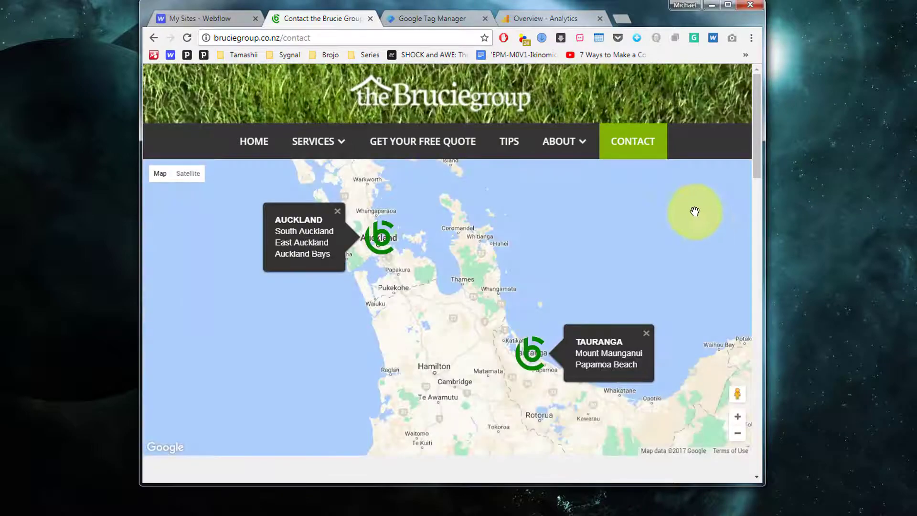
scroll(696, 211, down, 3)
scroll(694, 211, down, 15)
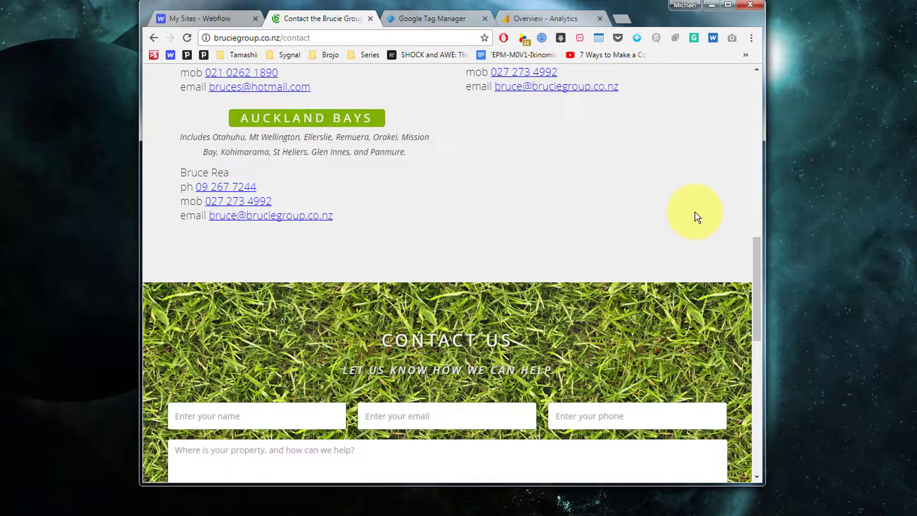
scroll(696, 213, up, 3)
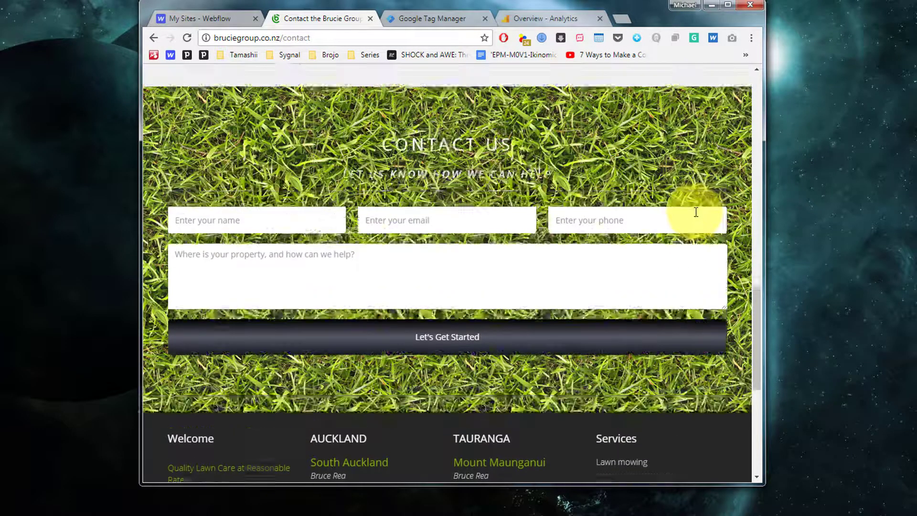
scroll(448, 306, up, 1)
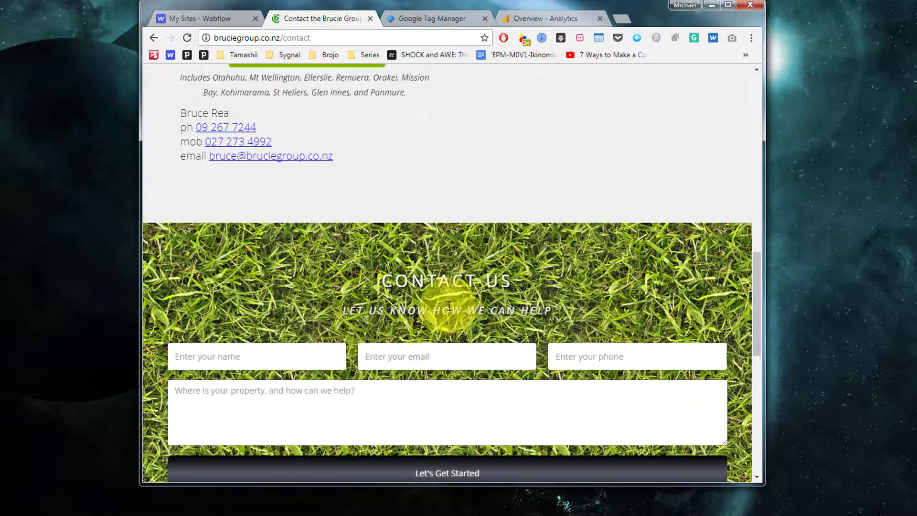
scroll(449, 306, down, 8)
scroll(448, 305, up, 15)
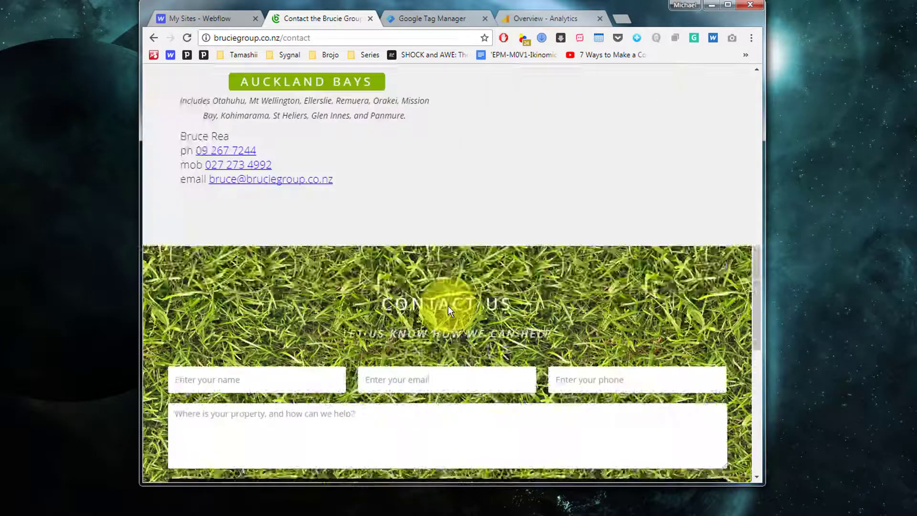
Open the Lawn mowing service page and examine its free no-obligation quote form
mouse_move(328, 146)
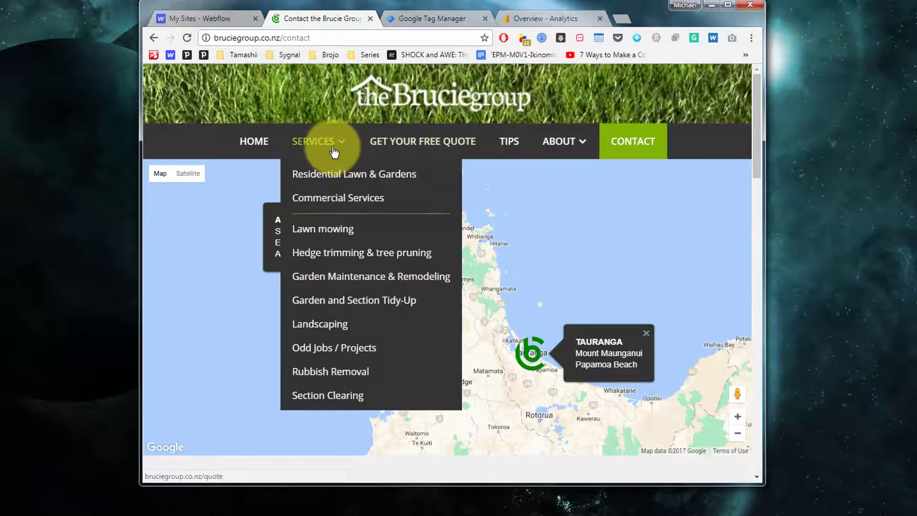
click(324, 234)
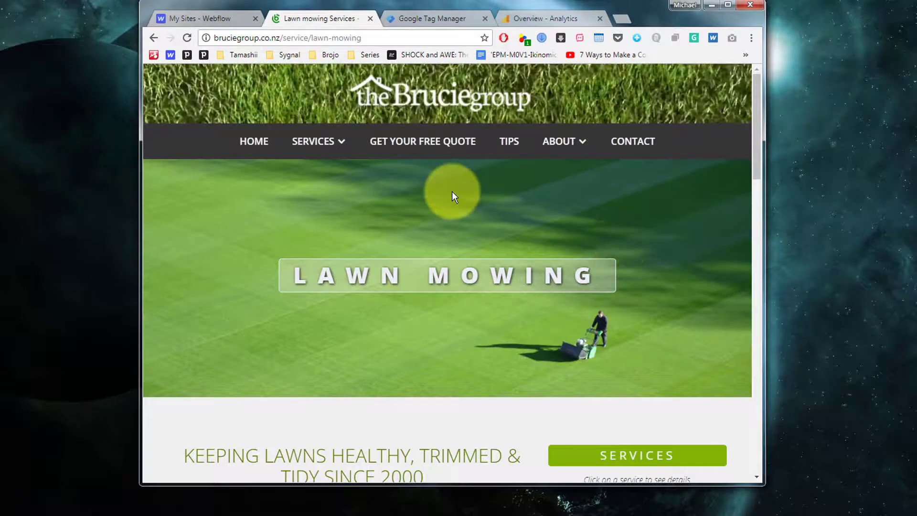
scroll(453, 195, down, 7)
scroll(454, 196, down, 5)
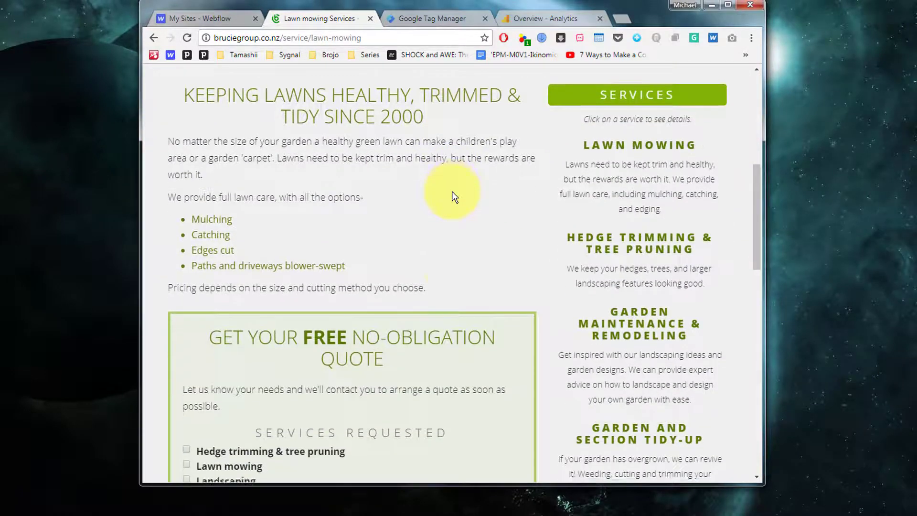
scroll(452, 191, down, 2)
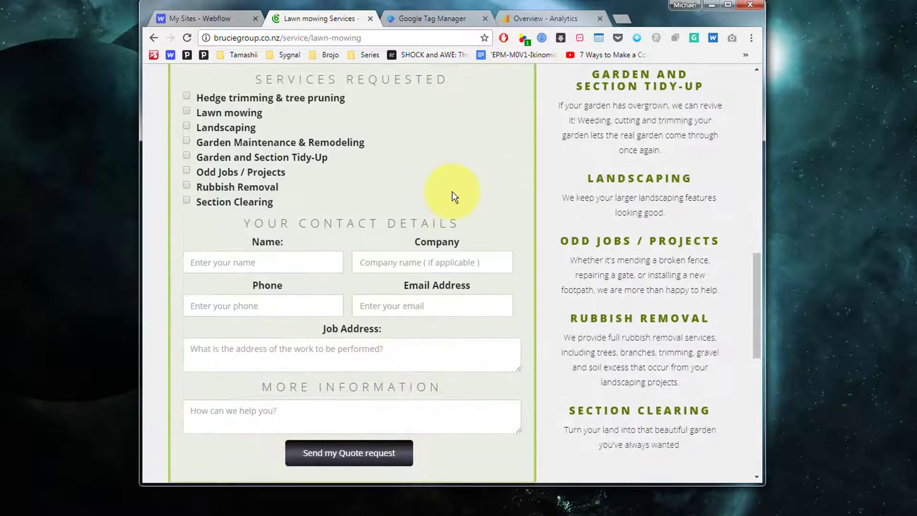
scroll(401, 392, down, 2)
scroll(400, 400, down, 1)
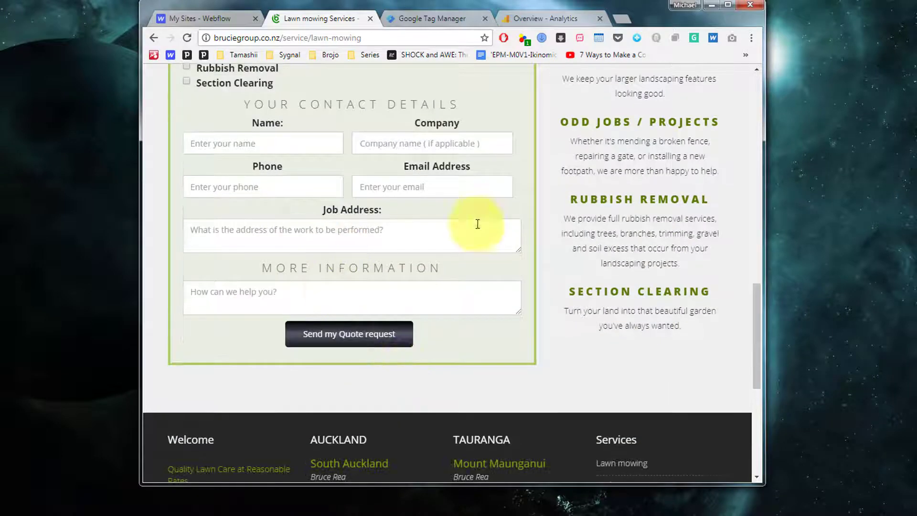
Open the Garden Maintenance & Remodeling service page and examine its quote request form
drag(757, 382, 753, 147)
mouse_move(324, 140)
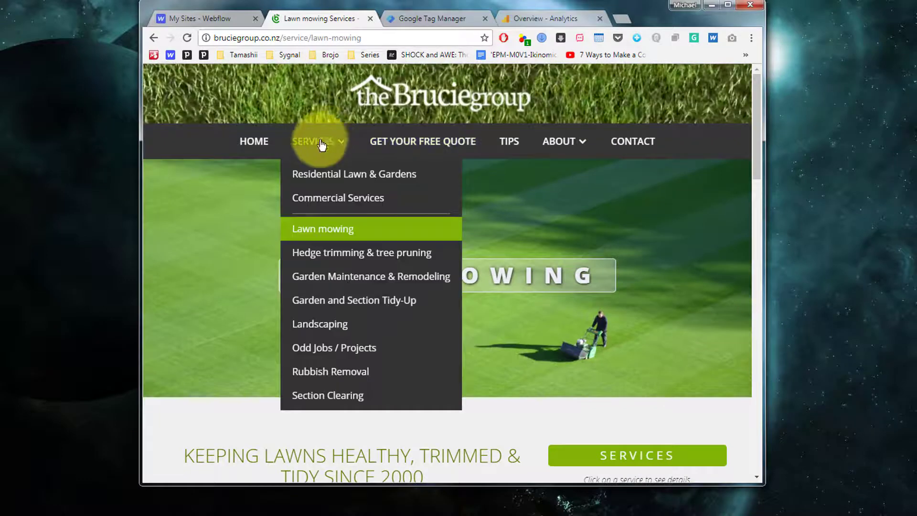
click(324, 277)
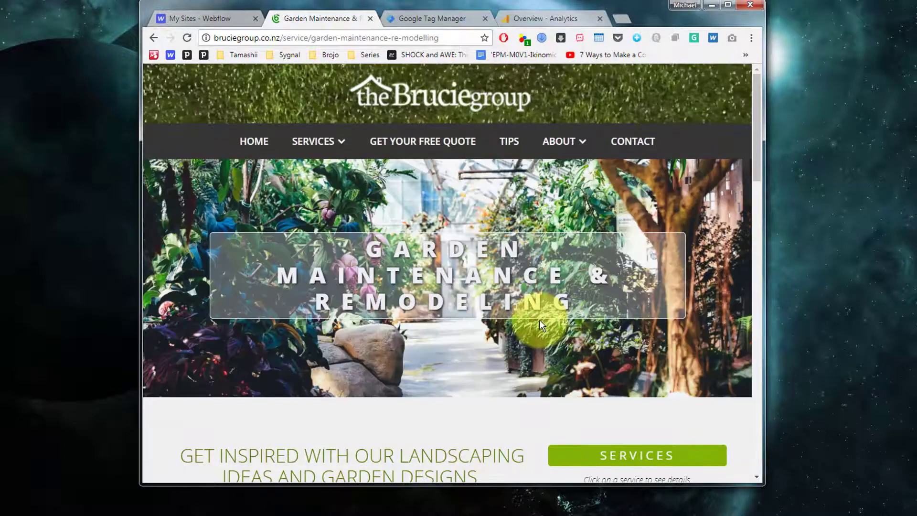
scroll(539, 323, down, 10)
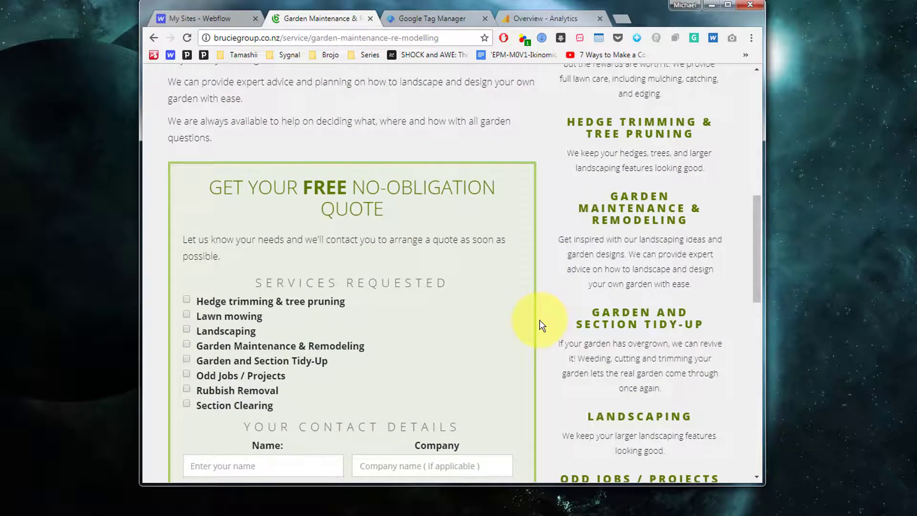
scroll(539, 325, down, 3)
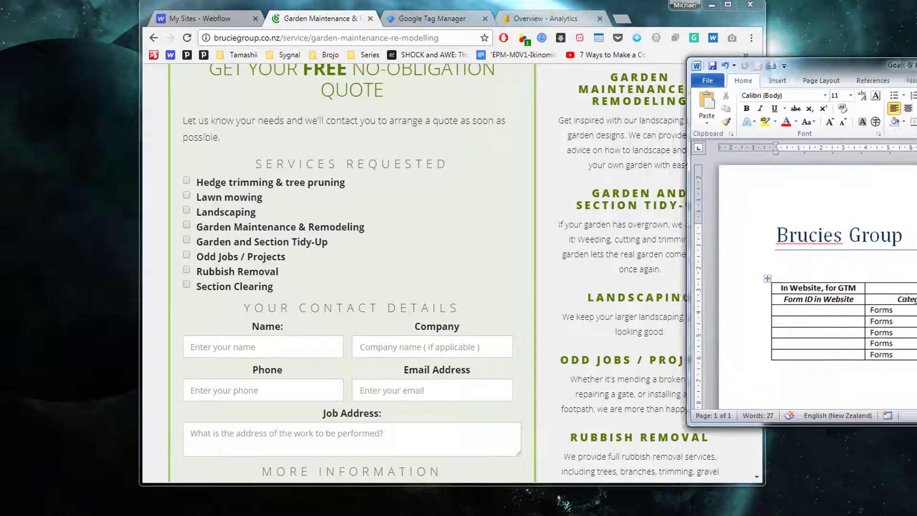
Switch to Goals & Analytics.docx in Word and fill the table's first two Label cells with "Contact Form" and "Lead Form"
drag(916, 110, 678, 135)
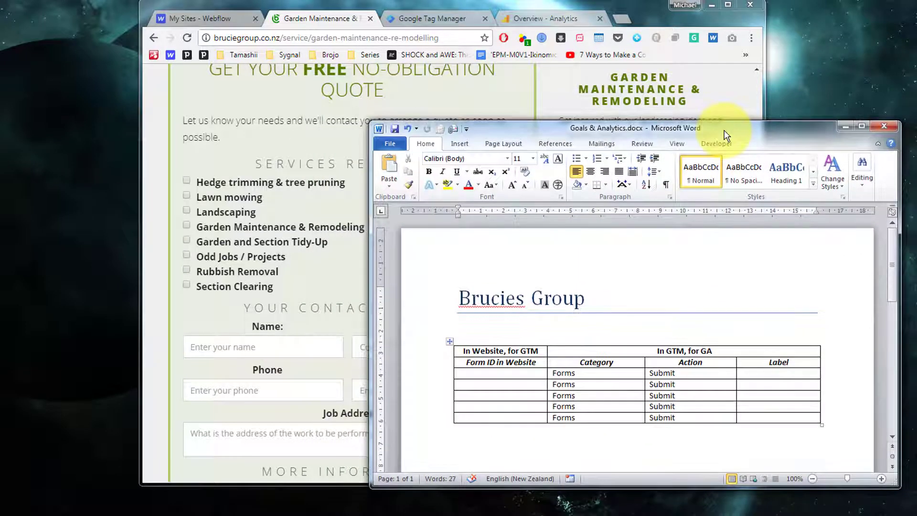
click(761, 375)
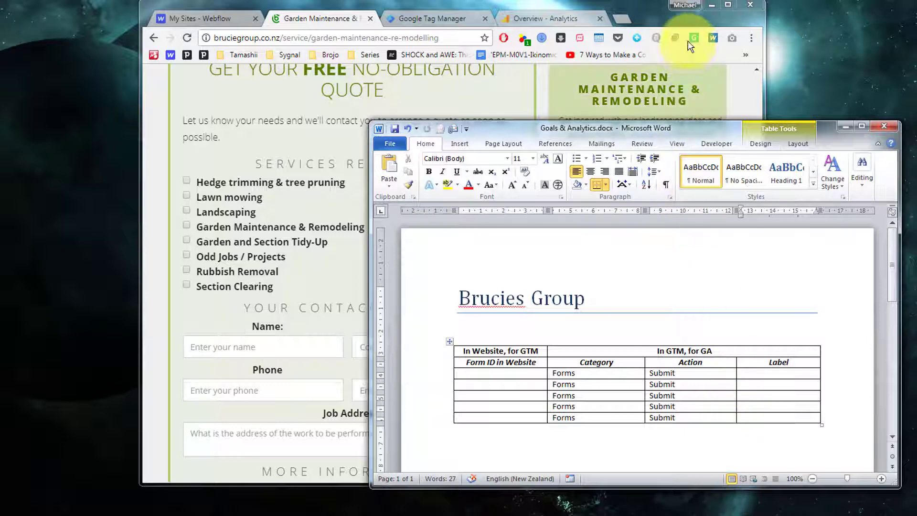
click(632, 4)
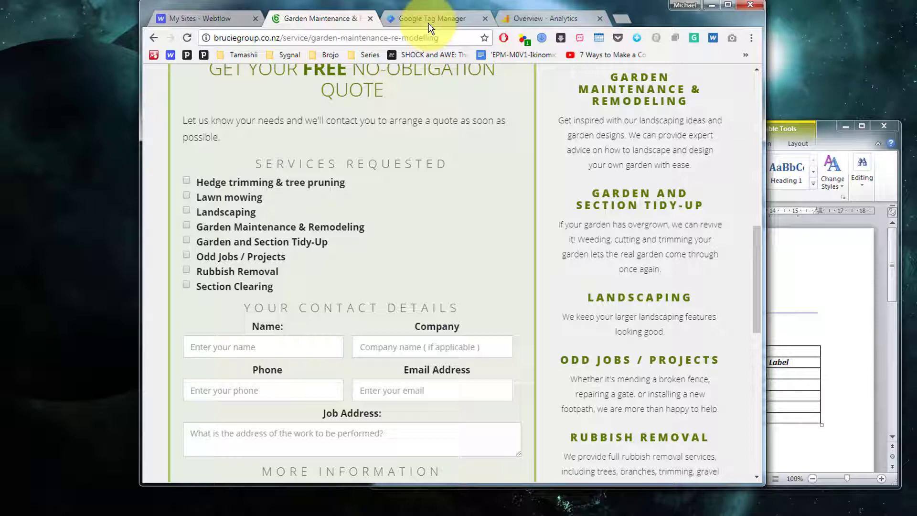
click(834, 149)
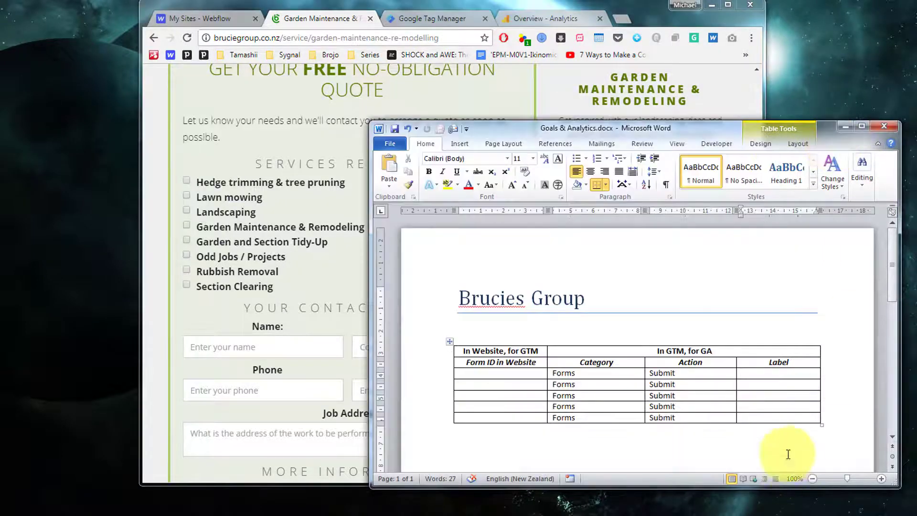
text(C)
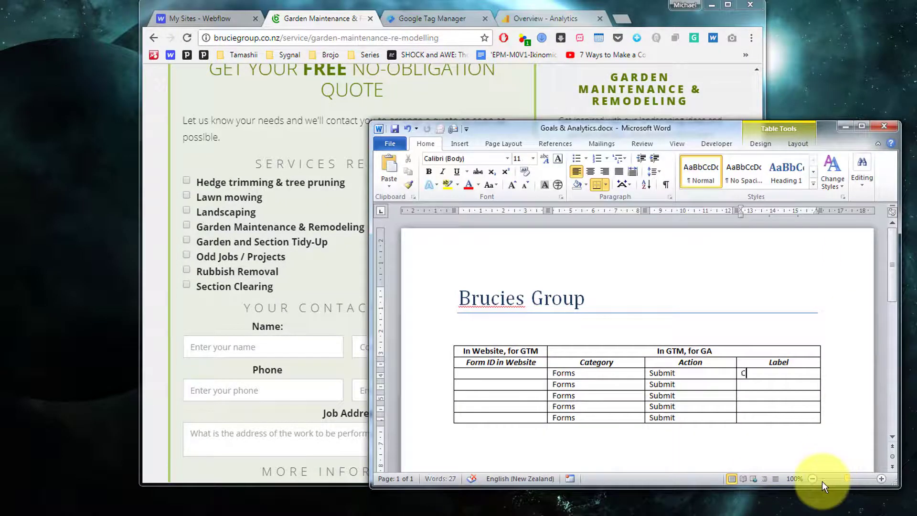
text(ontact Form)
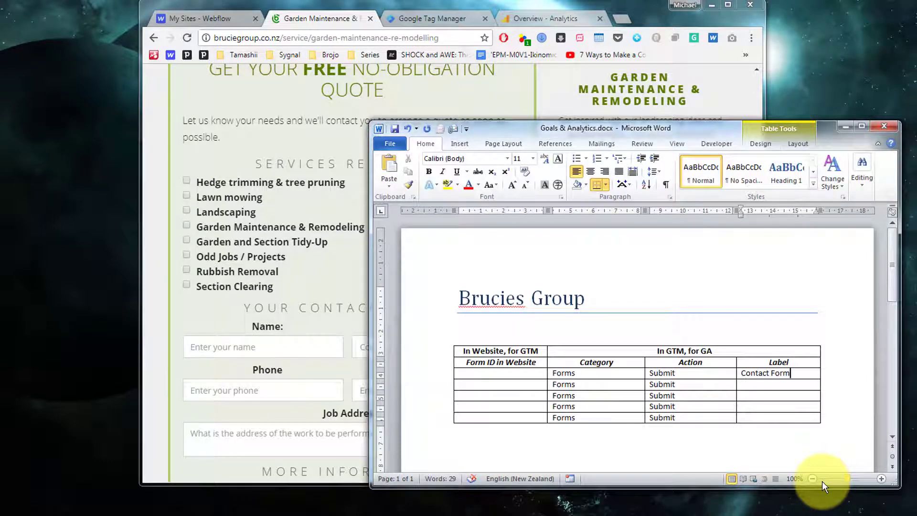
key(Down)
text(Lead Form)
key(Down)
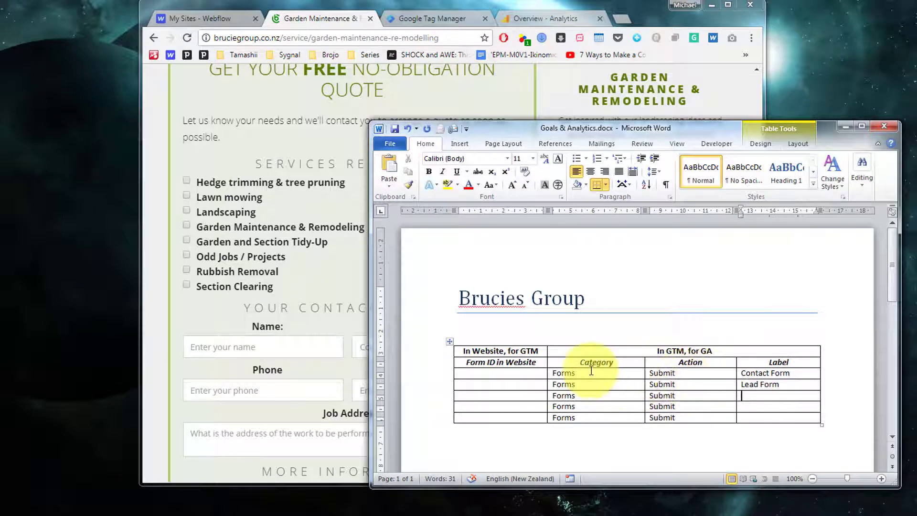
Switch to Google Tag Manager in the browser and open the page listing all accounts
click(513, 373)
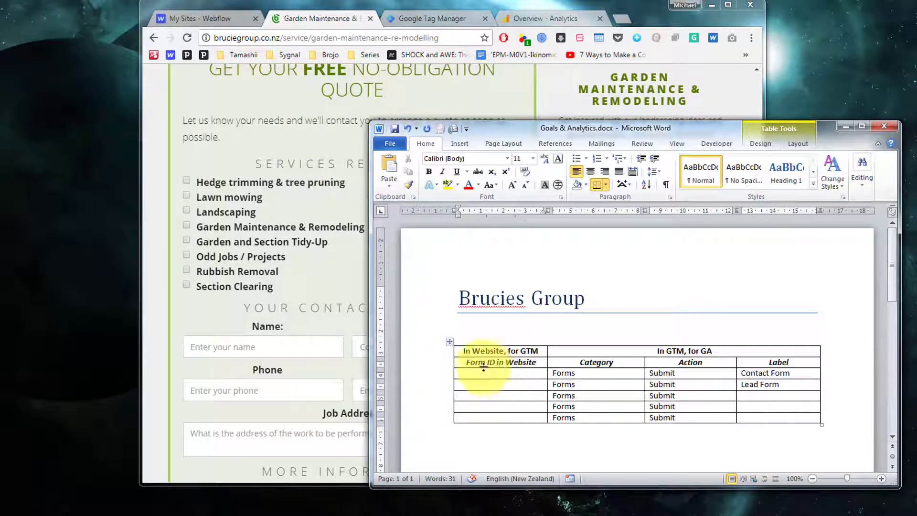
click(583, 4)
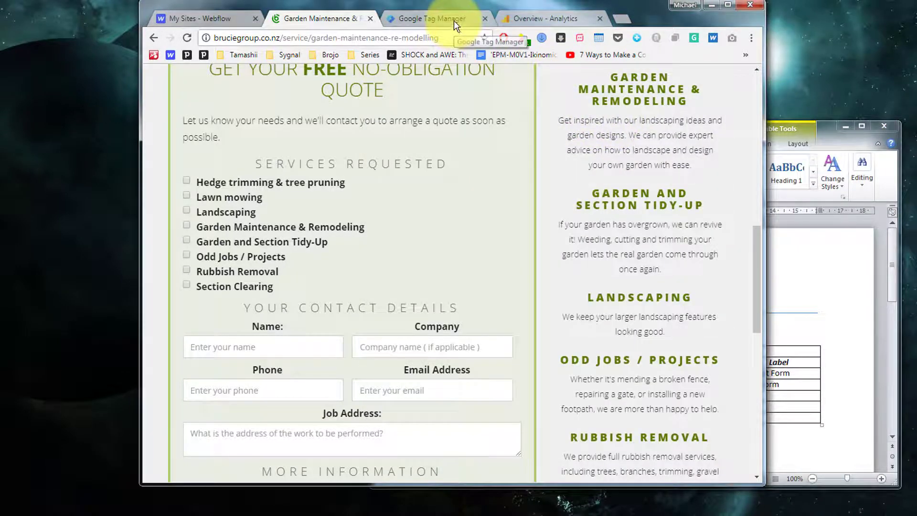
click(454, 21)
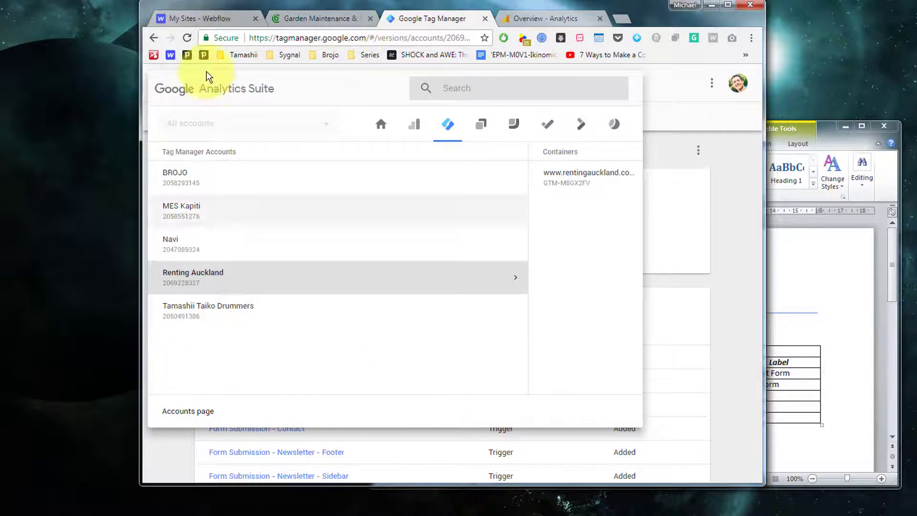
click(189, 411)
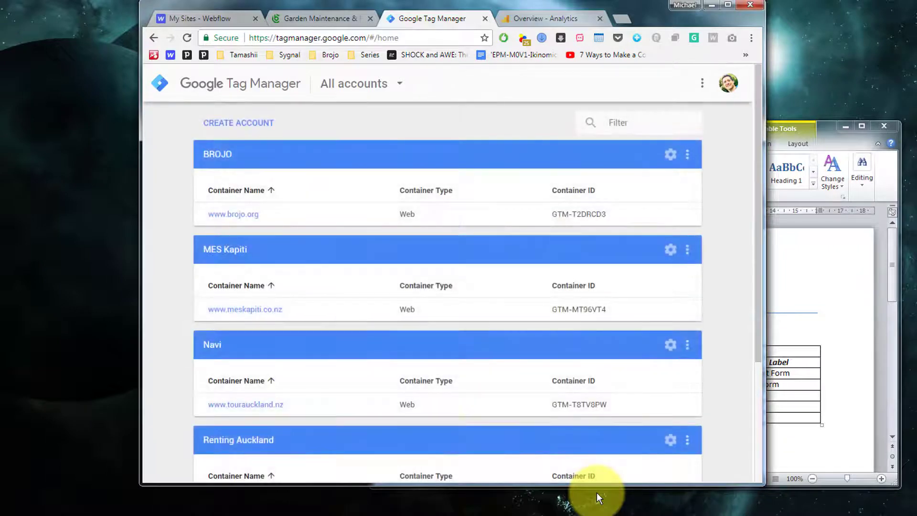
scroll(161, 220, down, 1)
scroll(162, 224, down, 3)
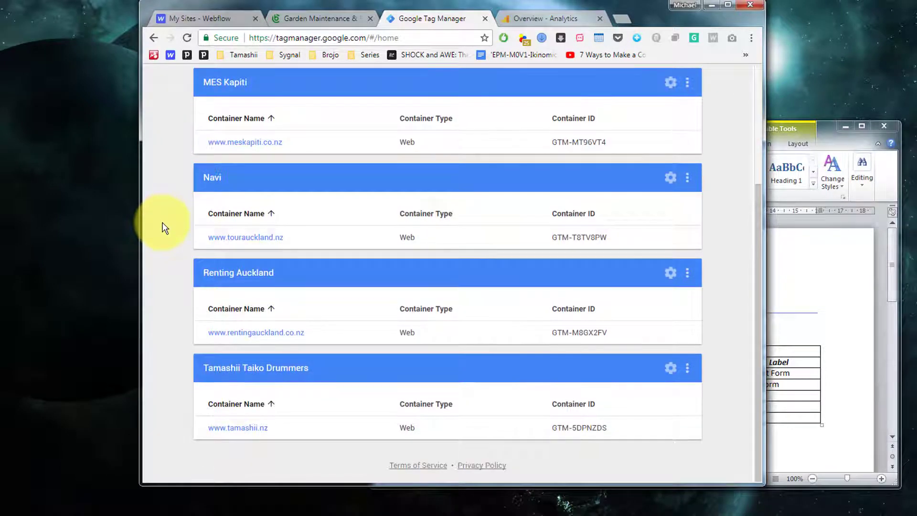
scroll(163, 226, up, 3)
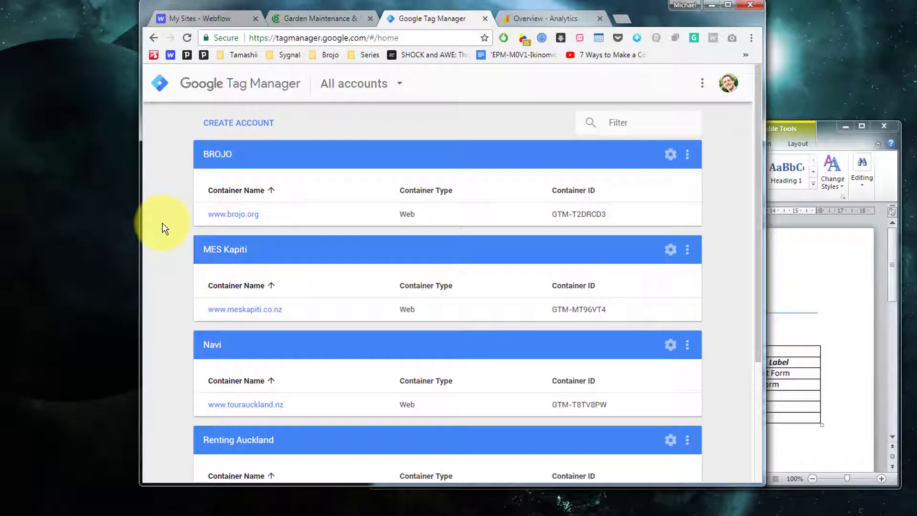
Start a new Tag Manager account named "Brucie Group" and continue to the container setup
click(239, 123)
click(315, 237)
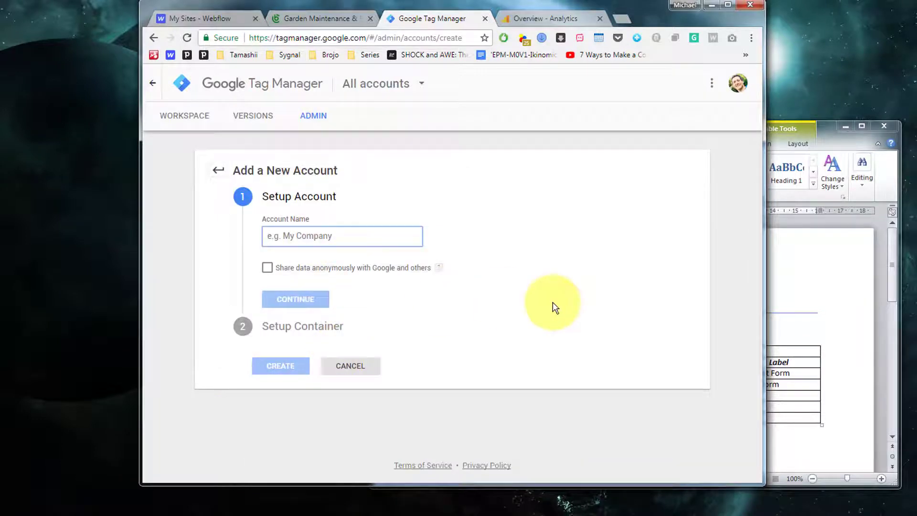
text(Brucies)
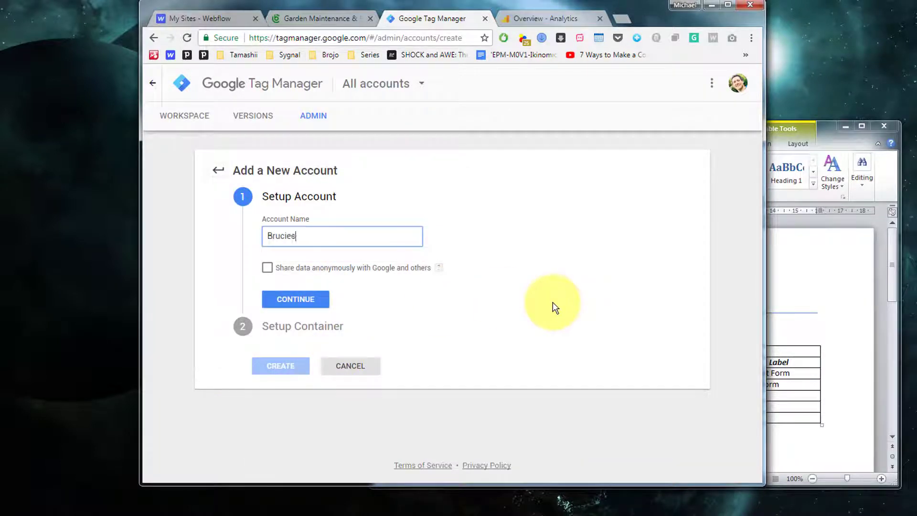
text( Group)
key(ctrl+Left)
key(BackSpace)
key(BackSpace)
click(264, 305)
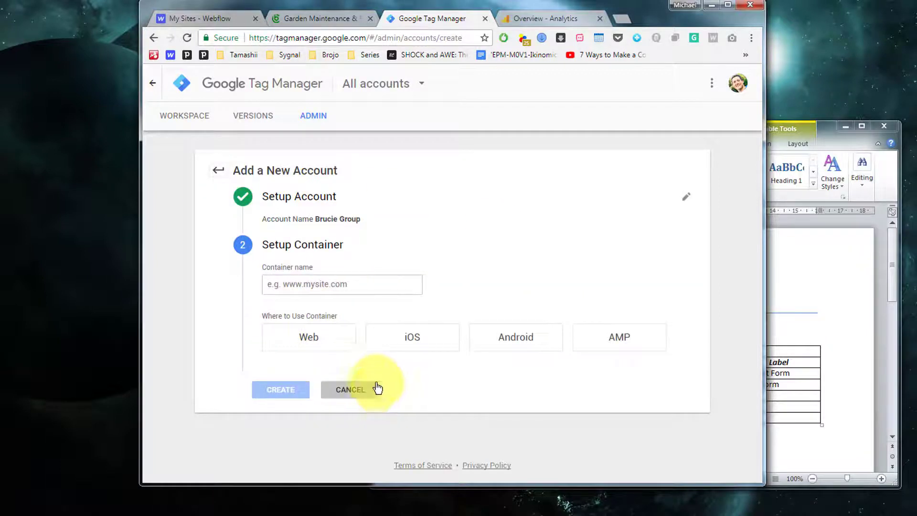
click(358, 286)
text(www.b)
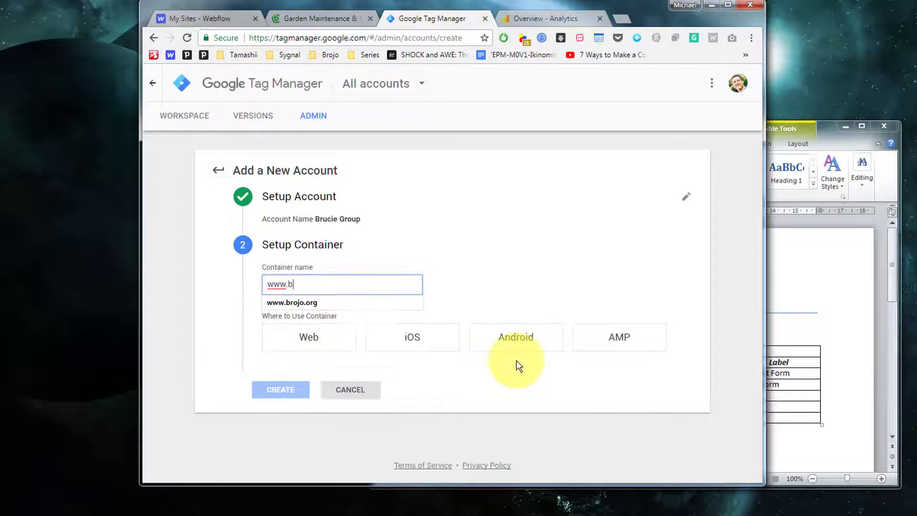
text(ruciegroup.co.n)
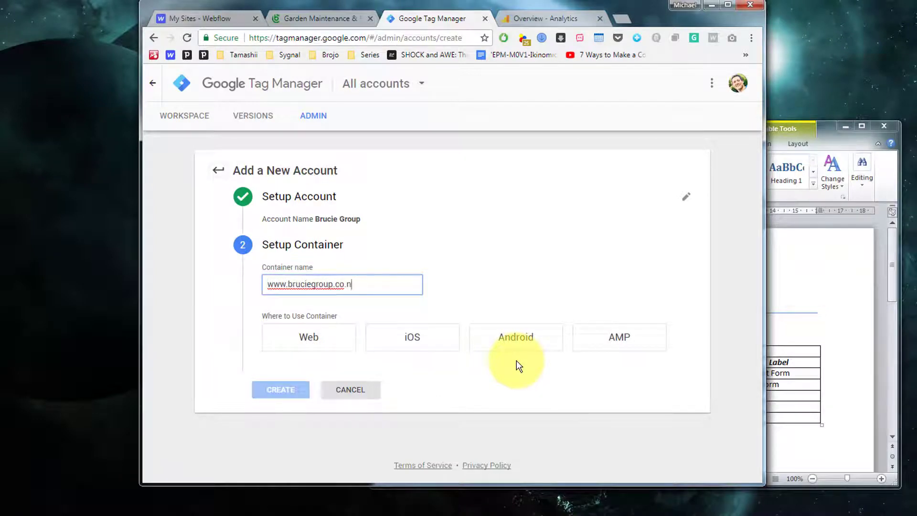
text(z)
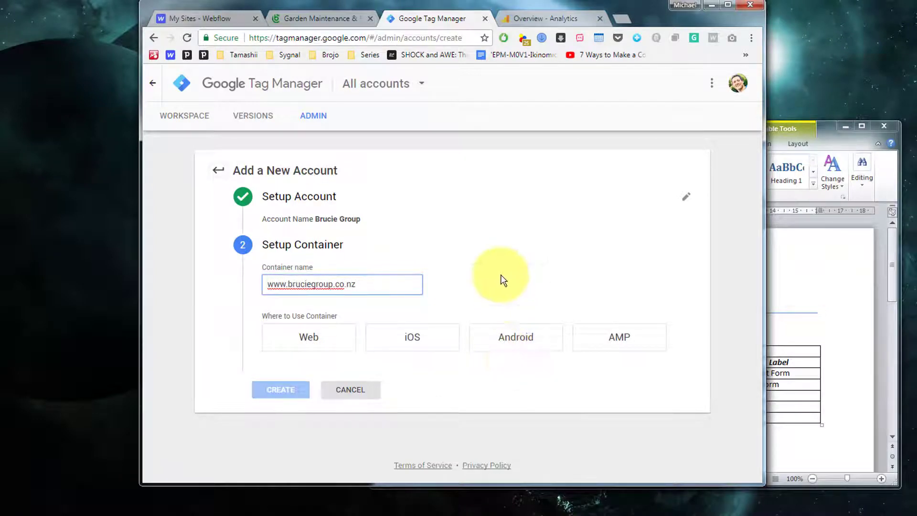
click(307, 345)
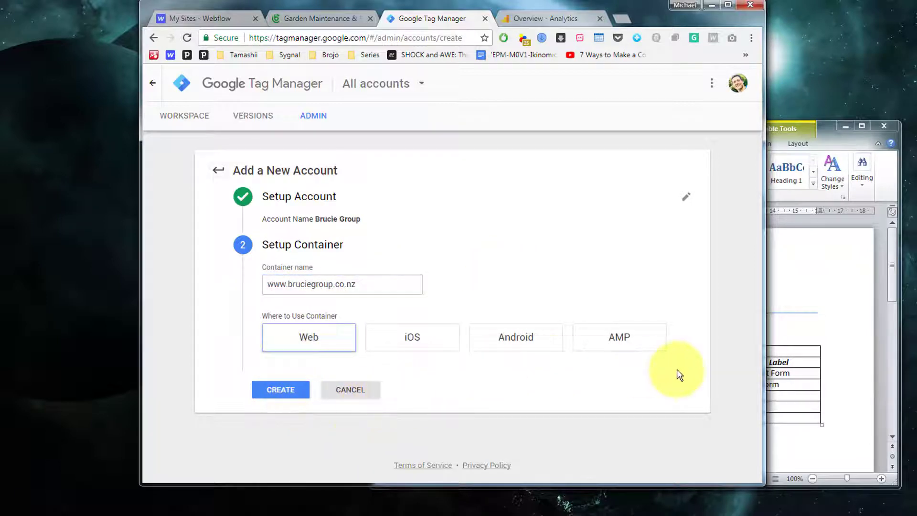
click(280, 393)
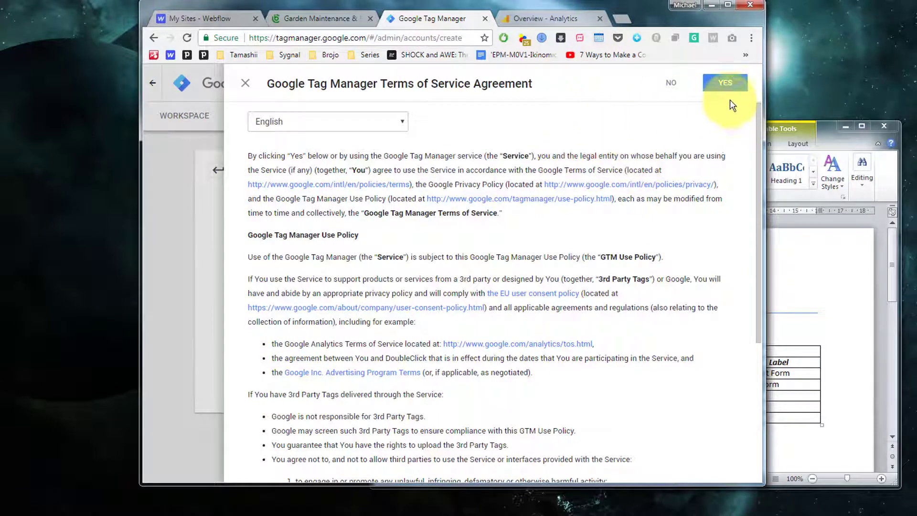
click(726, 87)
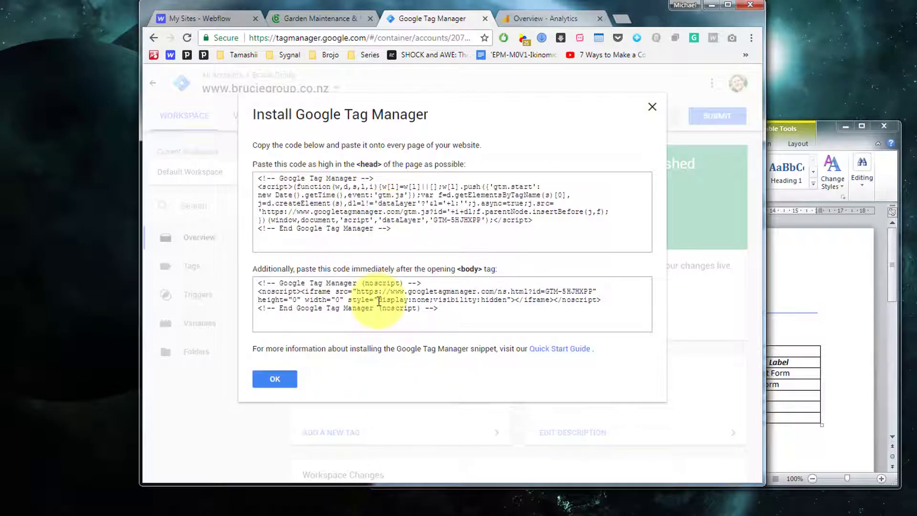
Close the Garden Maintenance & Remodeling page, switch to Webflow and open the Brucie Group project's settings
click(526, 16)
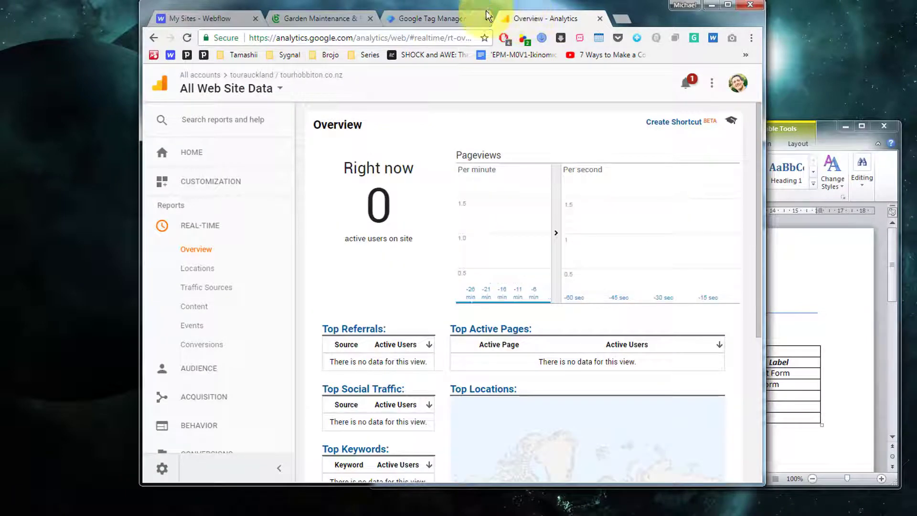
click(210, 18)
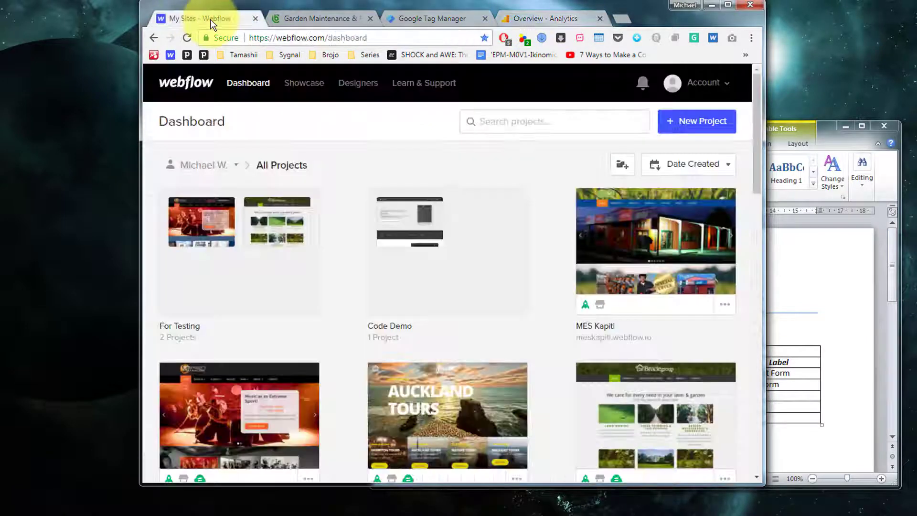
click(329, 18)
key(ctrl+Tab)
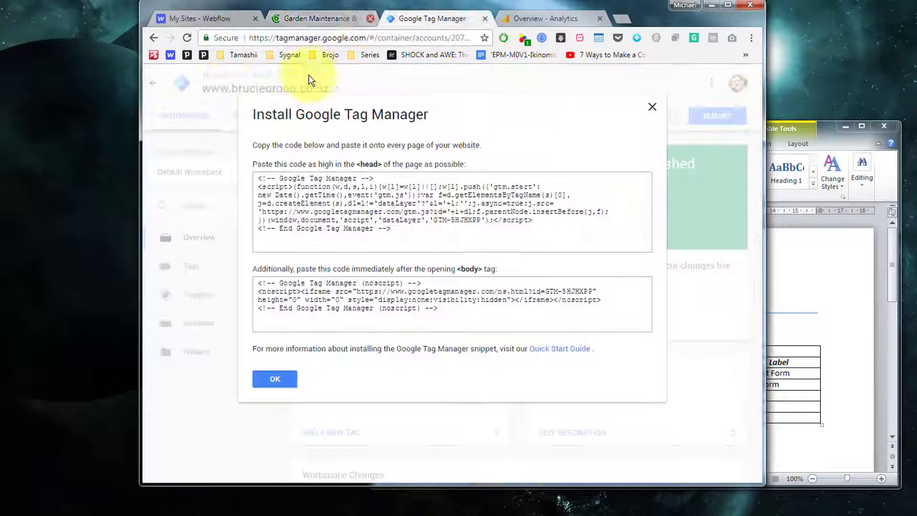
click(215, 20)
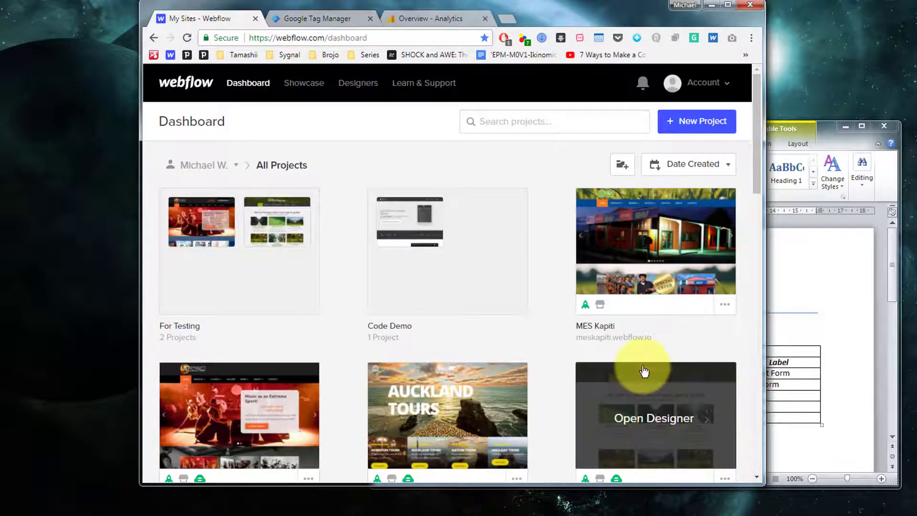
scroll(644, 368, down, 5)
click(642, 203)
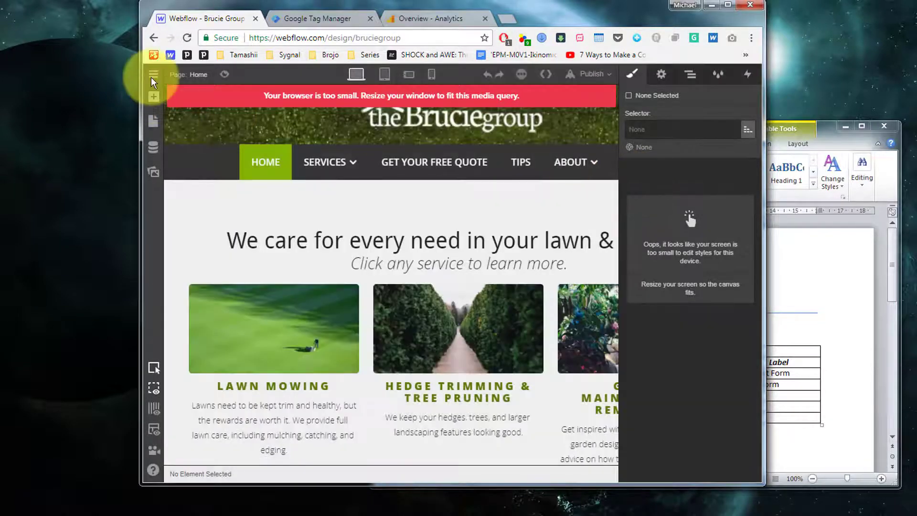
click(150, 76)
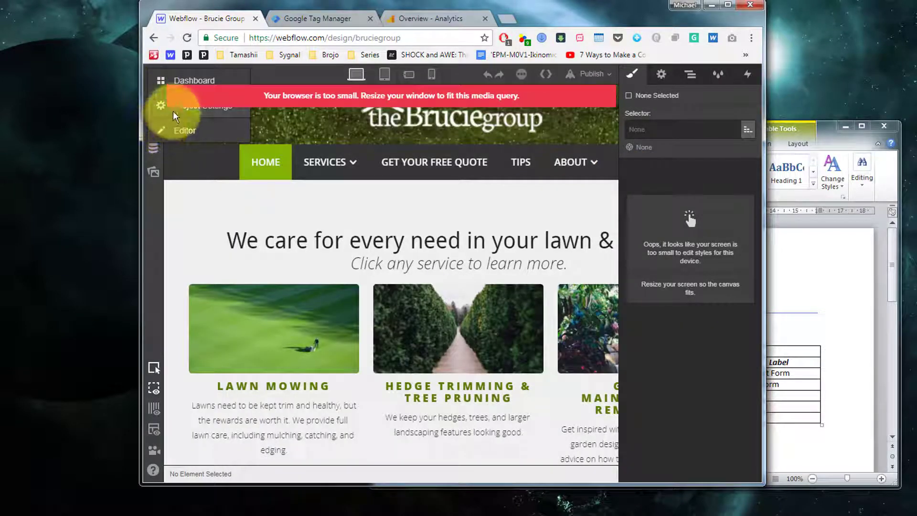
click(160, 106)
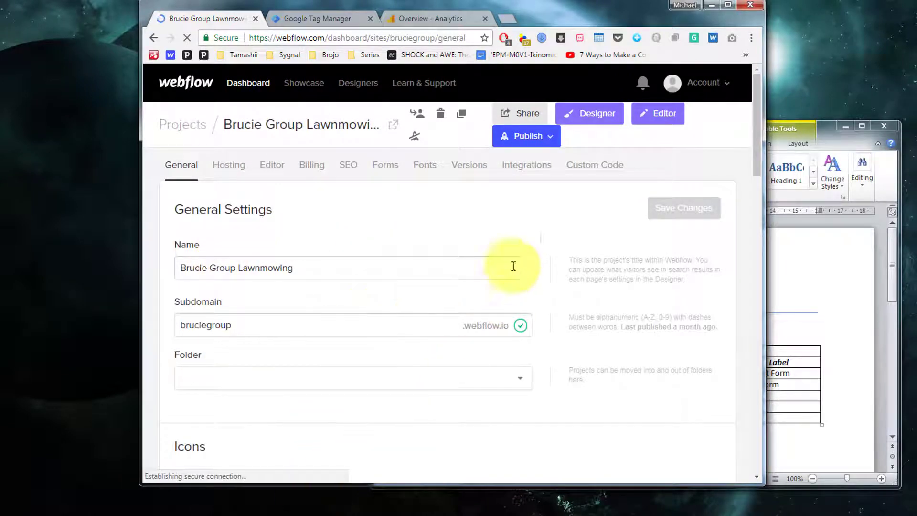
Open the project's integration settings and examine the Google Universal Analytics Tracking ID entry
click(521, 175)
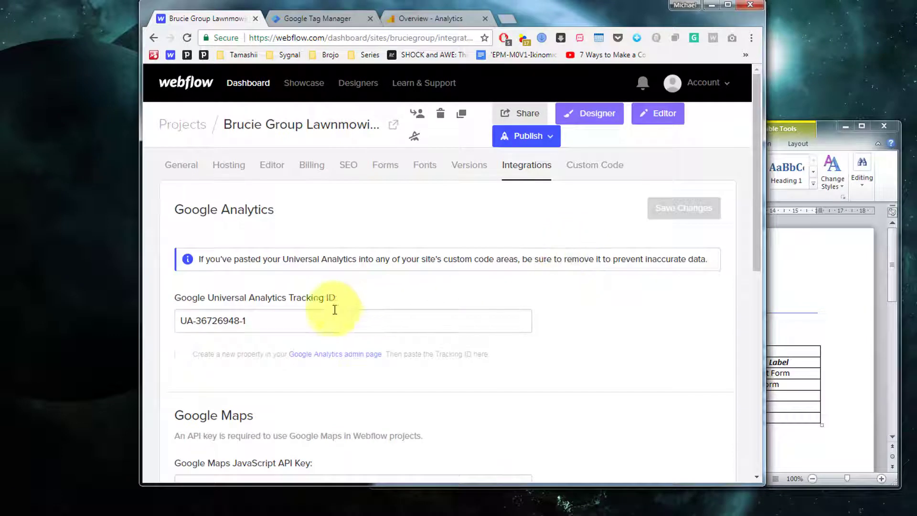
drag(277, 321, 173, 319)
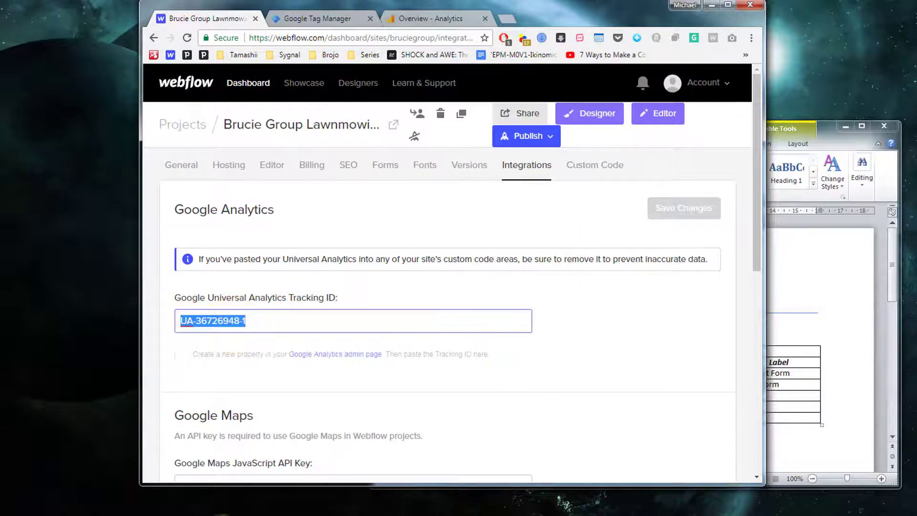
click(674, 314)
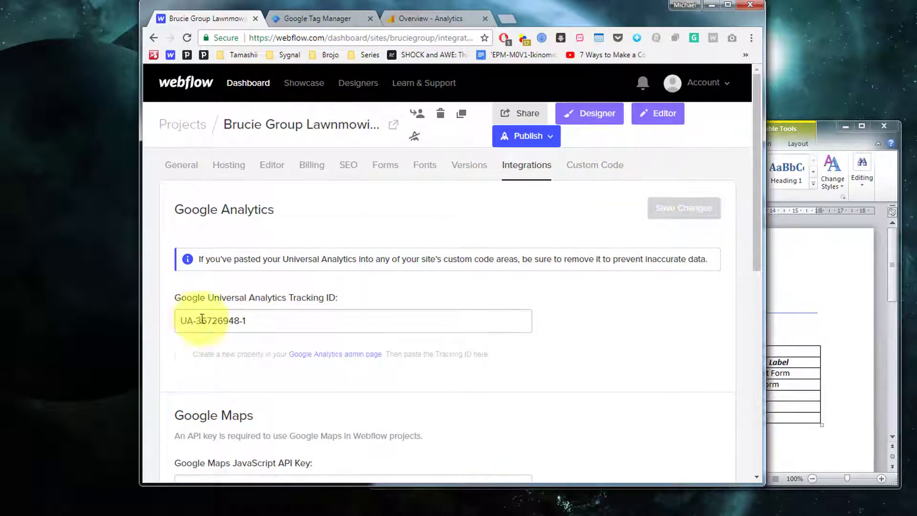
Copy Tag Manager's head snippet into the Webflow project's custom head code and add "Brucie Group" to its opening comment
click(590, 166)
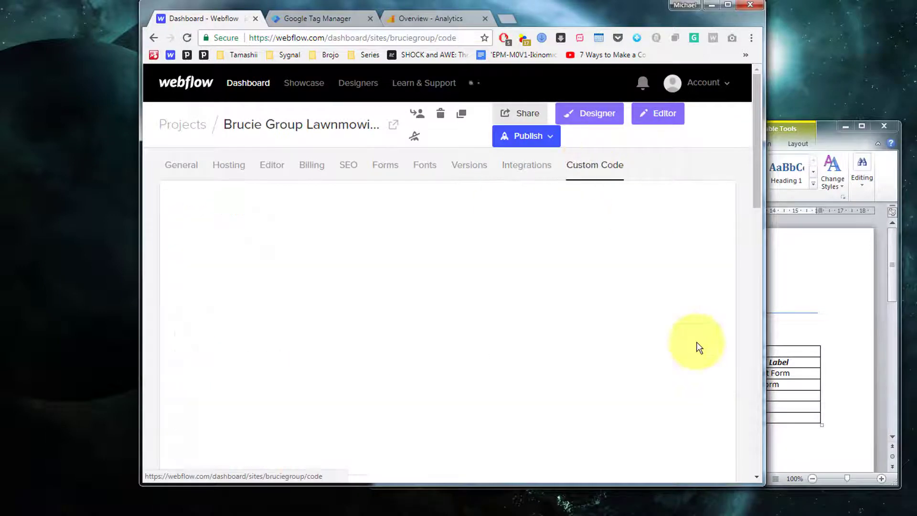
click(328, 17)
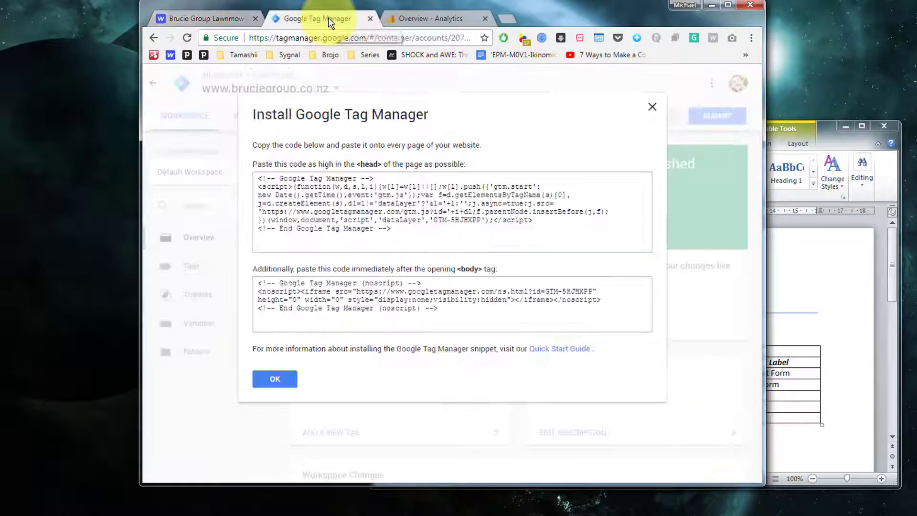
drag(406, 233, 214, 164)
key(ctrl+c)
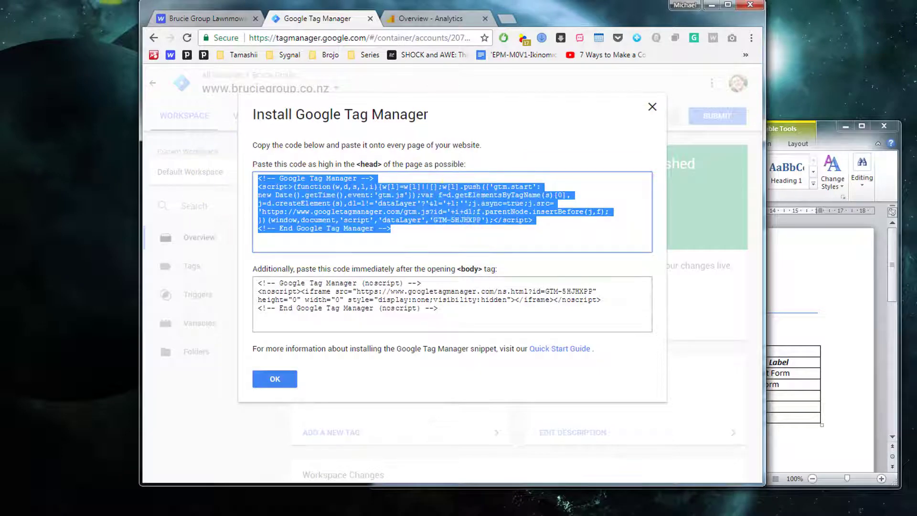
click(219, 17)
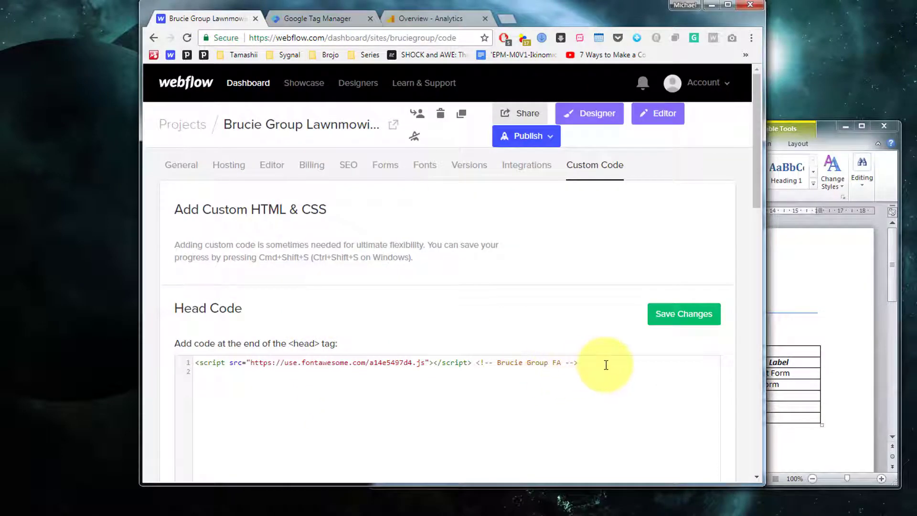
key(ctrl+v)
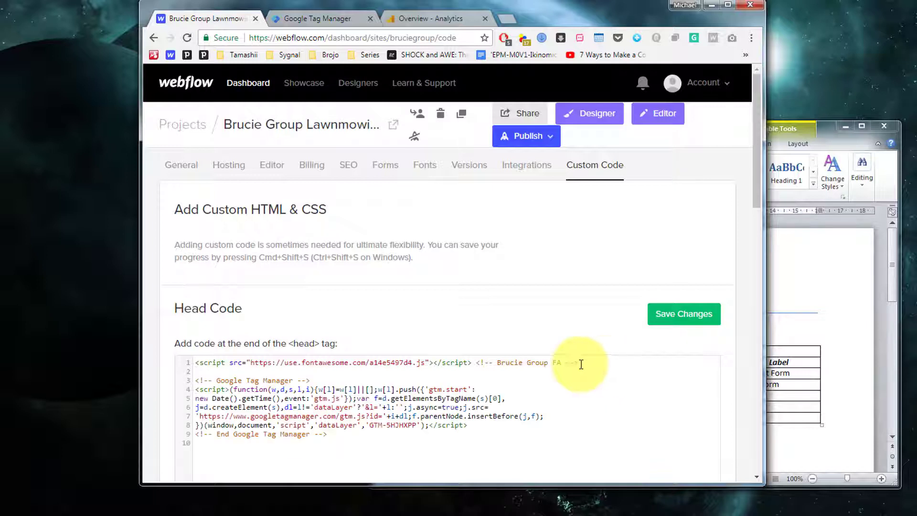
click(297, 380)
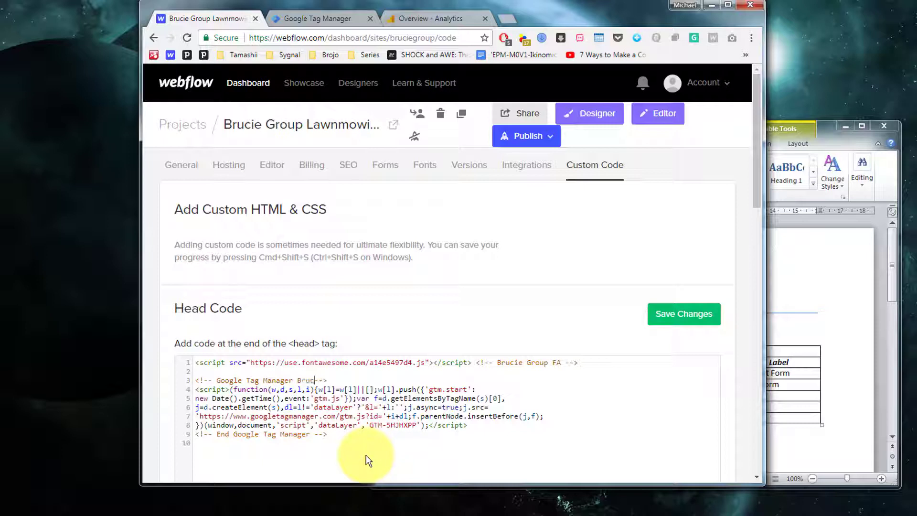
text(Group)
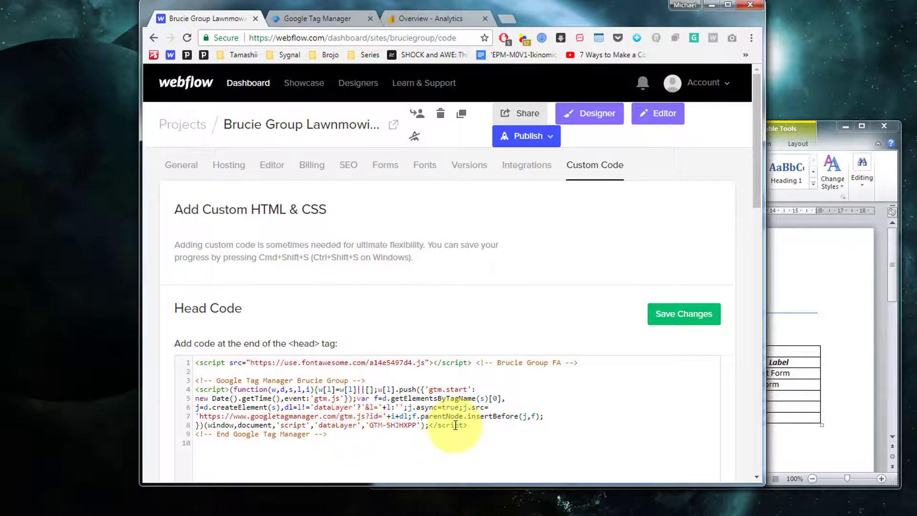
Copy Tag Manager's noscript body snippet into the Webflow project's footer code and add "Brucie Group" to its opening comment
scroll(454, 428, down, 6)
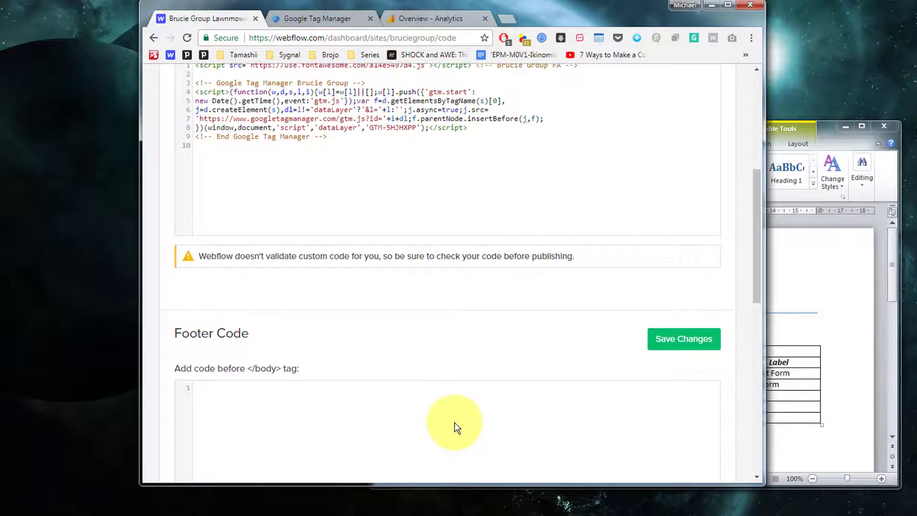
scroll(443, 286, down, 1)
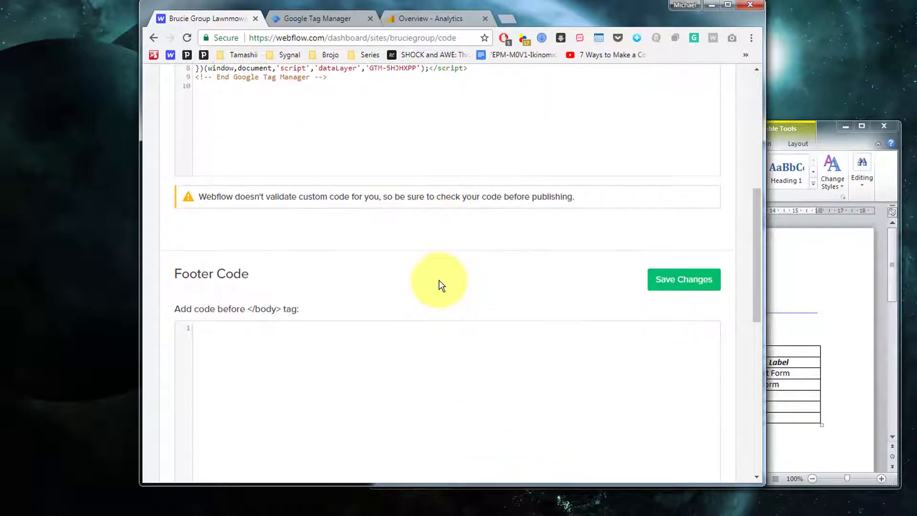
click(334, 23)
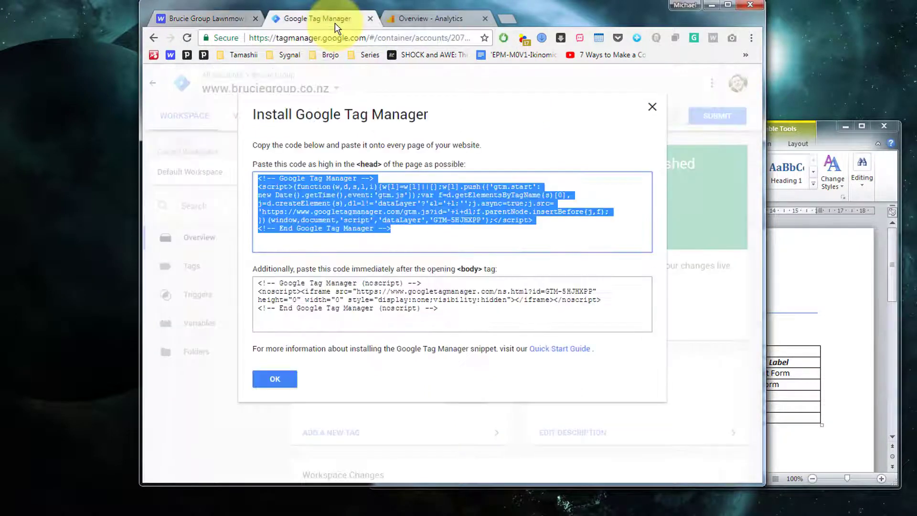
click(406, 308)
key(ctrl+c)
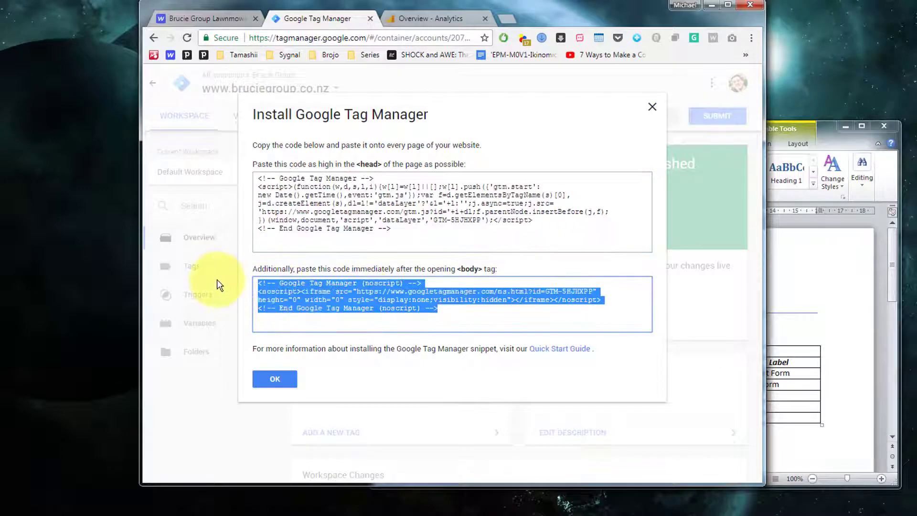
click(211, 21)
key(ctrl+v)
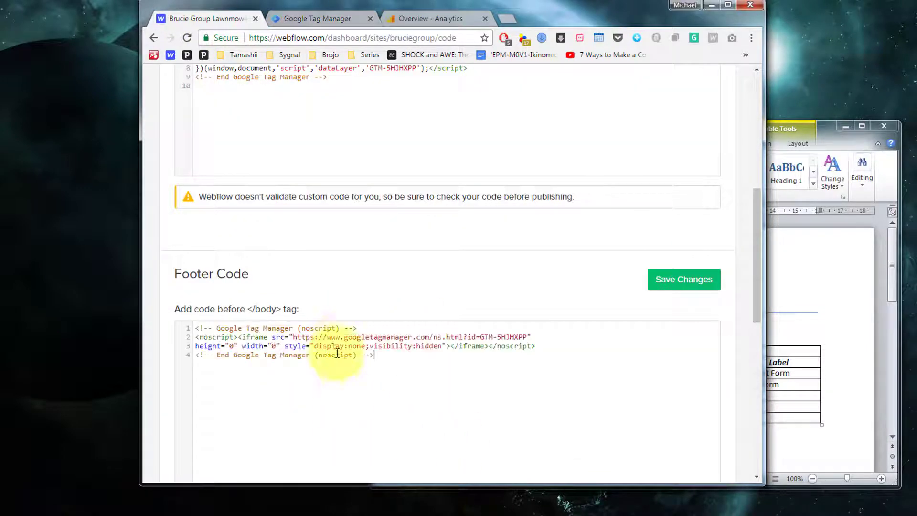
click(344, 327)
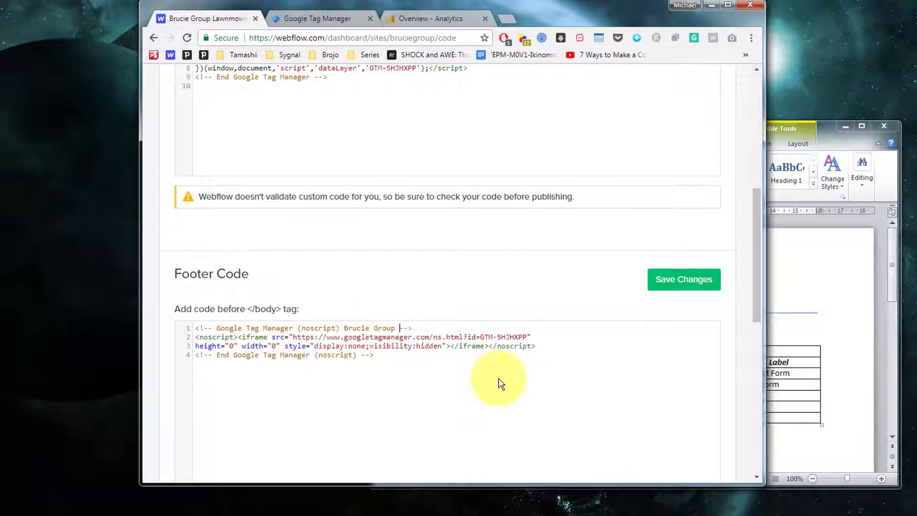
Check the body snippet's placement instruction in Tag Manager, and save the Webflow project's footer and head code
click(307, 13)
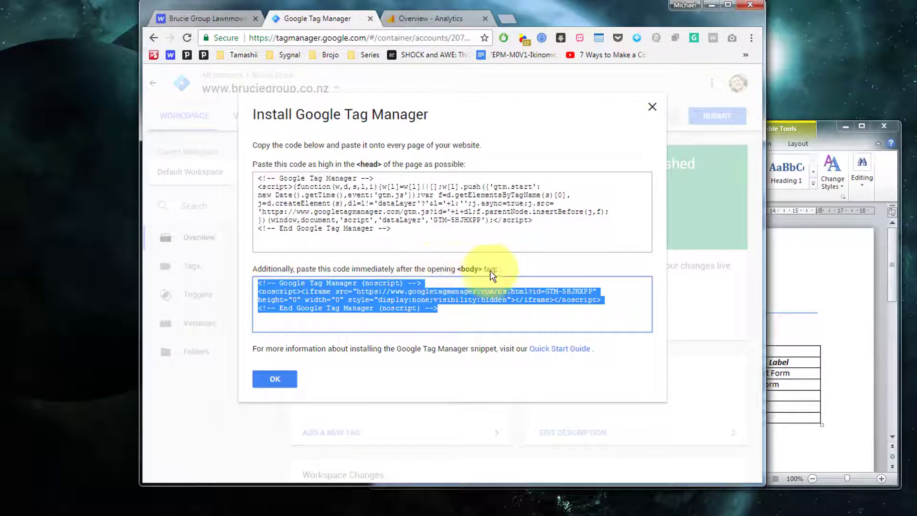
click(210, 19)
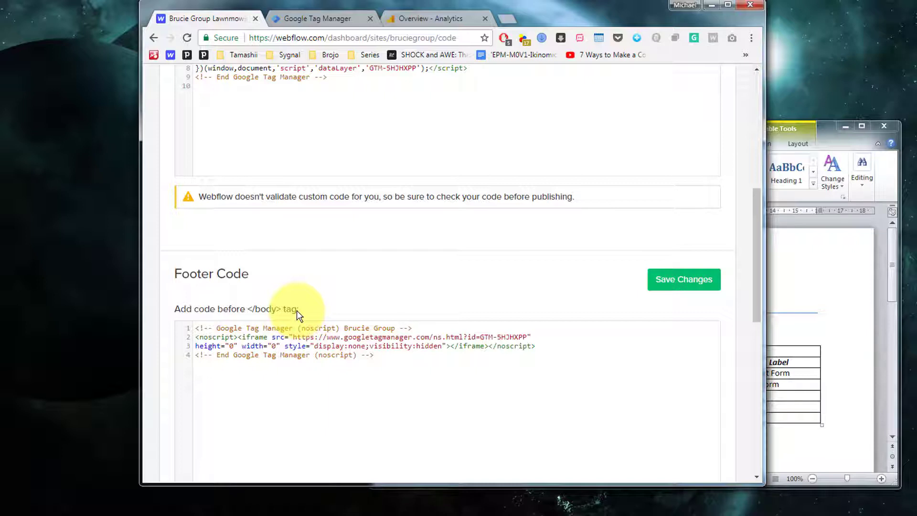
click(685, 287)
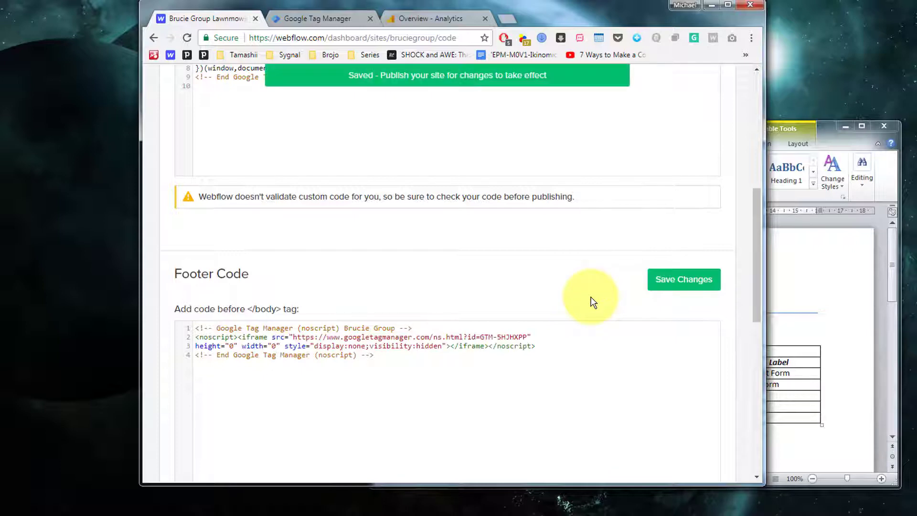
scroll(592, 301, up, 6)
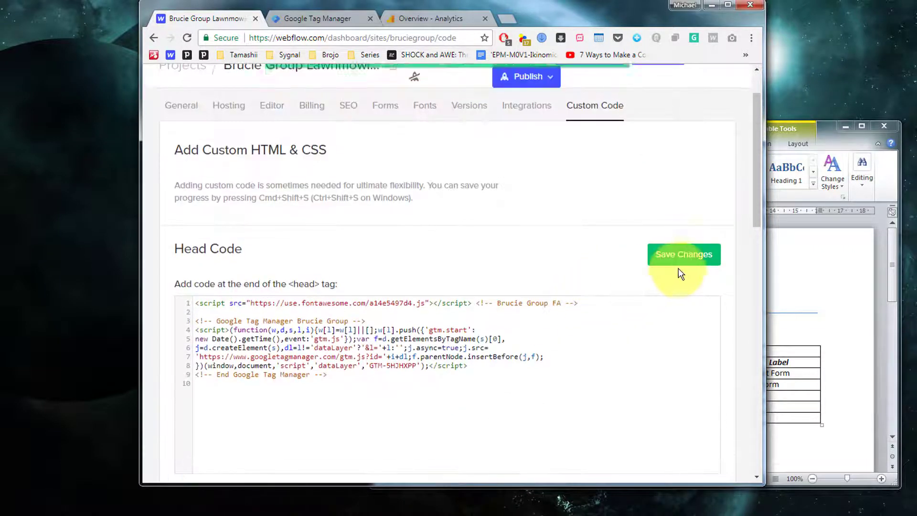
click(681, 260)
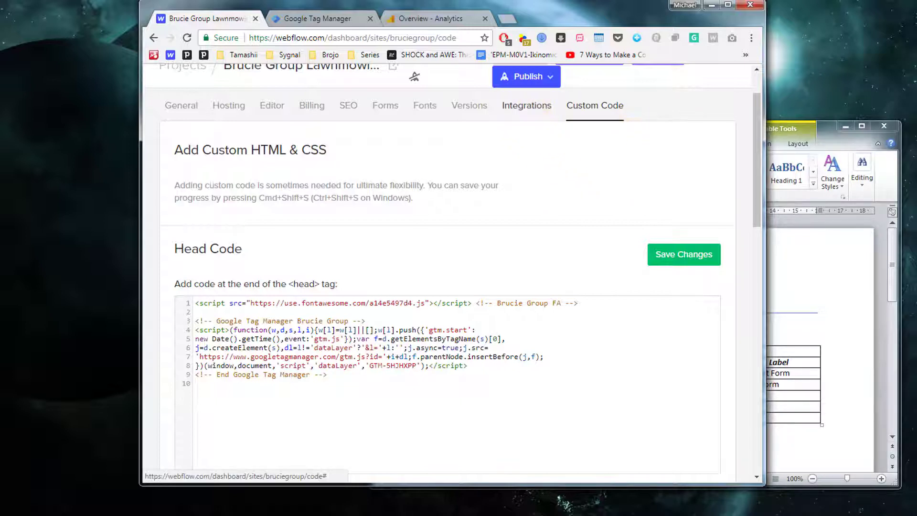
Dismiss Tag Manager's install instructions, add a Universal Analytics tag, and start a new Google Analytics settings variable for it
click(316, 13)
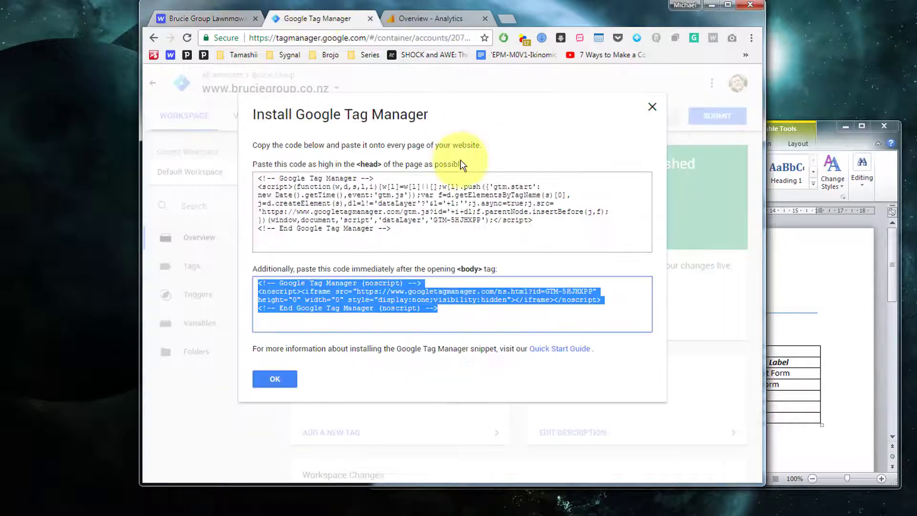
click(281, 380)
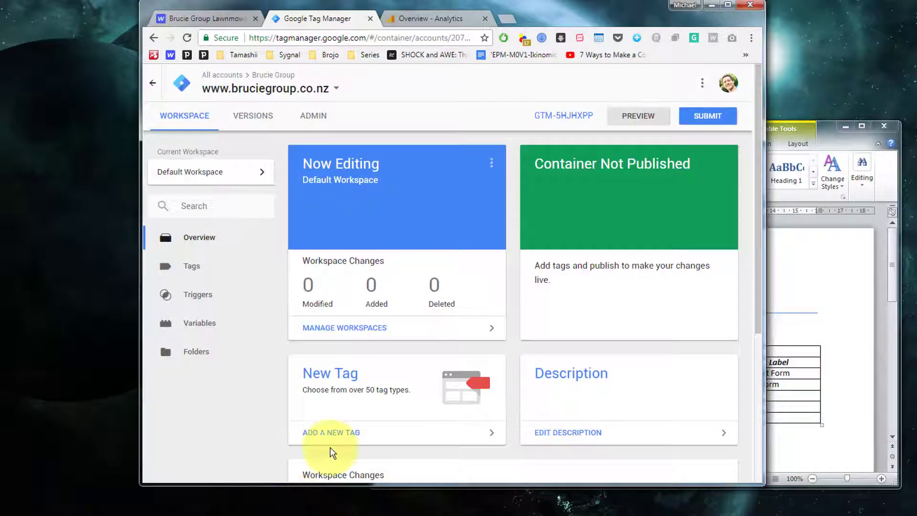
click(350, 378)
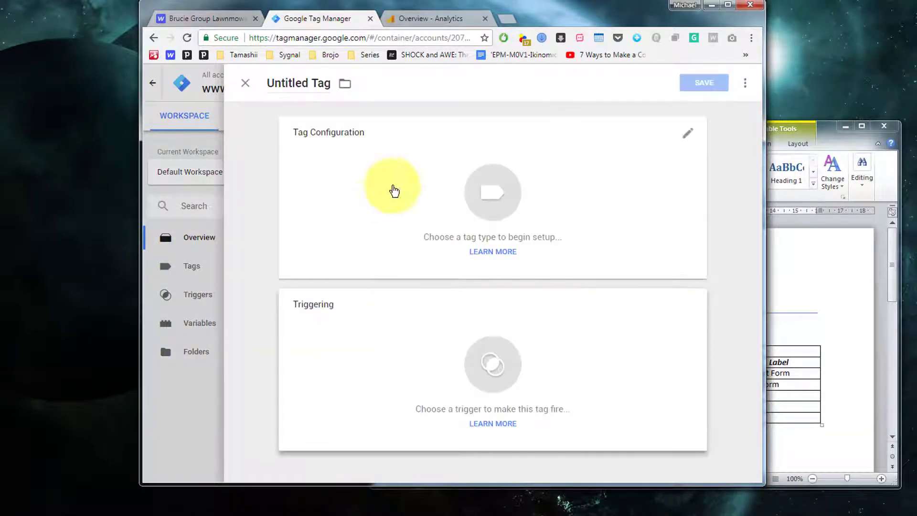
click(485, 180)
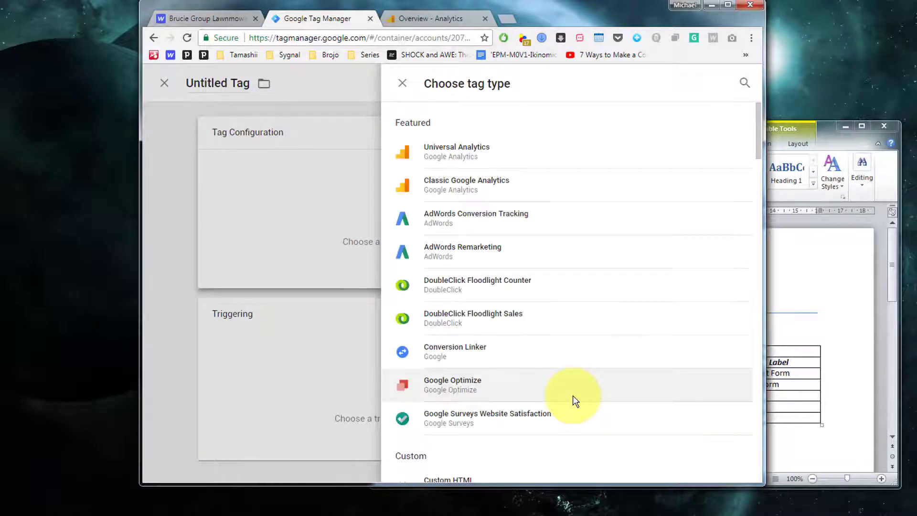
click(454, 154)
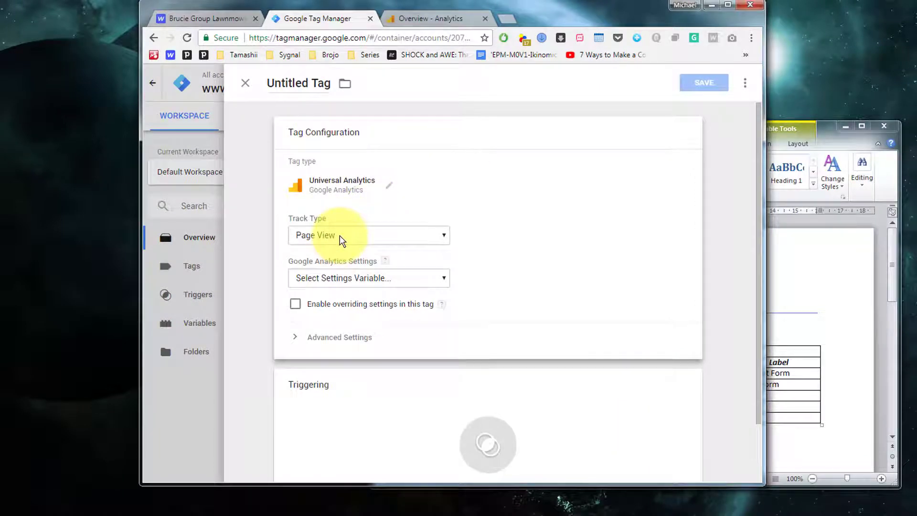
click(373, 280)
click(337, 315)
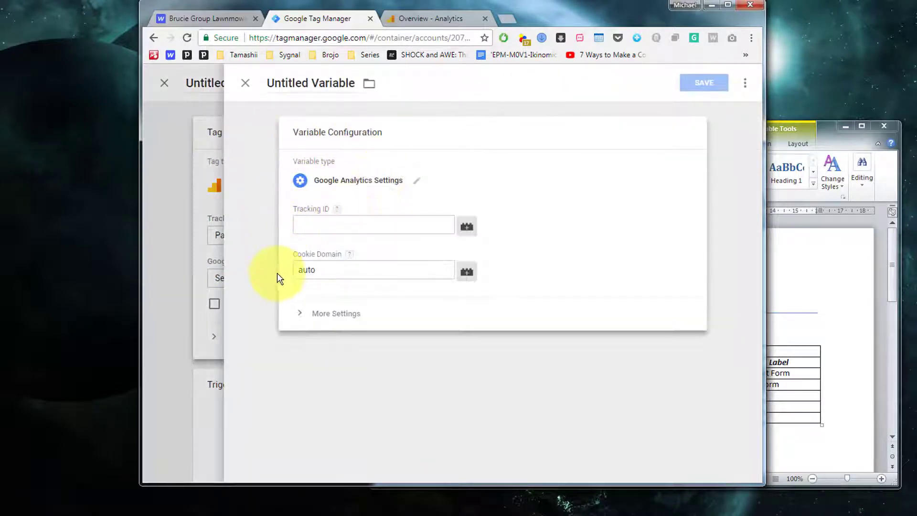
Copy the Google Universal Analytics Tracking ID from the Webflow project's integration settings and clear it there
click(186, 22)
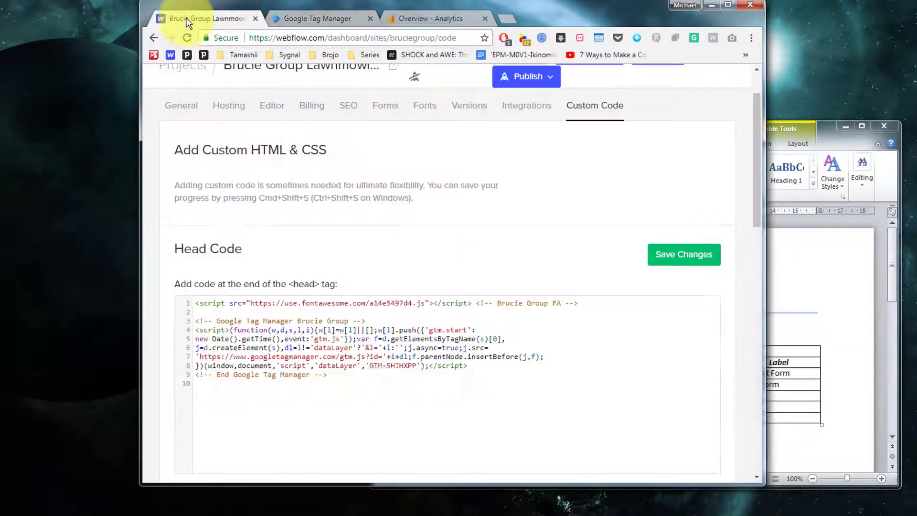
click(515, 110)
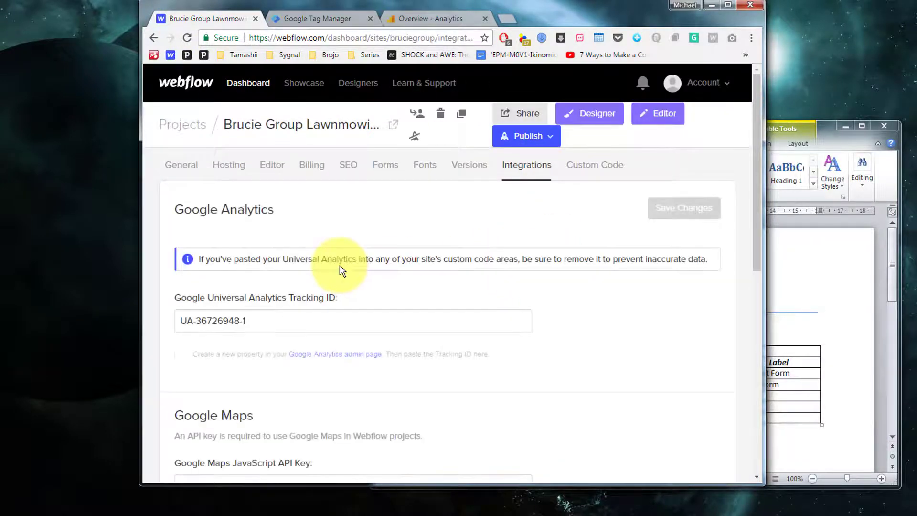
drag(272, 320, 144, 307)
key(ctrl+c)
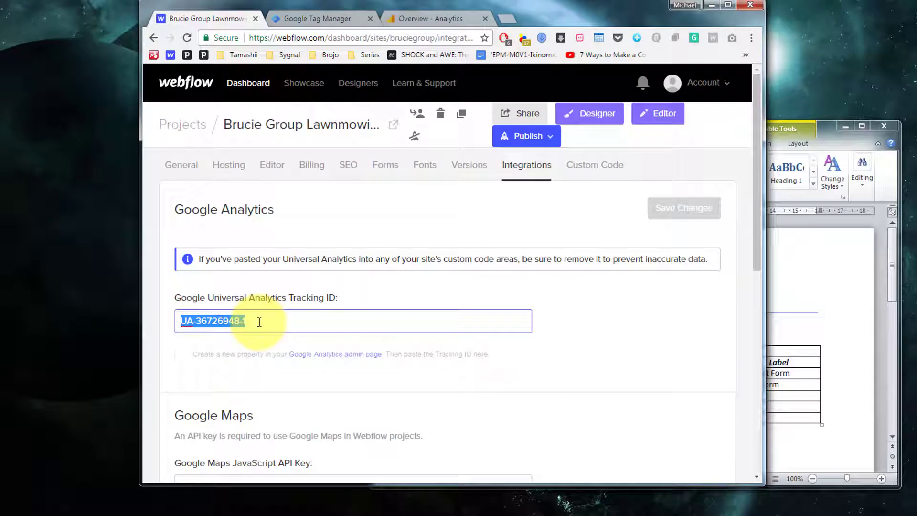
key(BackSpace)
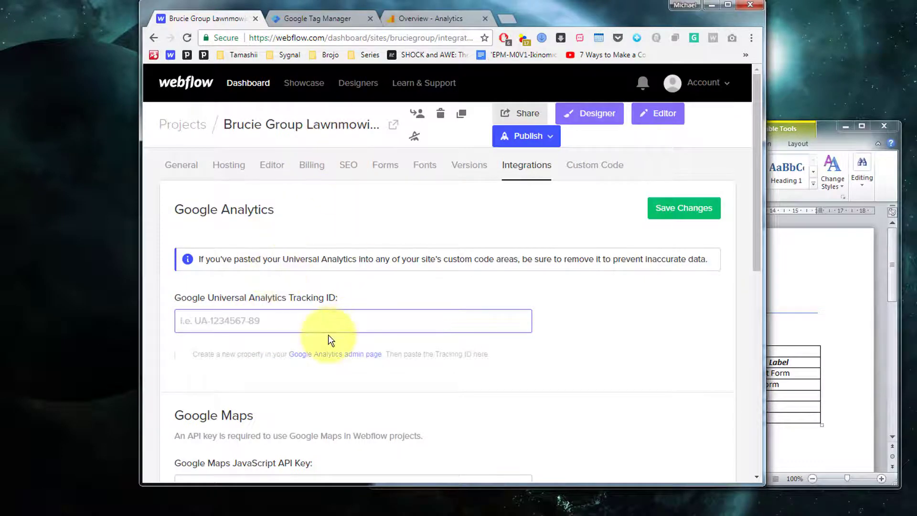
Paste the copied Tracking ID into the new Tag Manager variable and save it as "Google Analytics Settings"
click(307, 16)
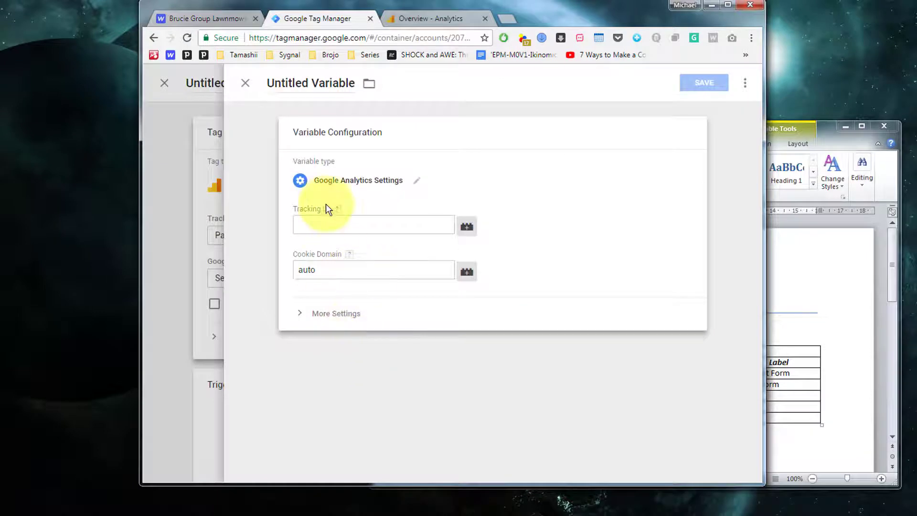
click(333, 225)
key(ctrl+v)
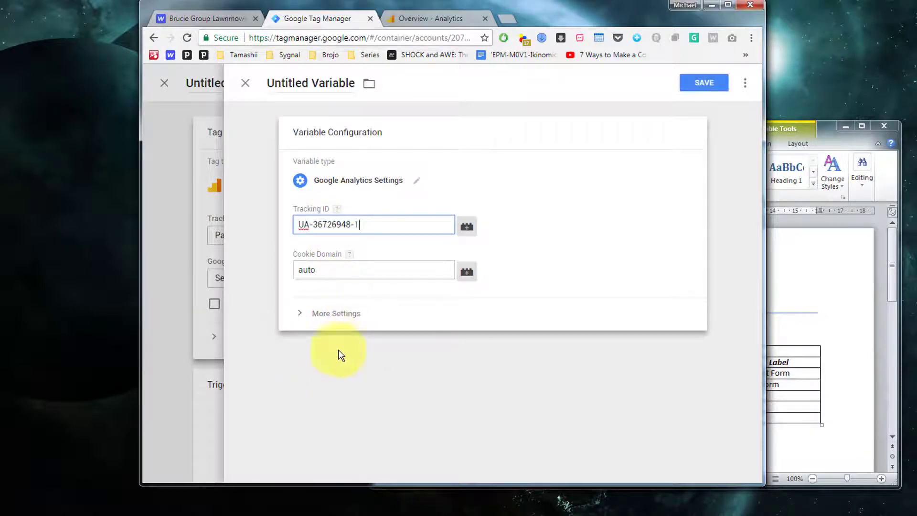
click(700, 88)
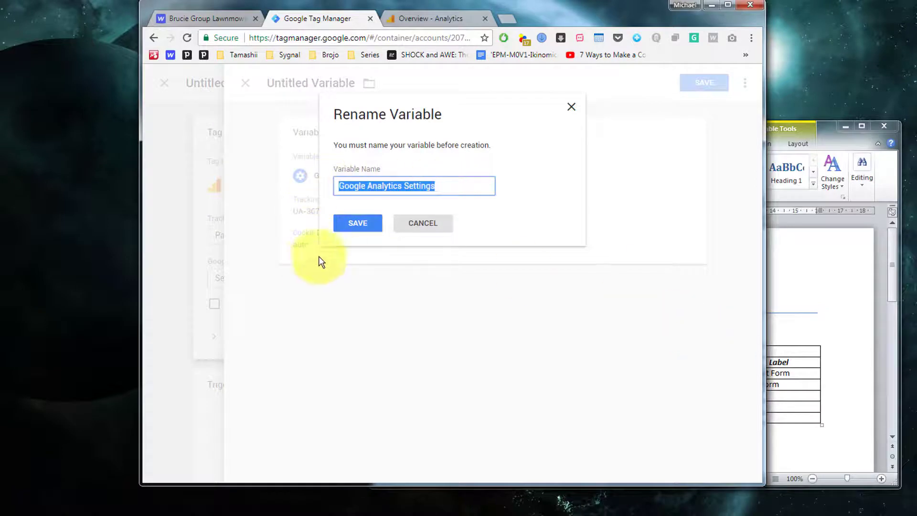
click(359, 226)
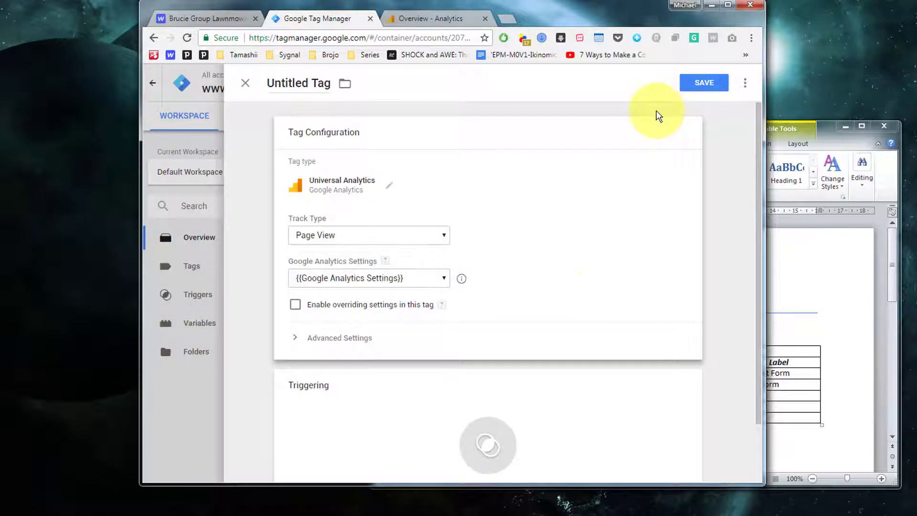
Set the tag to fire on the All Pages trigger and save it as "Universal Analytics"
scroll(405, 429, down, 2)
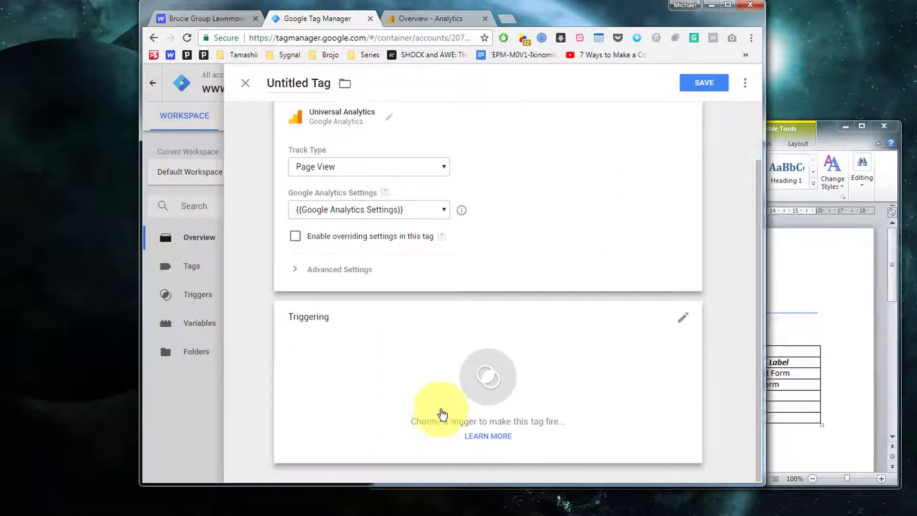
click(405, 355)
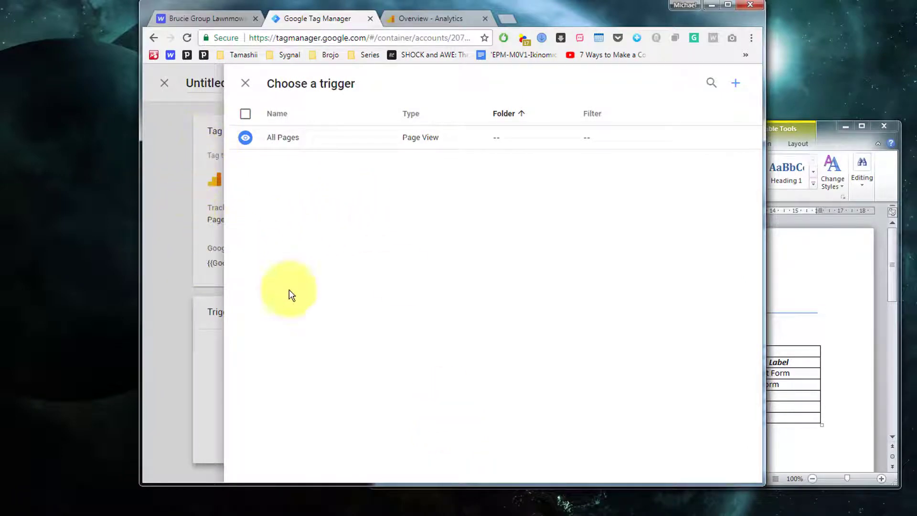
click(294, 143)
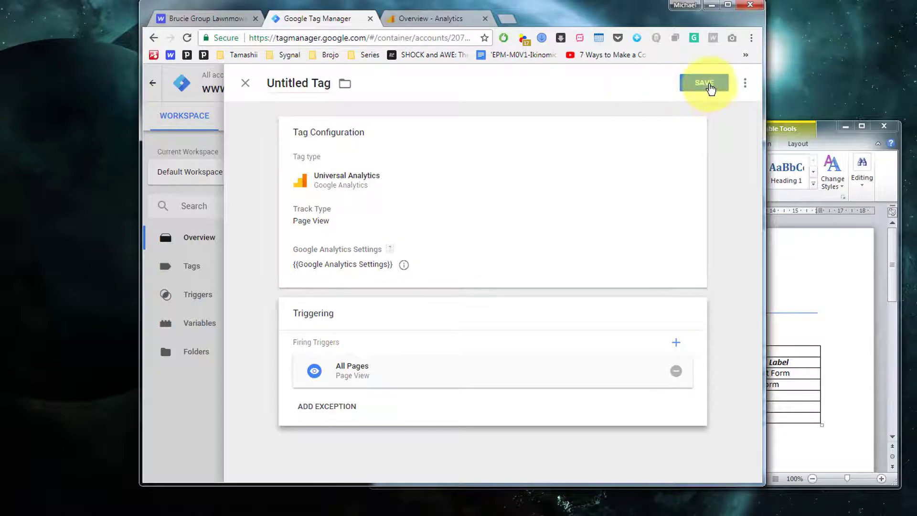
click(704, 82)
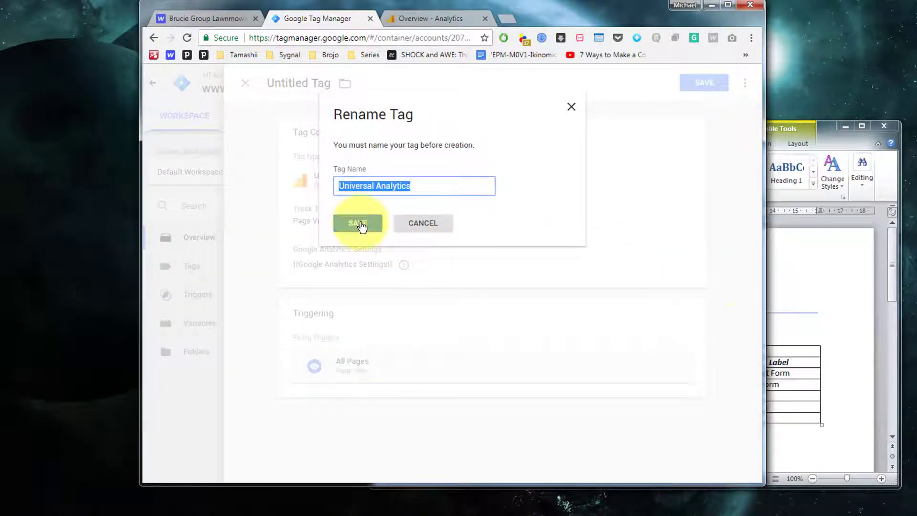
click(365, 229)
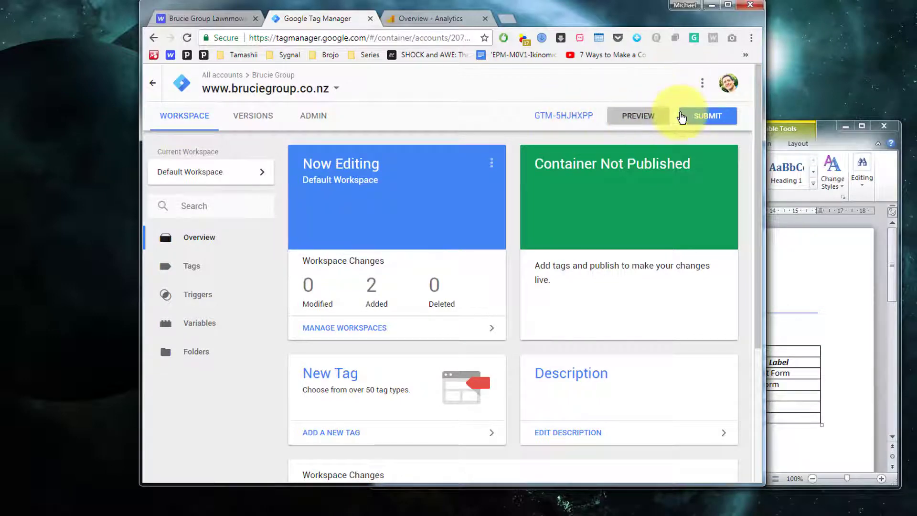
Submit the workspace changes and publish them to the Live environment without a version name or description
click(703, 117)
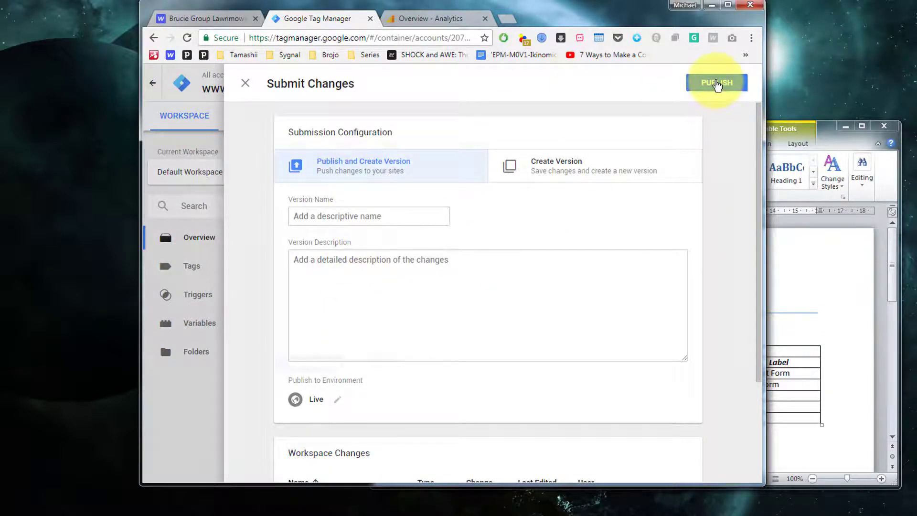
click(717, 83)
click(309, 364)
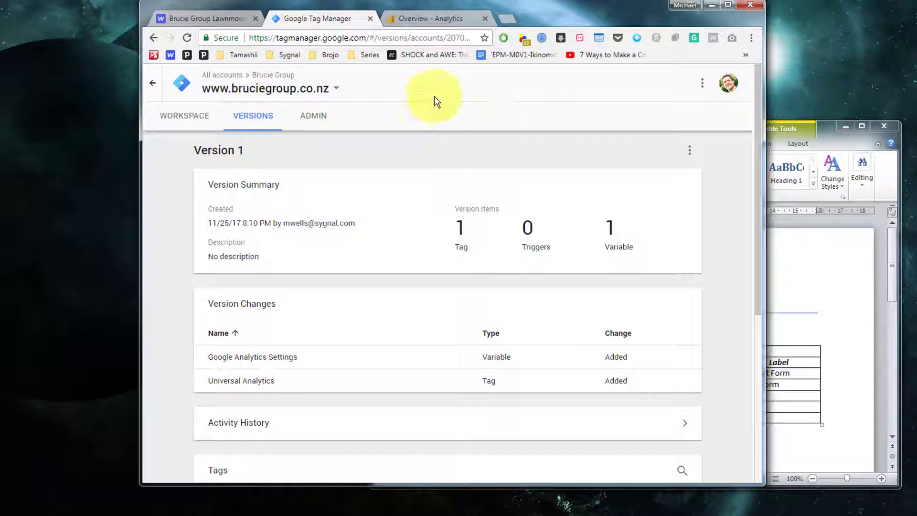
Save the Webflow integration settings with the Tracking ID left empty, and review the project's custom code
click(197, 19)
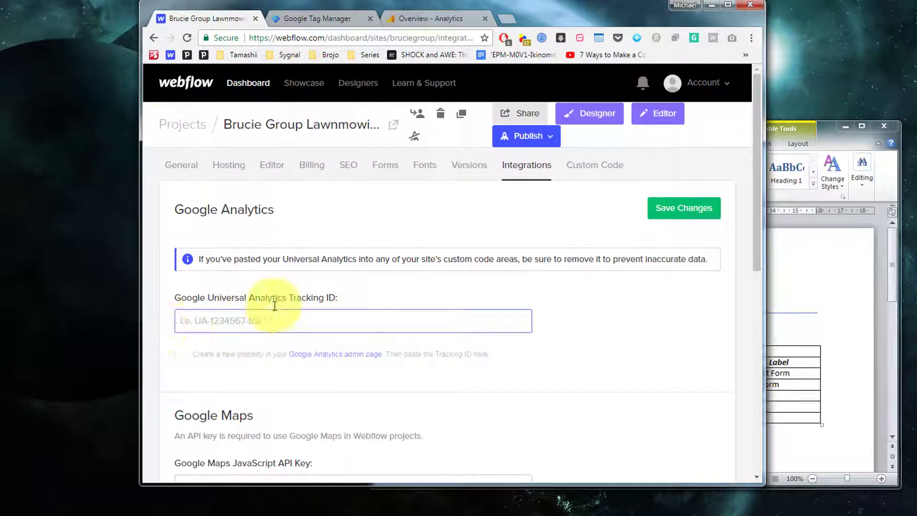
click(696, 215)
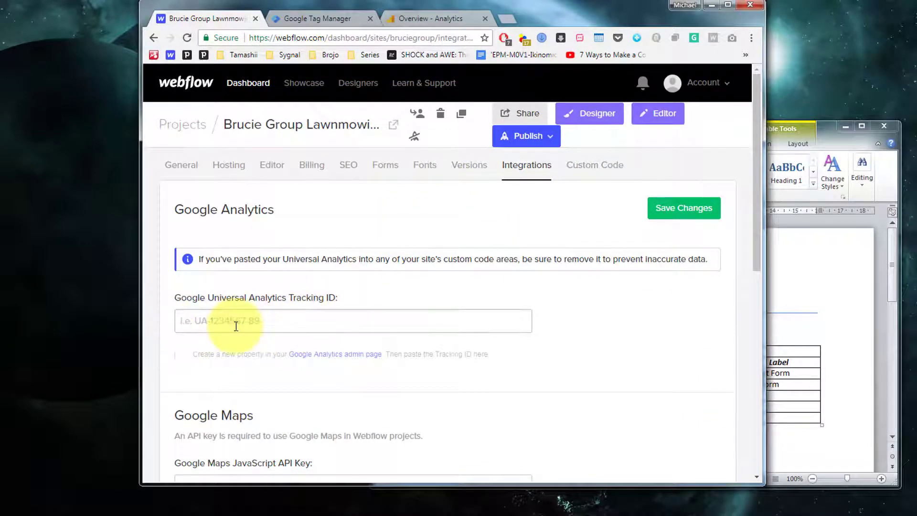
click(604, 168)
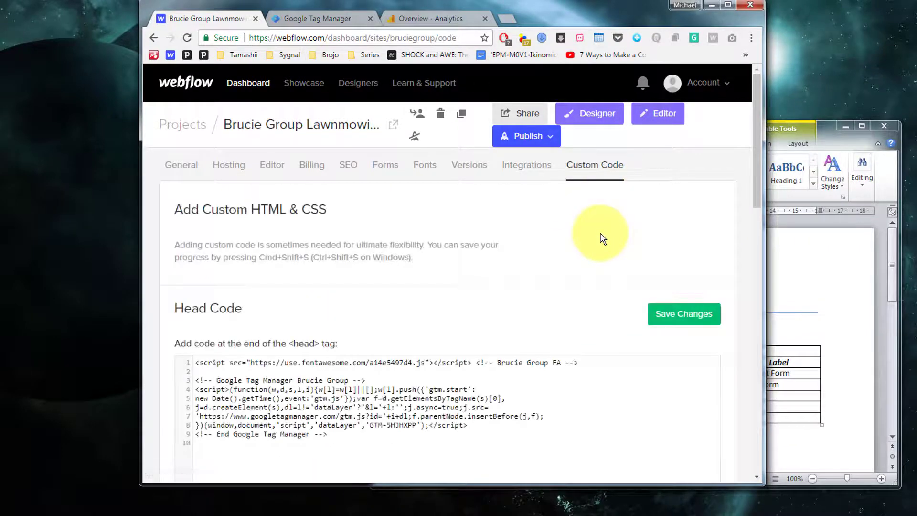
scroll(603, 239, down, 3)
scroll(426, 180, up, 3)
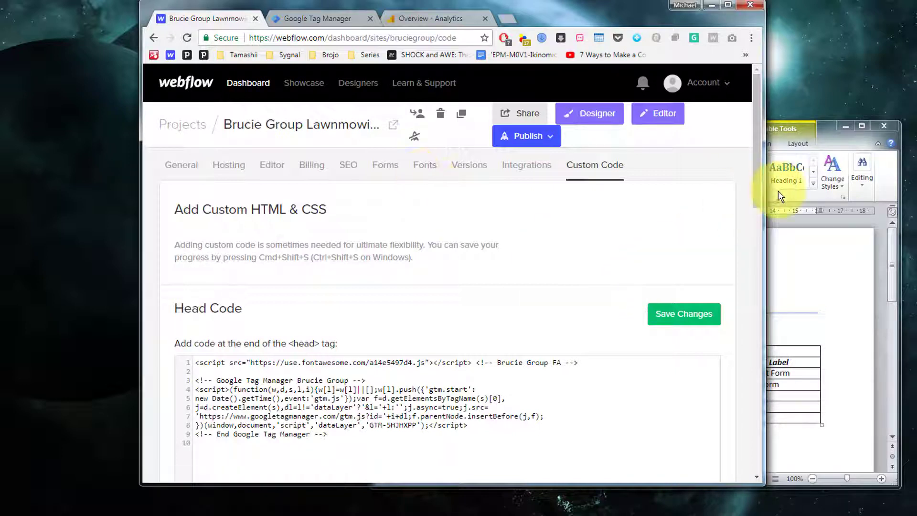
Publish the Webflow project to both bruciegroup.webflow.io and bruciegroup.co.nz
drag(764, 200, 798, 198)
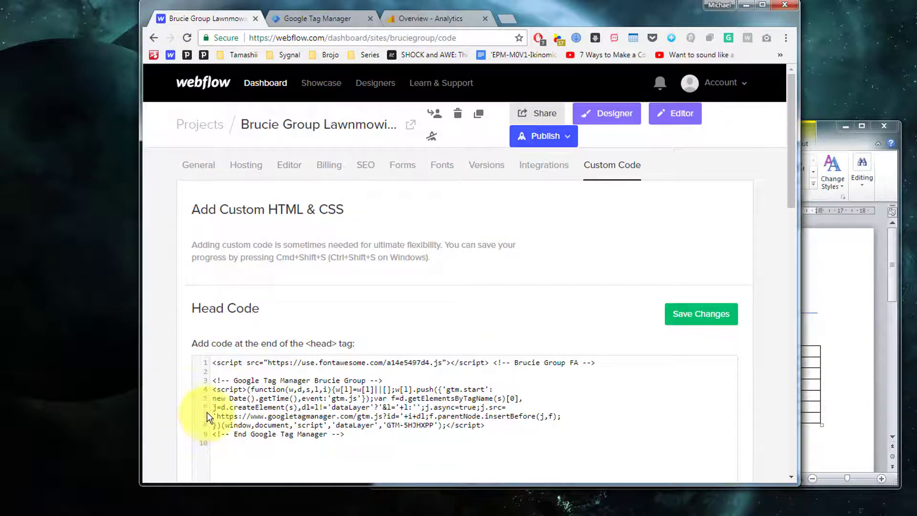
click(572, 140)
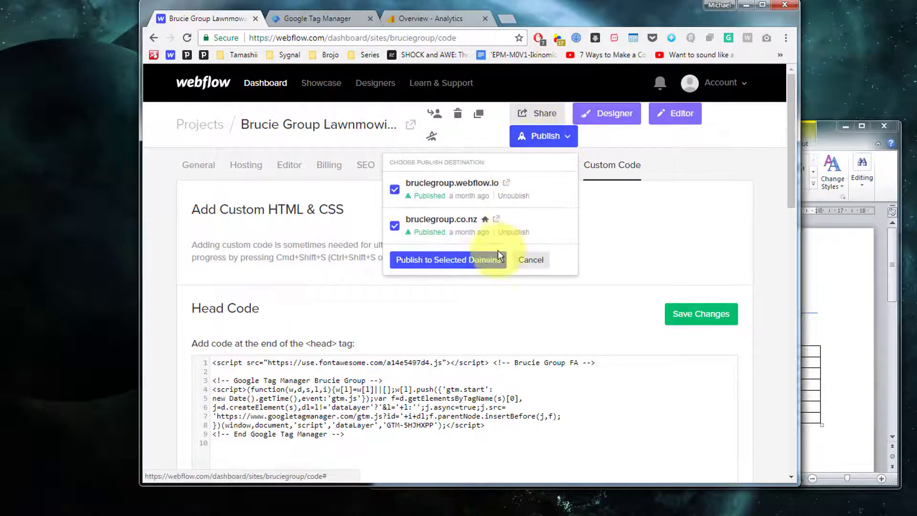
click(466, 259)
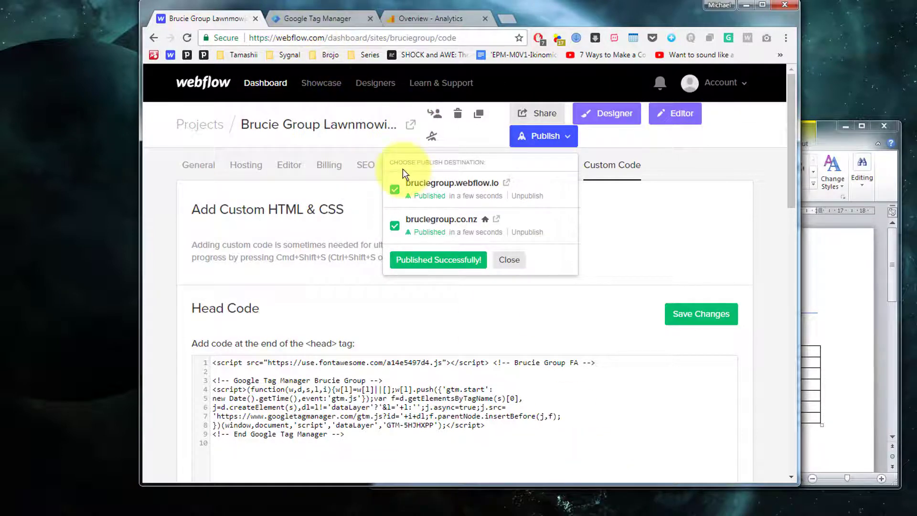
click(509, 261)
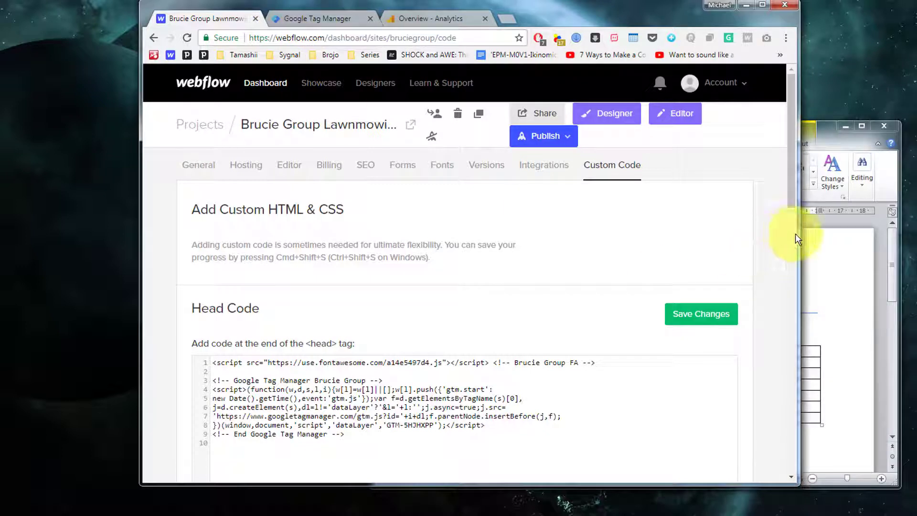
Open the project in the Webflow Designer, widen the browser window to fit the canvas, and load the Contact page
drag(800, 235, 870, 224)
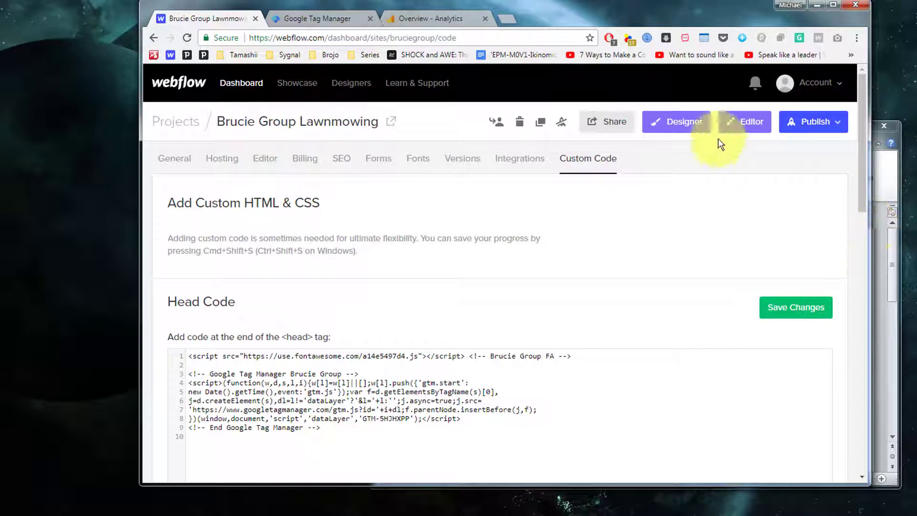
click(682, 123)
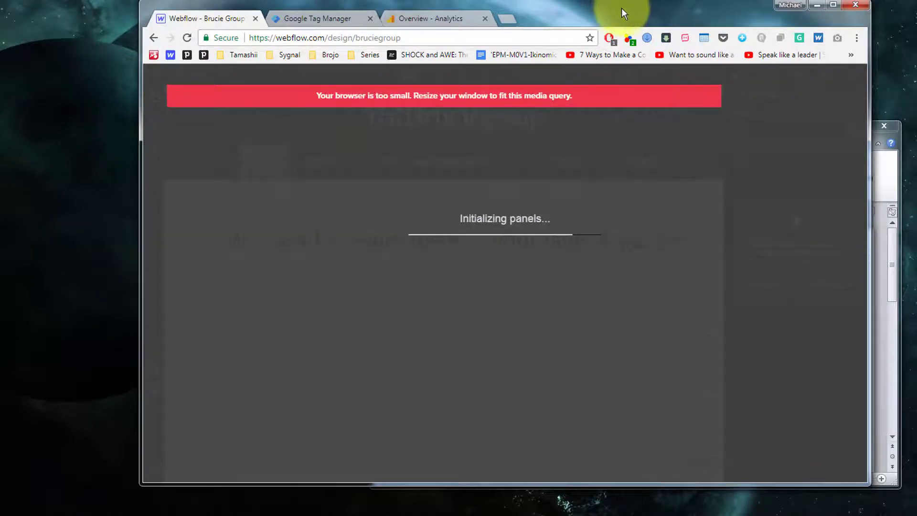
drag(596, 7, 547, 7)
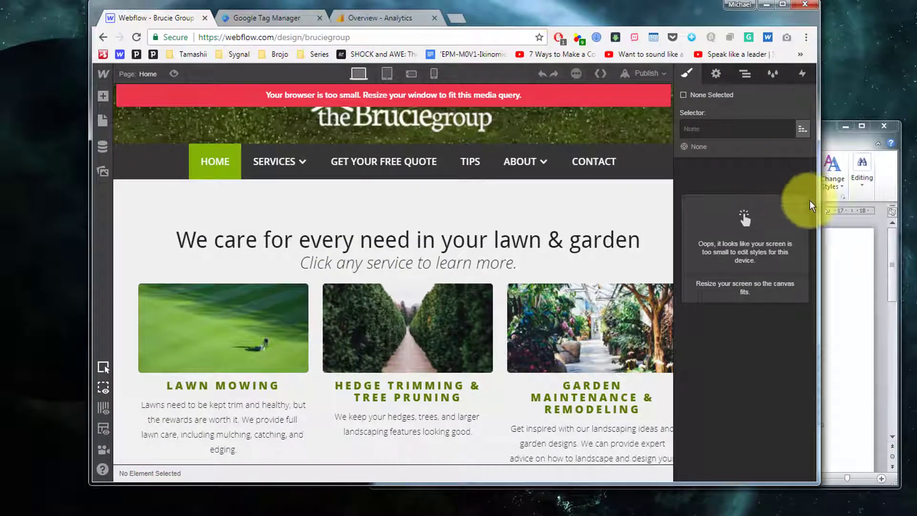
drag(821, 205, 911, 204)
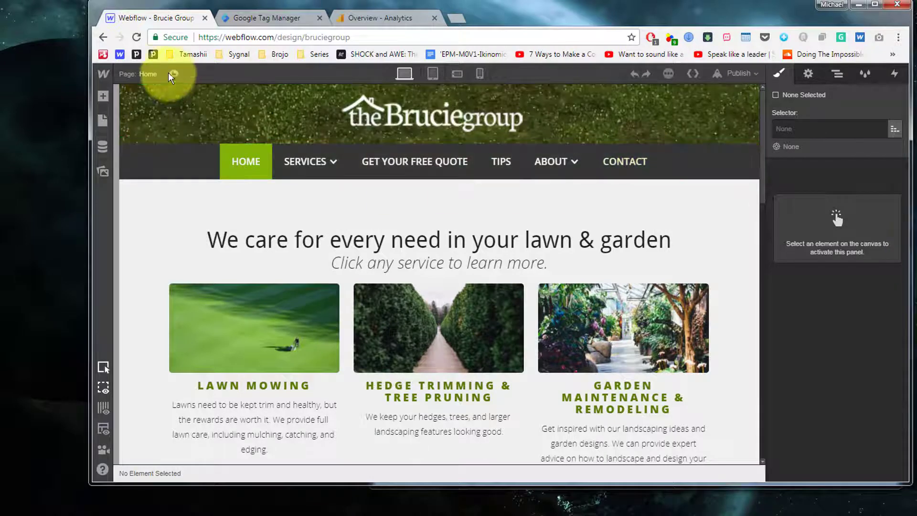
click(150, 73)
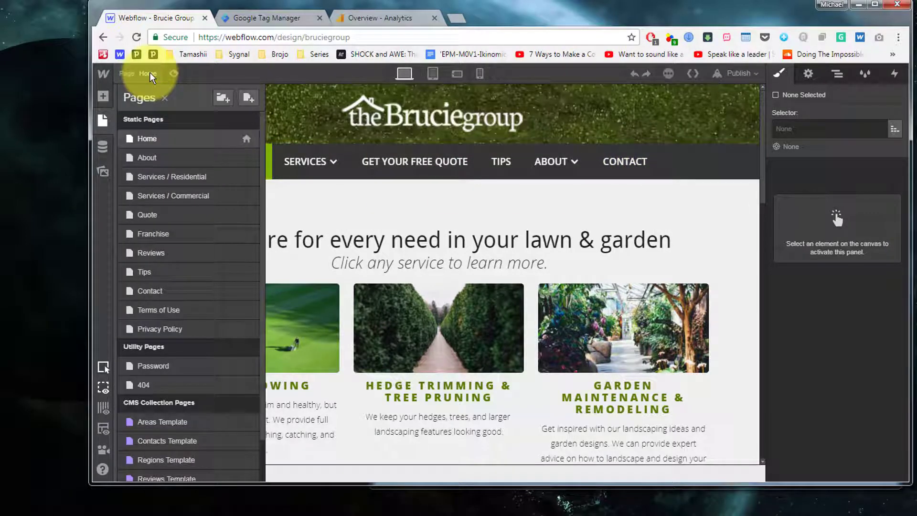
click(163, 290)
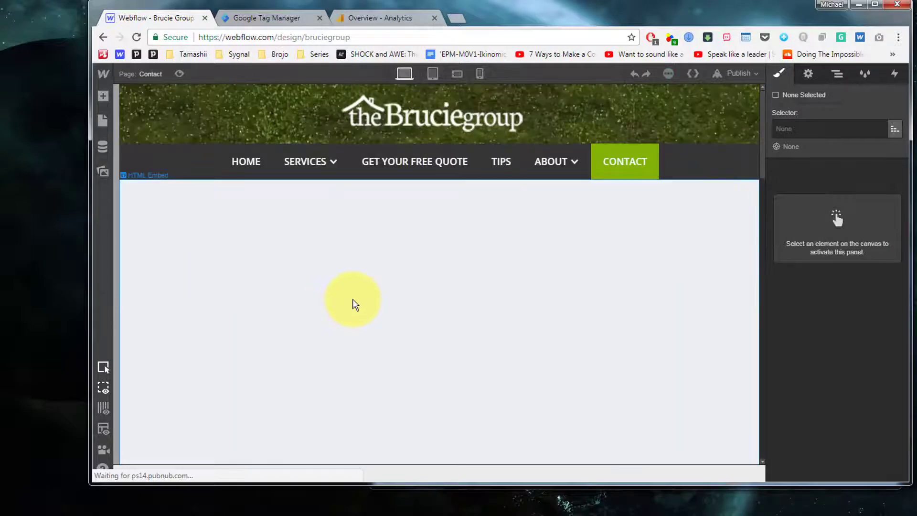
Select the whole form in the Contact Us section and set its form name to Contact Form
scroll(441, 290, down, 10)
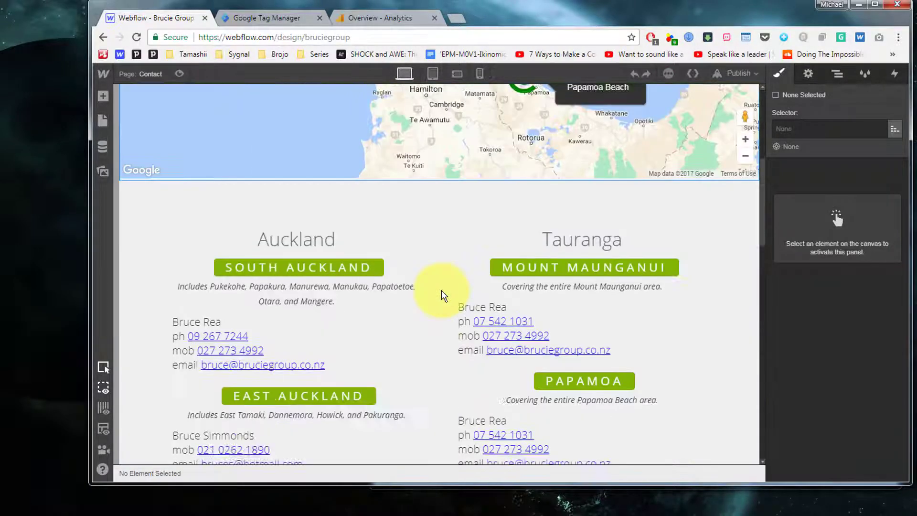
scroll(441, 290, down, 8)
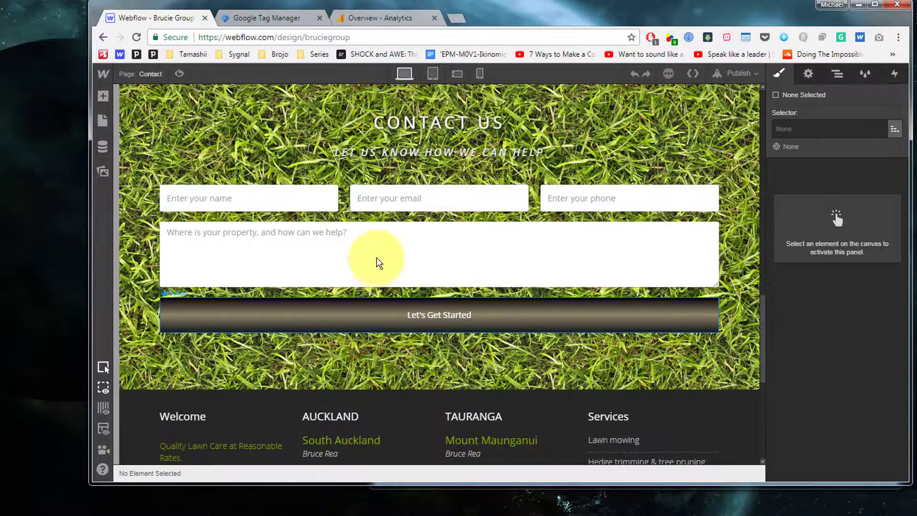
click(379, 262)
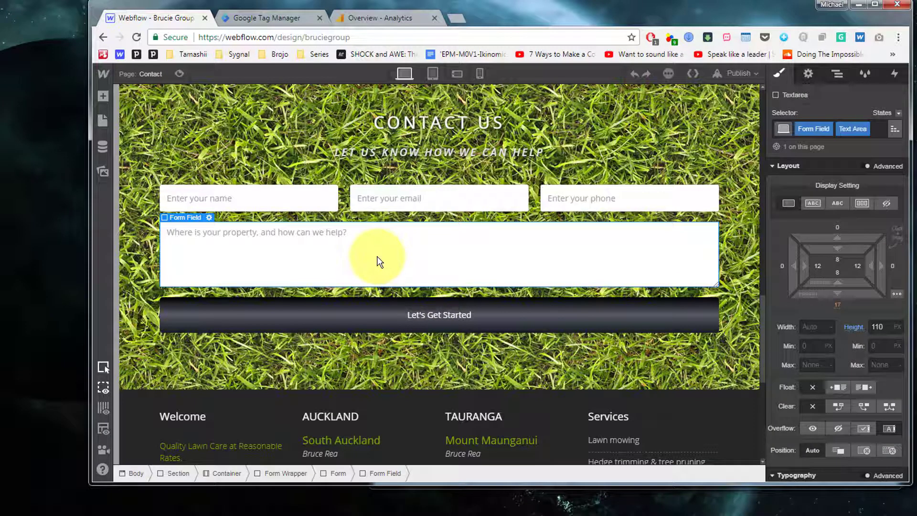
click(337, 472)
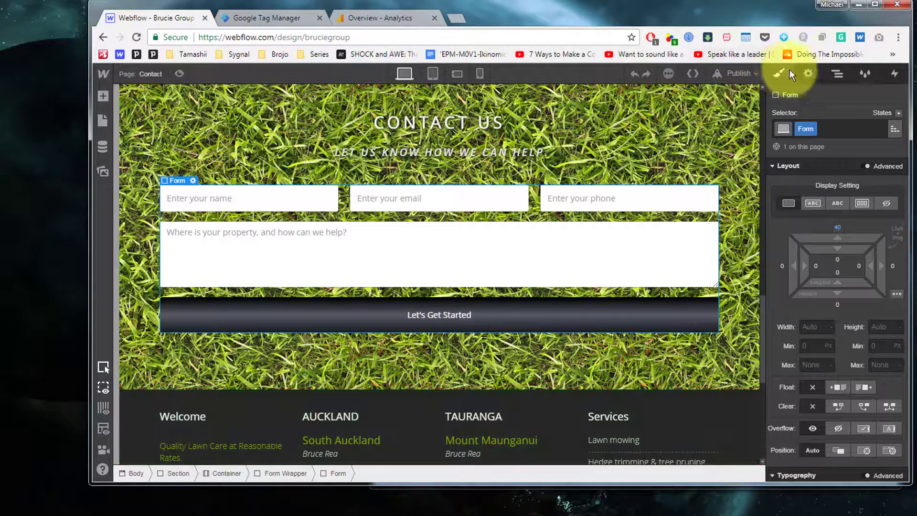
click(809, 73)
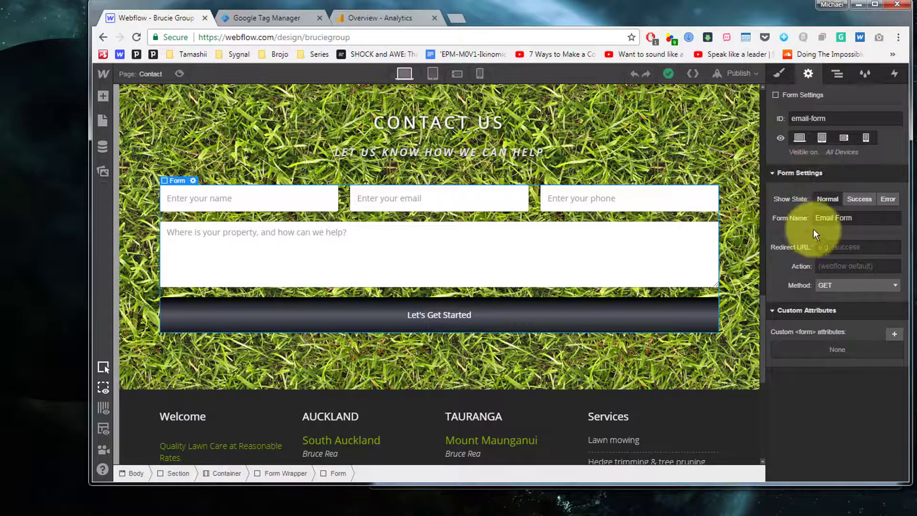
double_click(824, 218)
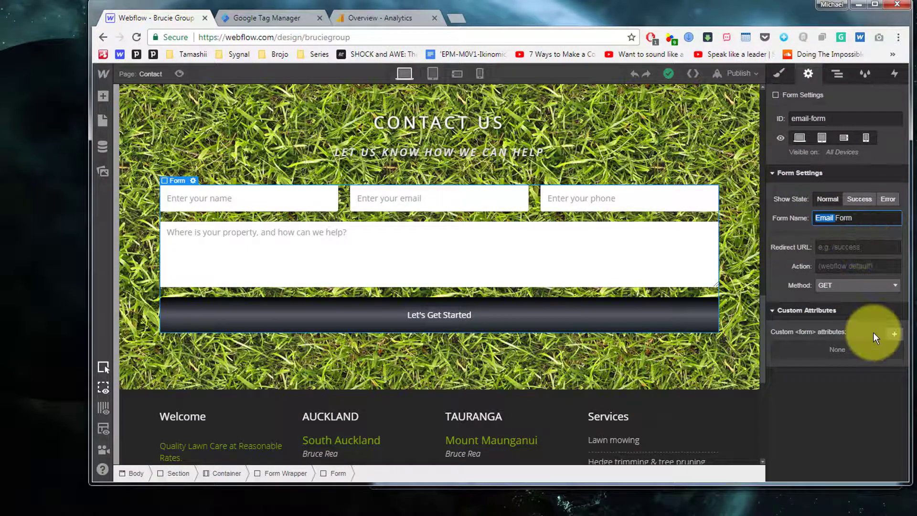
text(Cont)
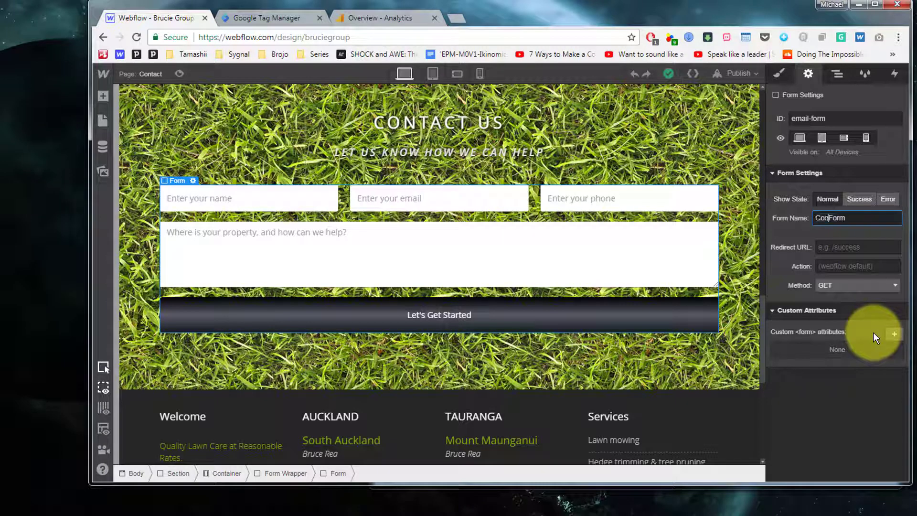
text(act)
click(844, 252)
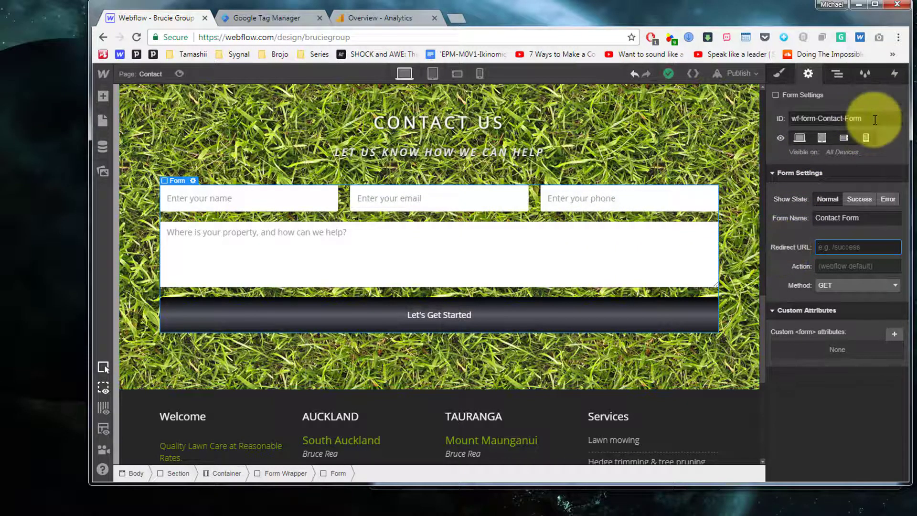
Copy the form ID wf-form-Contact-Form into the Contact Form row of the Form ID column in the Goals & Analytics.docx Word table
drag(866, 120, 783, 122)
key(ctrl+c)
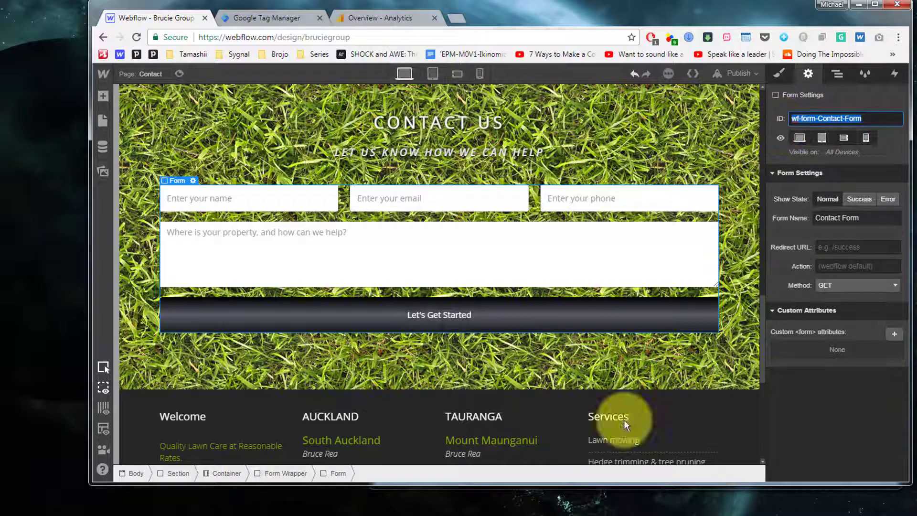
click(291, 515)
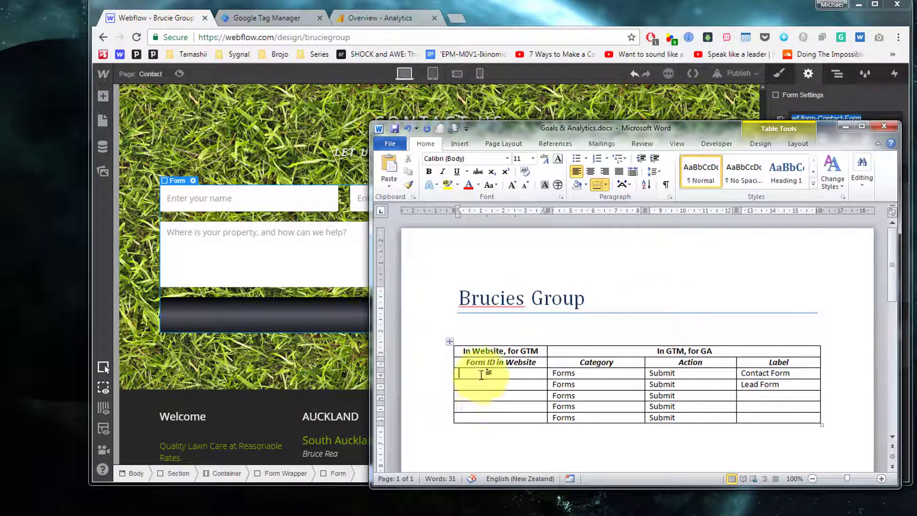
key(ctrl+v)
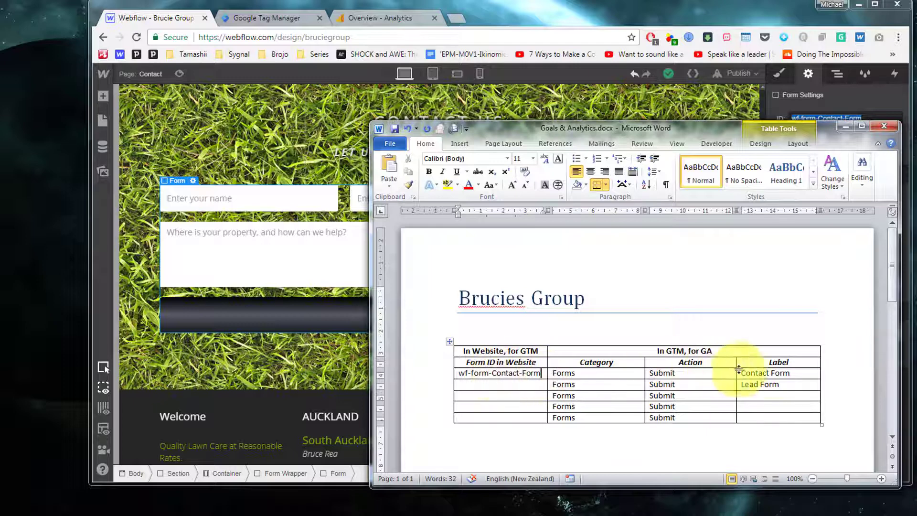
Switch back to Webflow in the browser, load the Services Template page and locate its free quote form
click(761, 14)
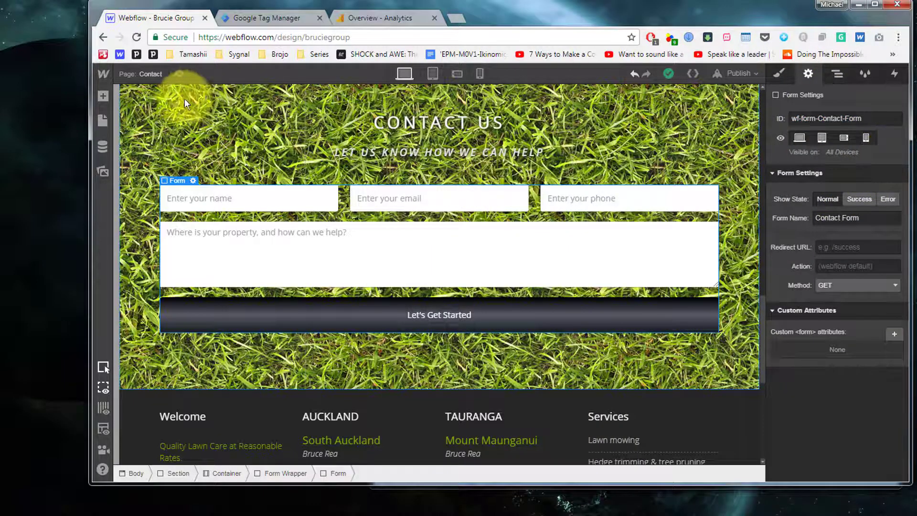
click(147, 76)
scroll(158, 317, down, 2)
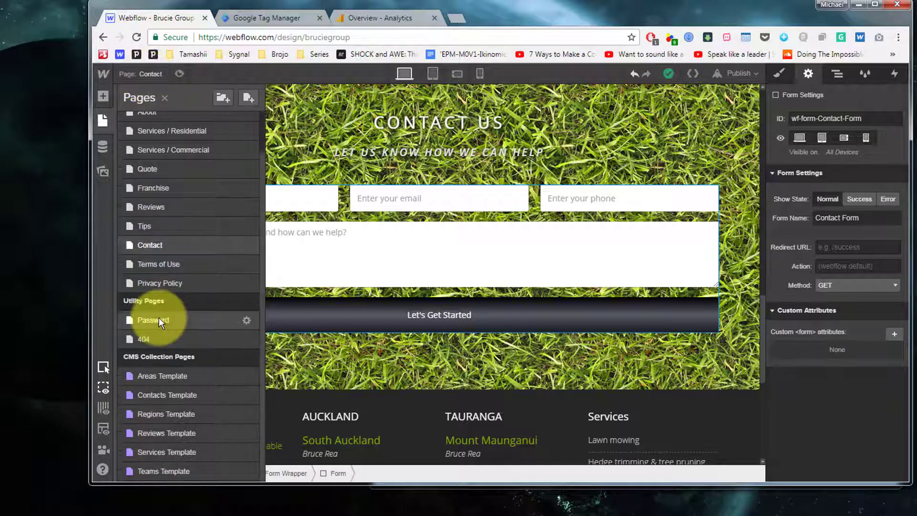
click(160, 451)
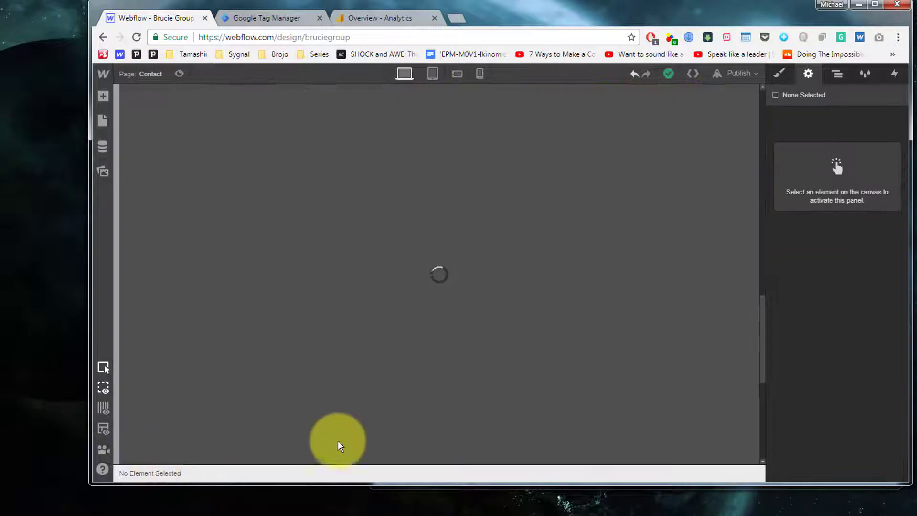
scroll(371, 311, down, 10)
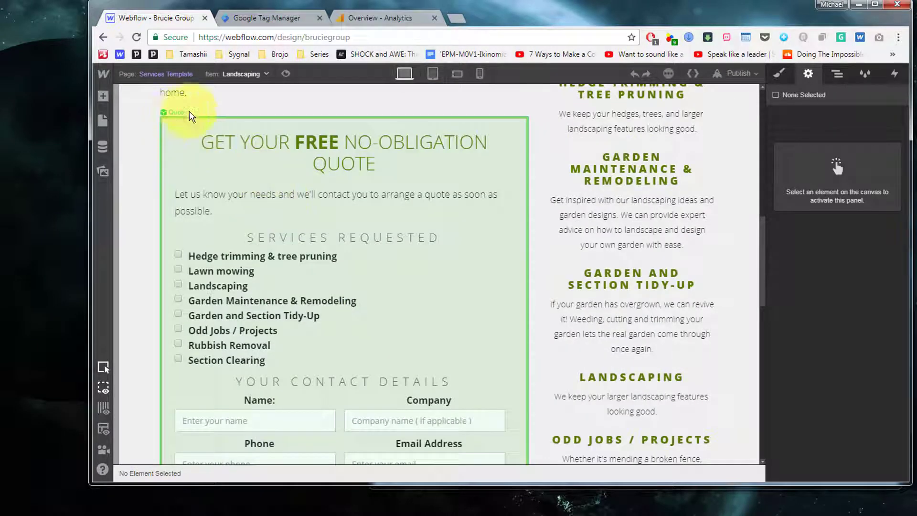
Edit the Quote symbol, select its form element, and set the form name to Lead Form
click(334, 342)
double_click(334, 342)
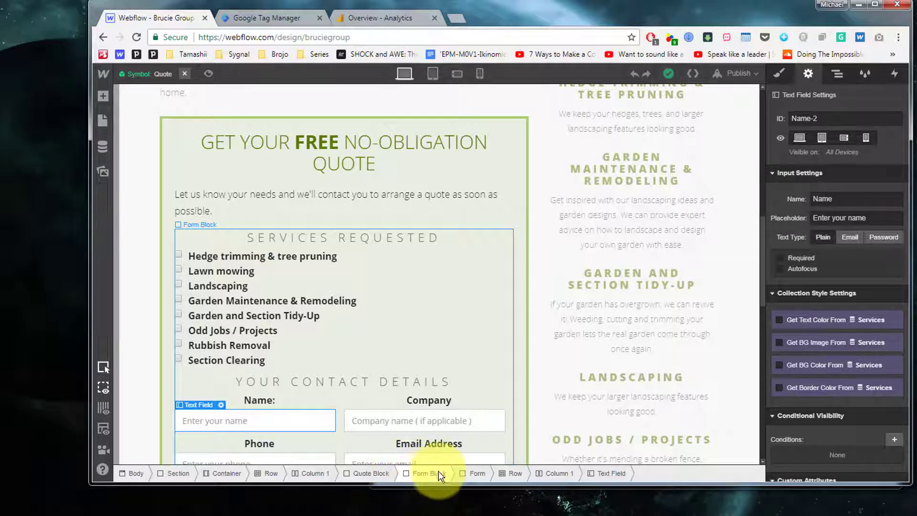
click(476, 475)
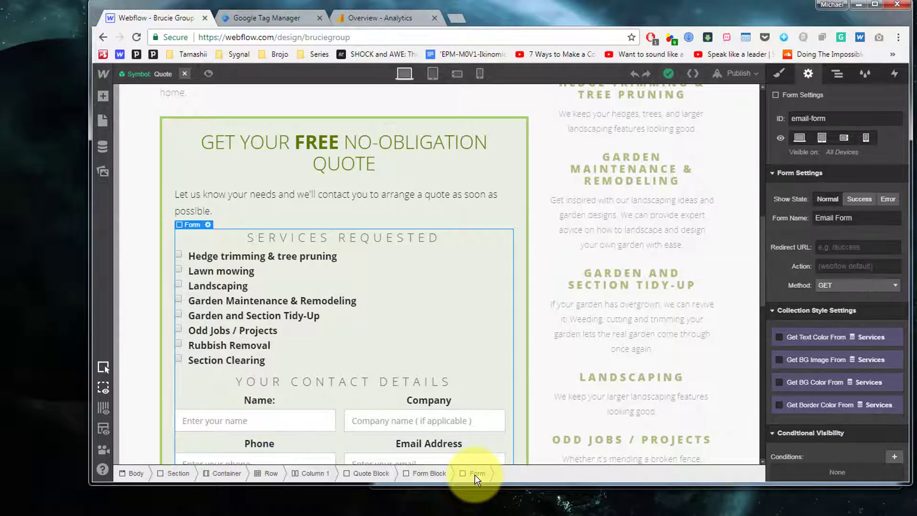
click(840, 217)
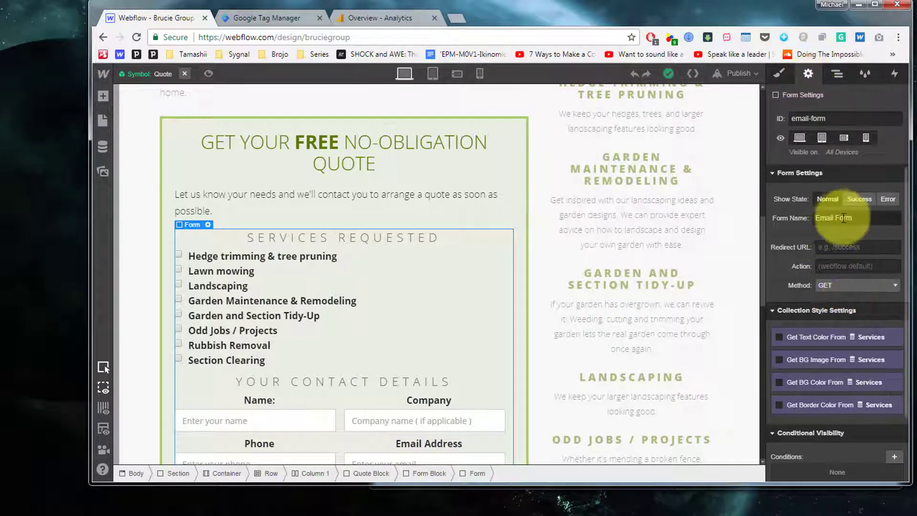
double_click(824, 218)
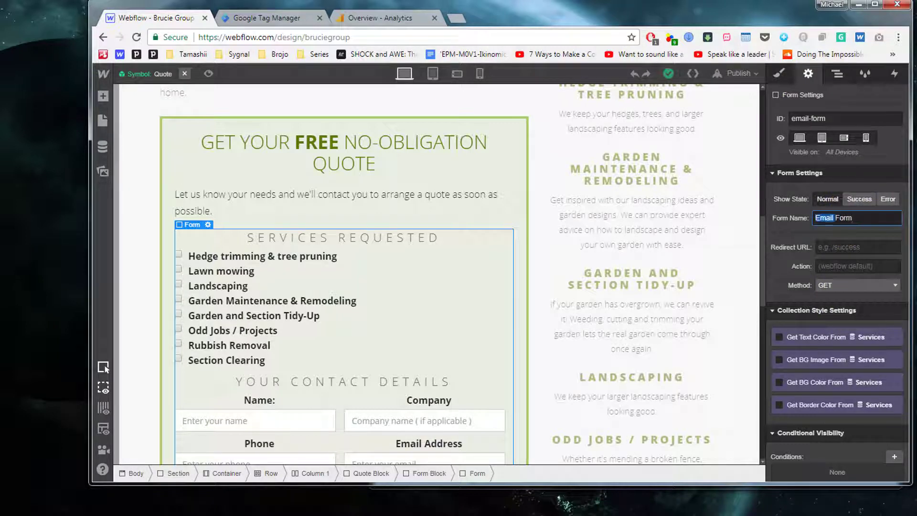
text(Lead)
click(856, 247)
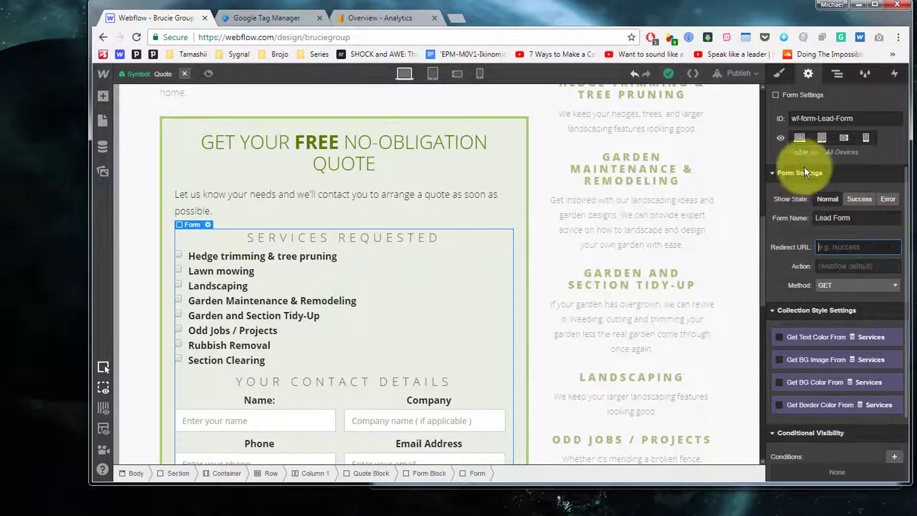
Copy the form ID wf-form-Lead-Form into the Lead Form row of the Form ID column in the Word table
drag(862, 119, 783, 119)
key(ctrl+c)
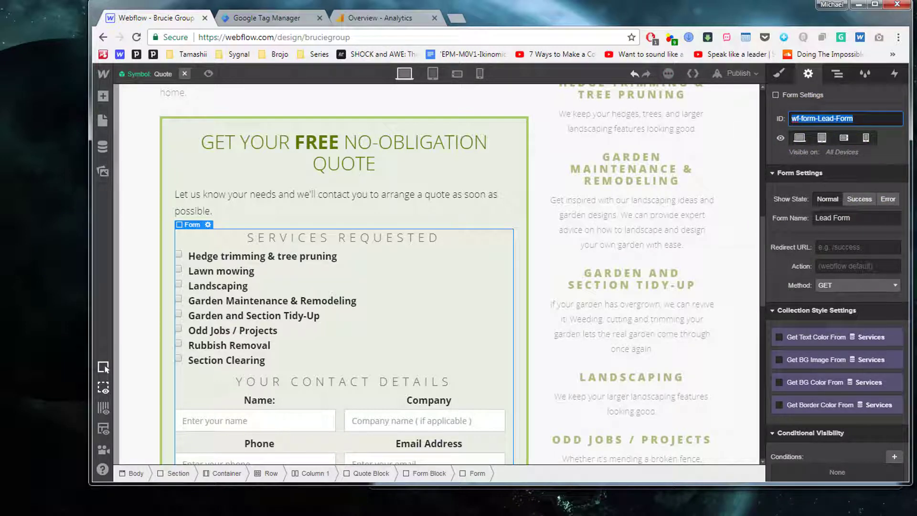
key(alt+Tab)
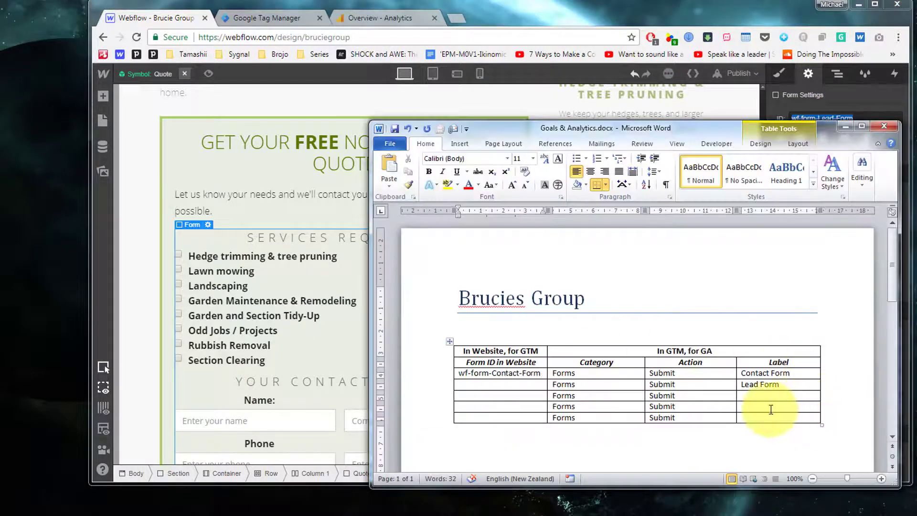
click(506, 385)
key(ctrl+v)
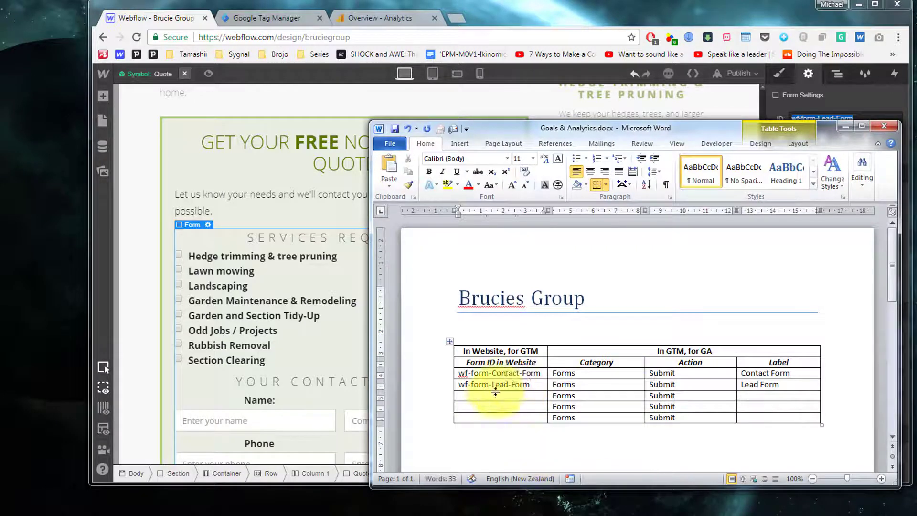
click(492, 399)
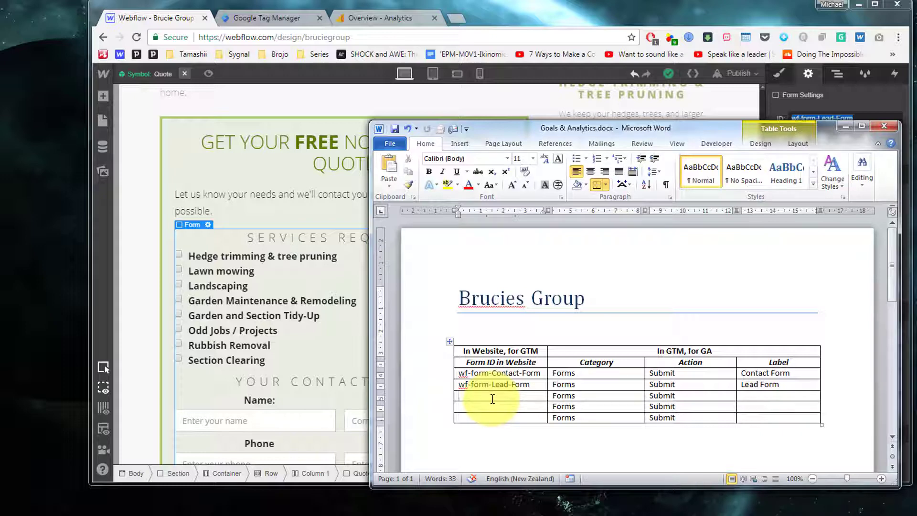
Return to the Webflow Designer and publish the renamed forms to bruciegroup.webflow.io and bruciegroup.co.nz
click(634, 14)
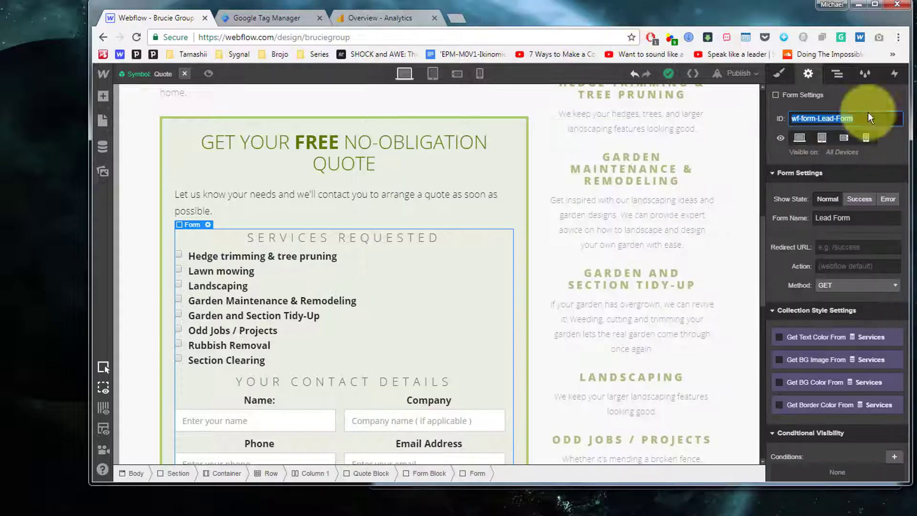
click(883, 119)
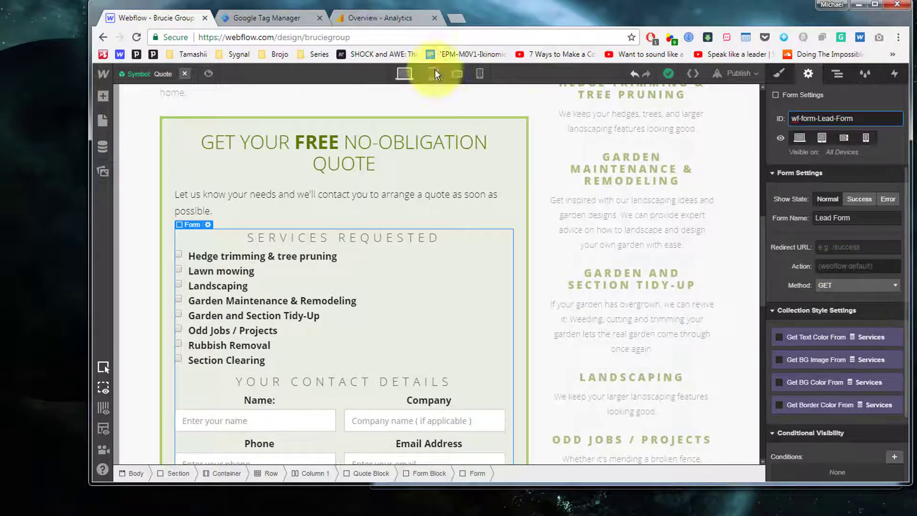
click(738, 73)
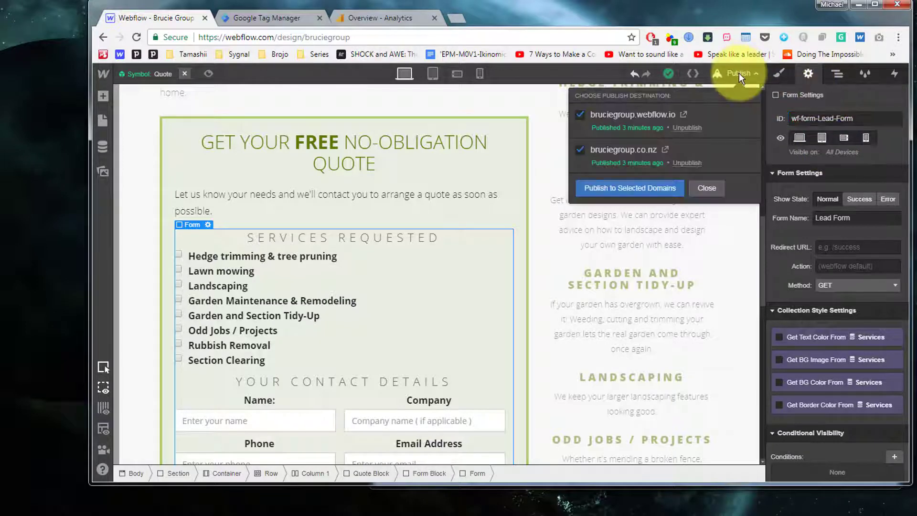
click(623, 189)
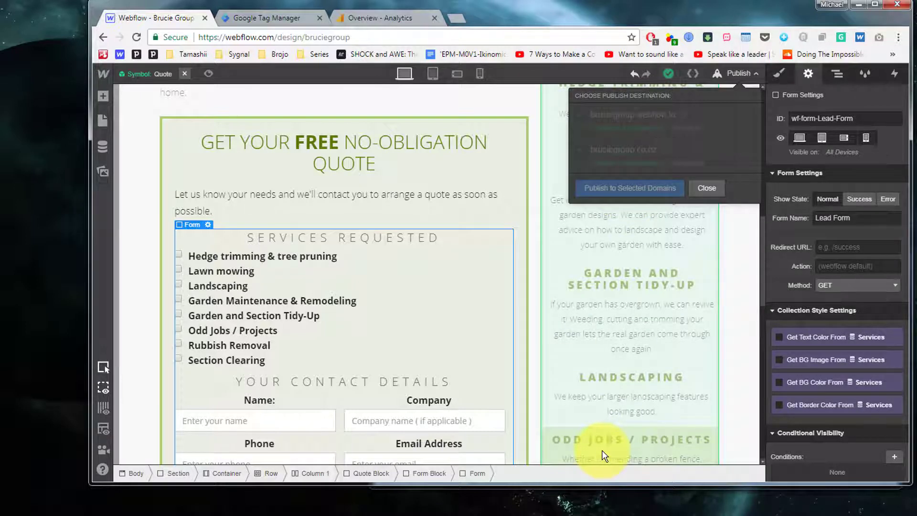
click(691, 189)
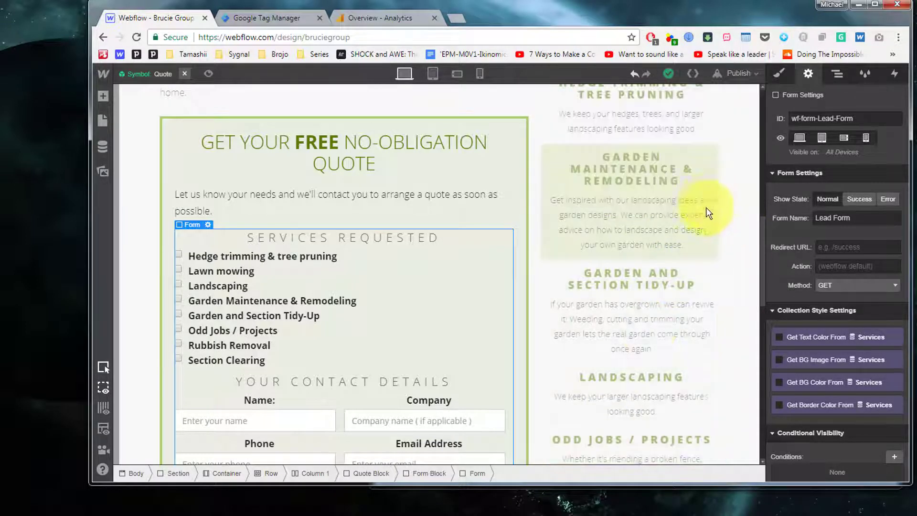
click(278, 18)
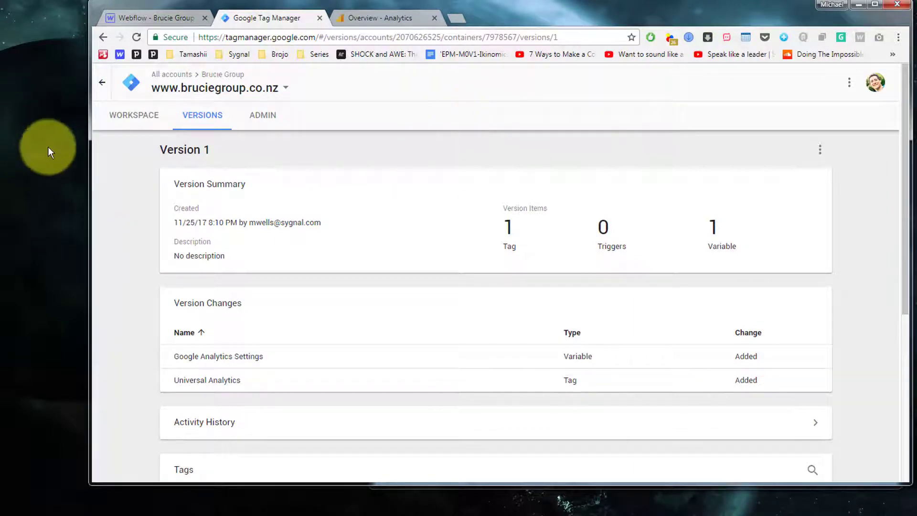
click(141, 116)
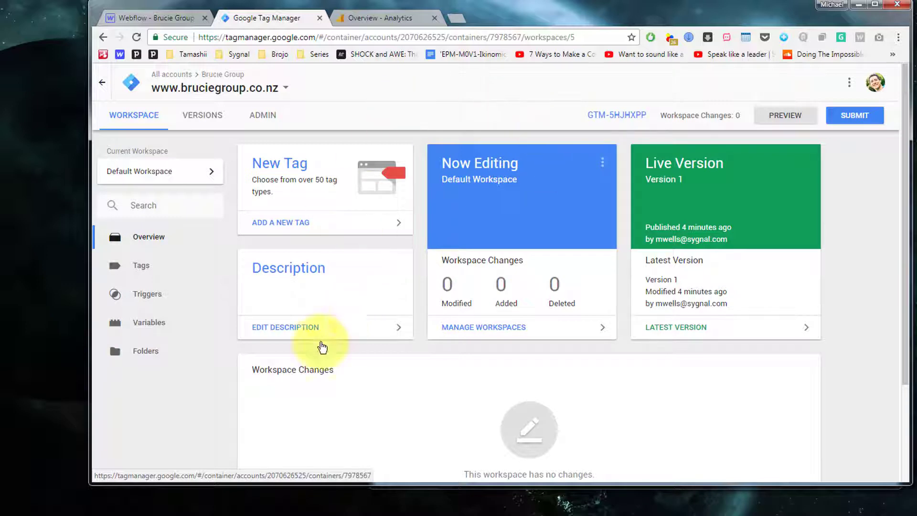
click(149, 325)
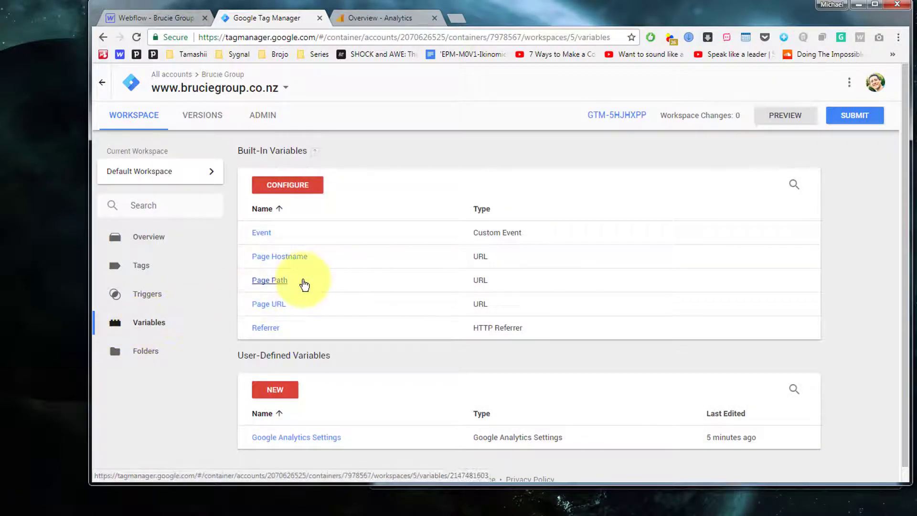
scroll(304, 285, down, 1)
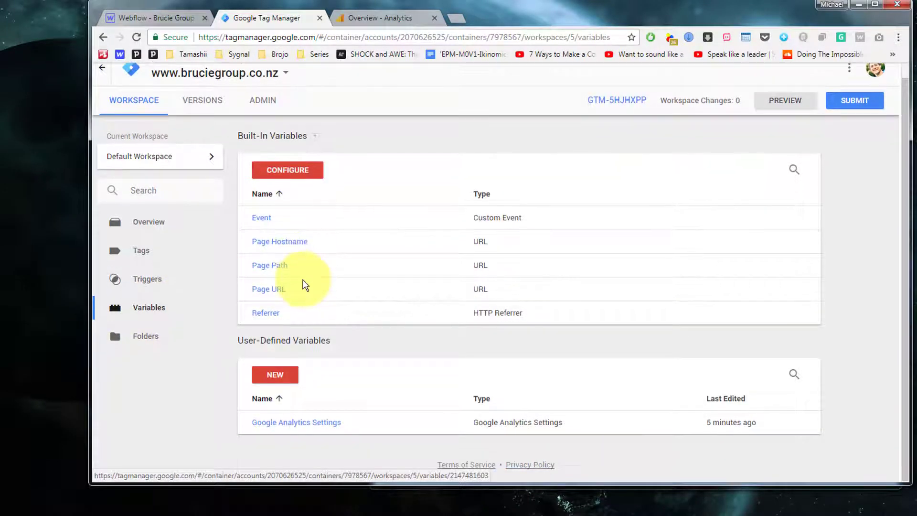
click(300, 172)
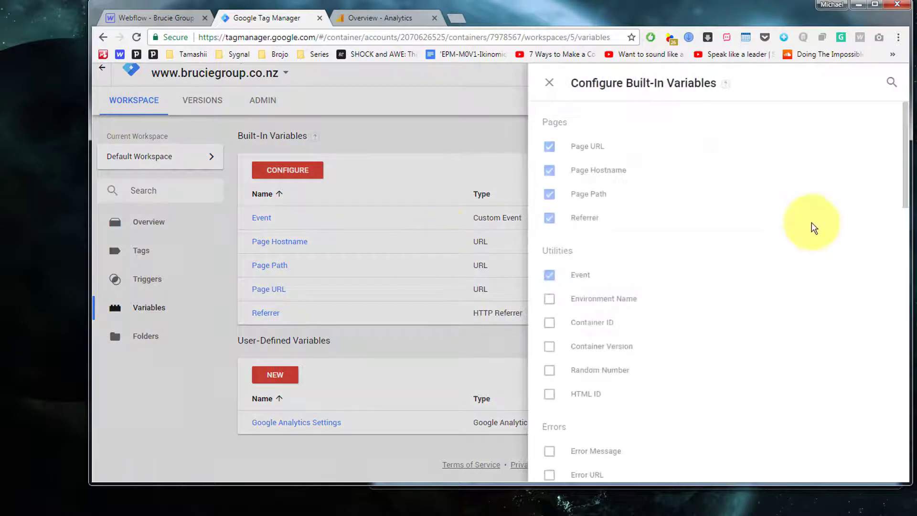
Enable the built-in variables Form Element, Form Classes, Form ID, Form Target, Form URL and Form Text, and close the configuration
scroll(578, 299, down, 6)
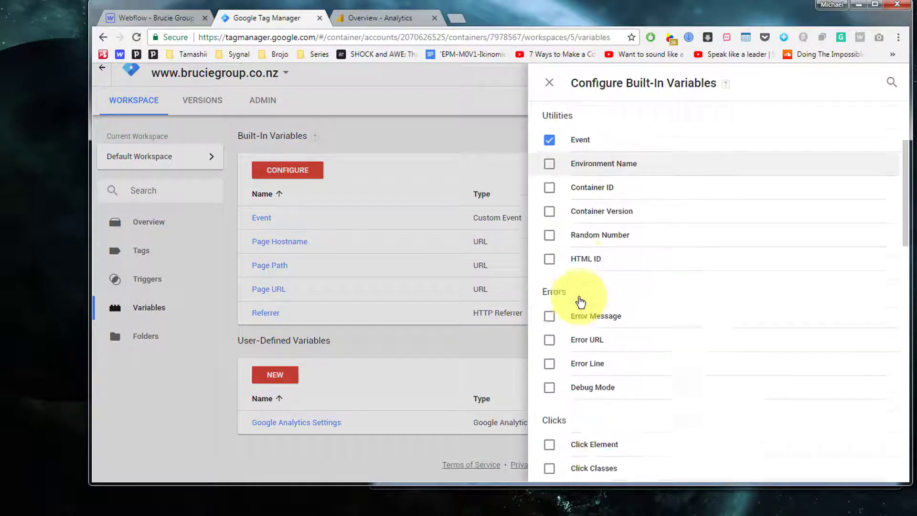
scroll(579, 301, down, 5)
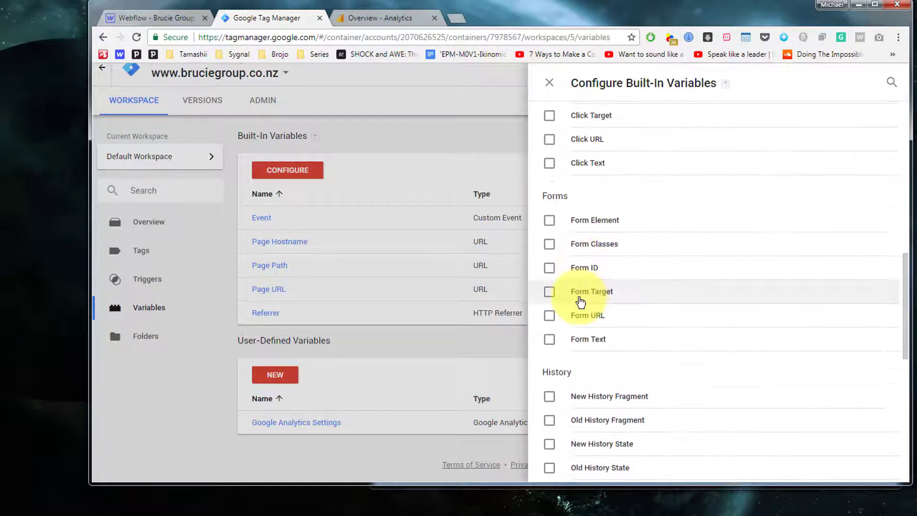
click(547, 341)
click(548, 315)
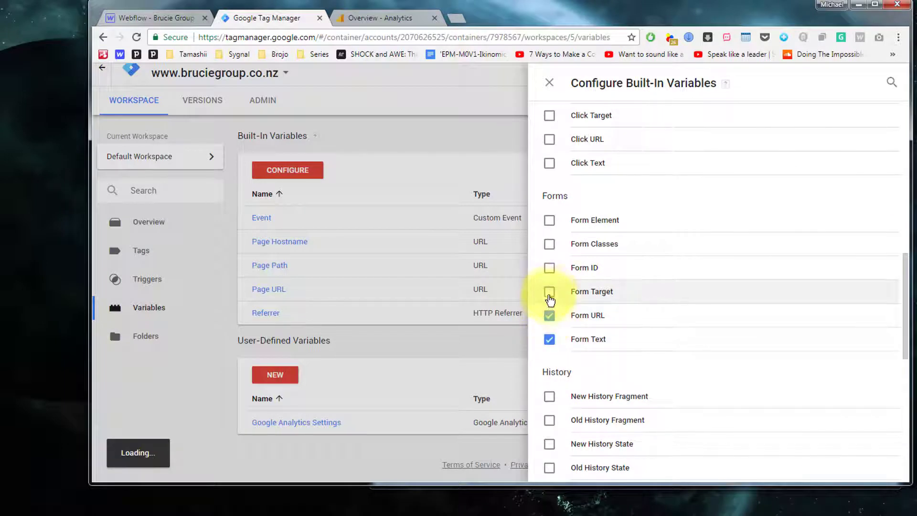
click(549, 292)
click(550, 269)
click(550, 244)
click(549, 221)
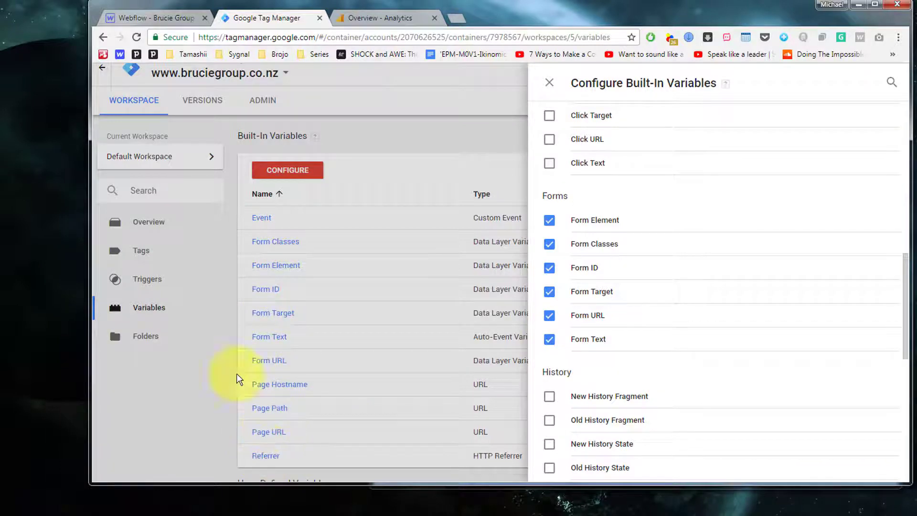
click(201, 428)
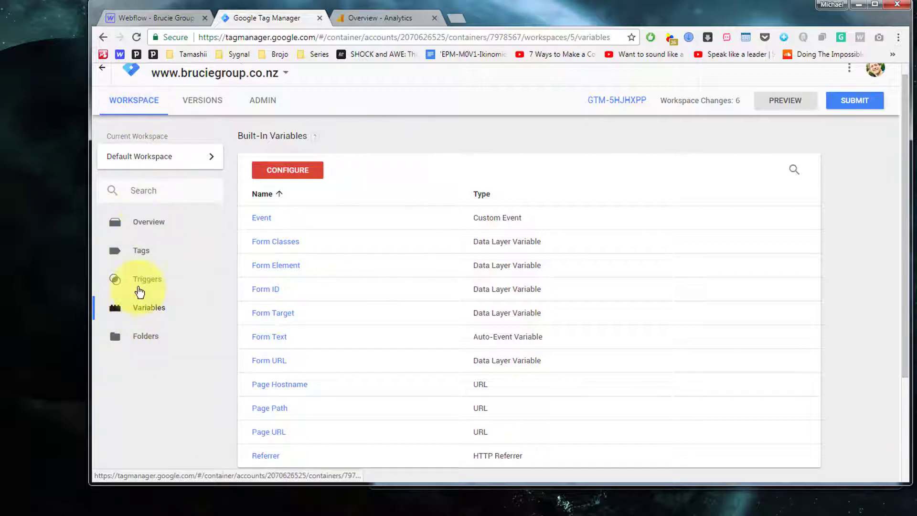
Create a new trigger in the workspace with the Form Submission type
click(145, 284)
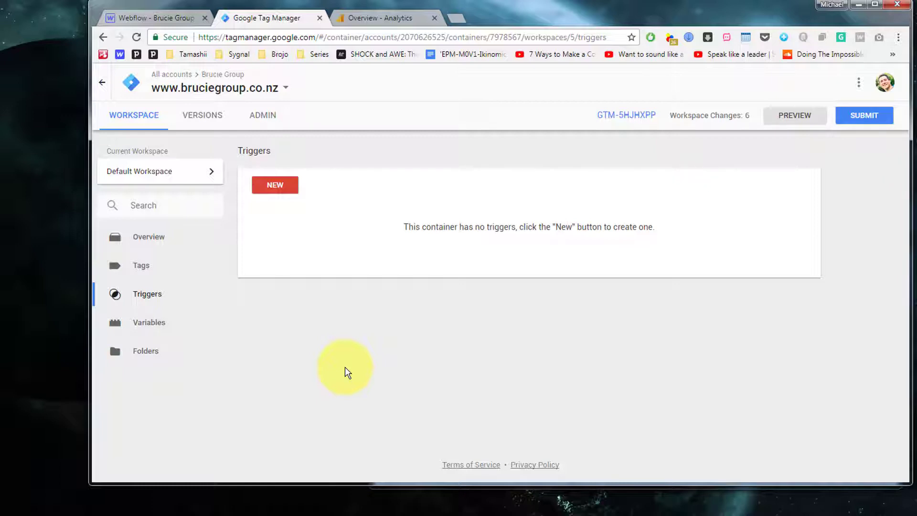
click(277, 184)
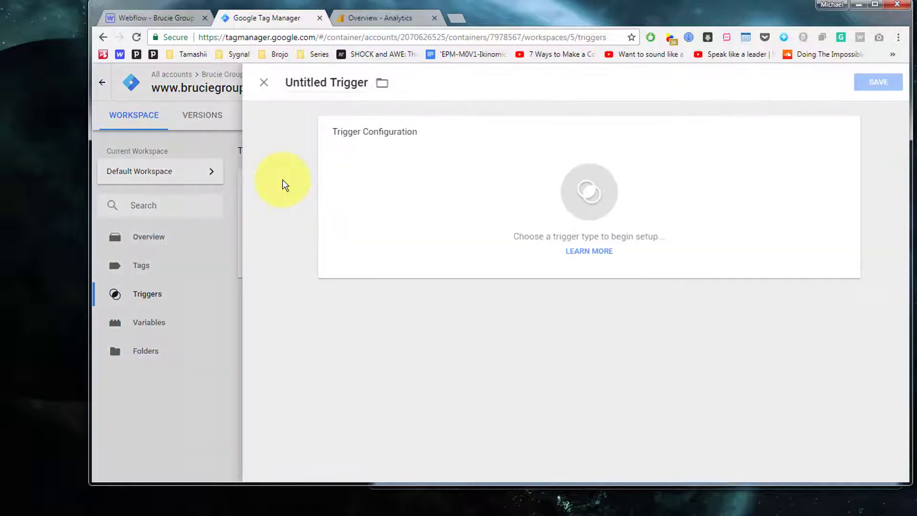
click(554, 196)
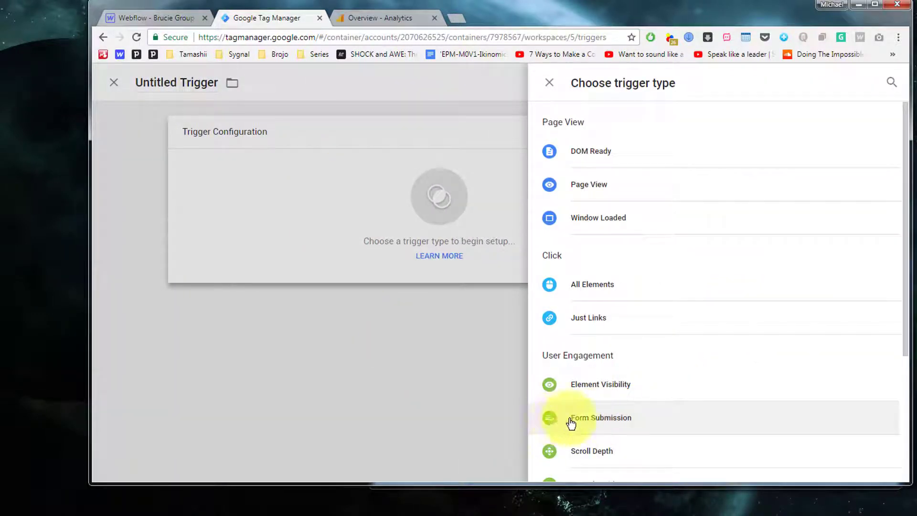
click(588, 421)
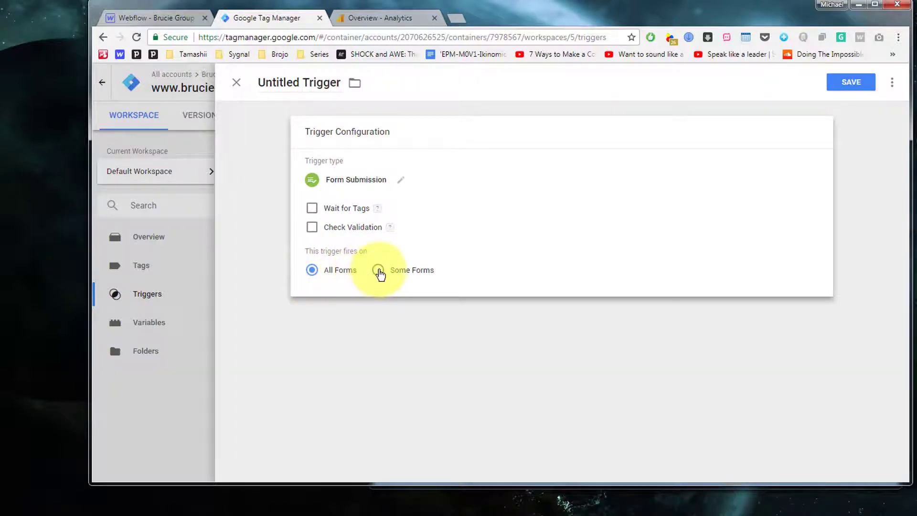
Limit the trigger to Some Forms with a condition using Form ID and the equals operator
click(377, 270)
click(374, 318)
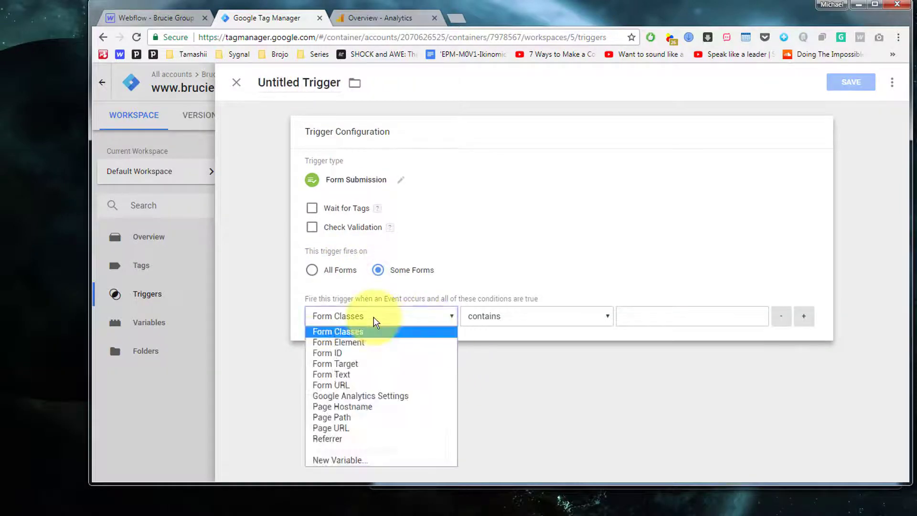
click(352, 353)
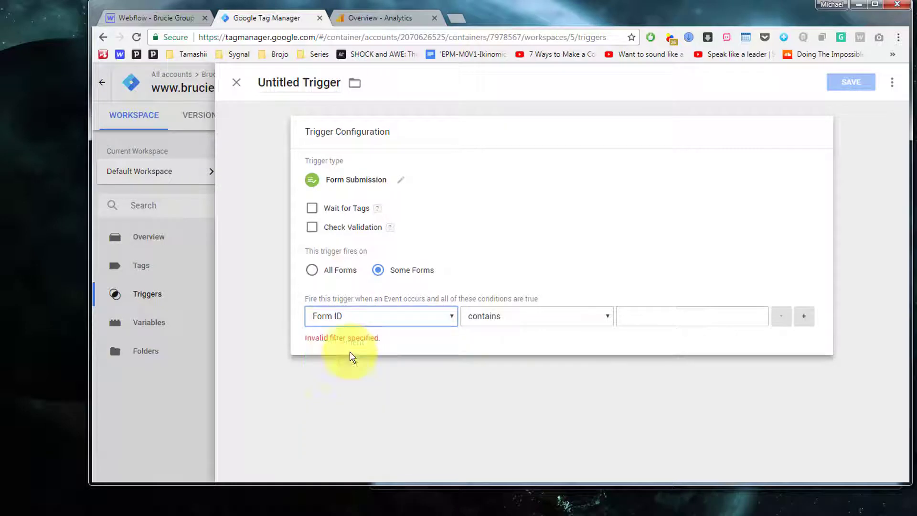
click(509, 317)
click(482, 332)
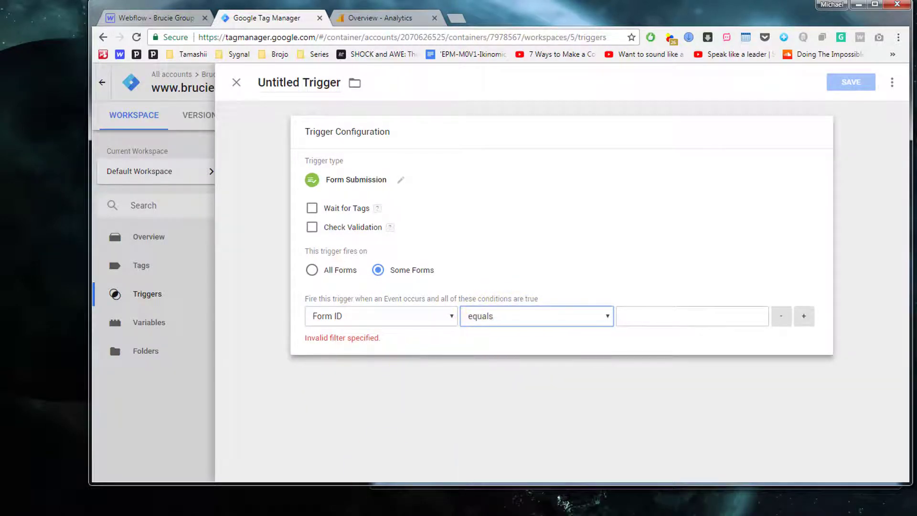
Copy wf-form-Contact-Form from the Word table and paste it as the value of the trigger's Form ID condition
key(alt+Tab)
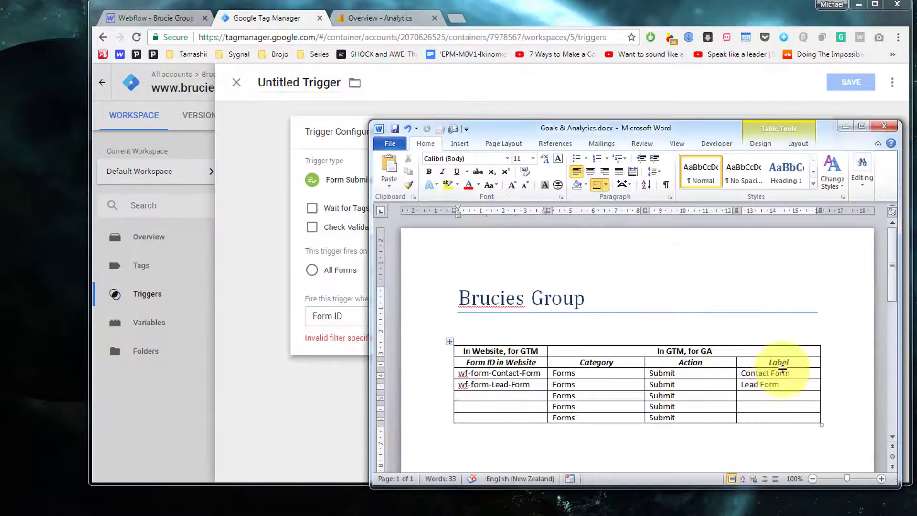
drag(539, 373, 453, 375)
key(ctrl+c)
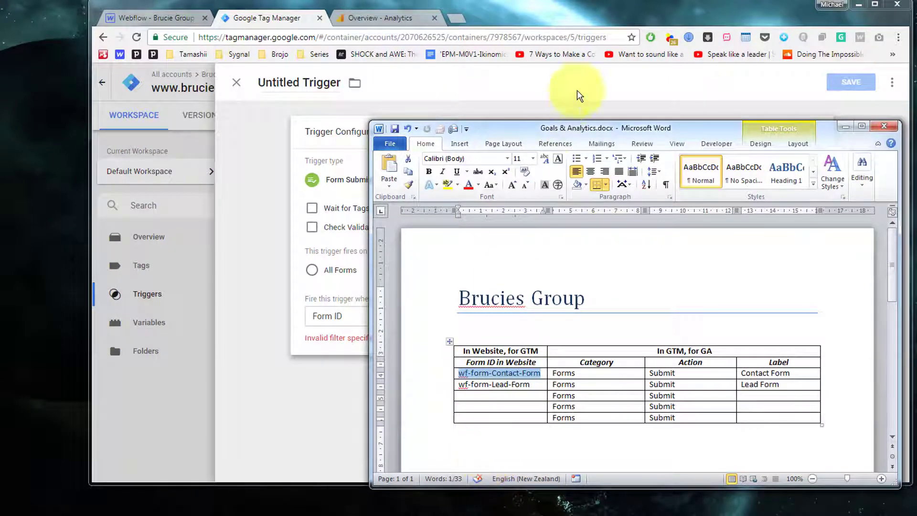
click(594, 10)
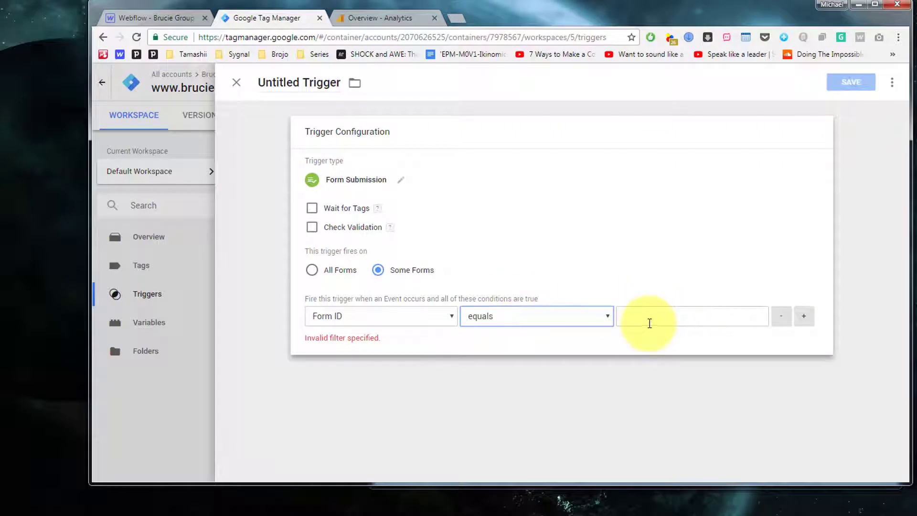
click(648, 317)
key(ctrl+v)
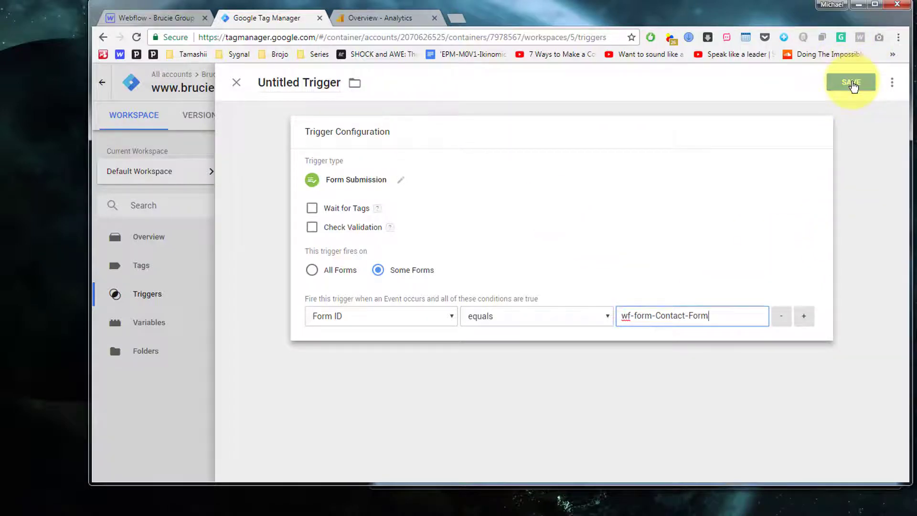
Save the trigger under the name Form Submission - Contact
click(852, 84)
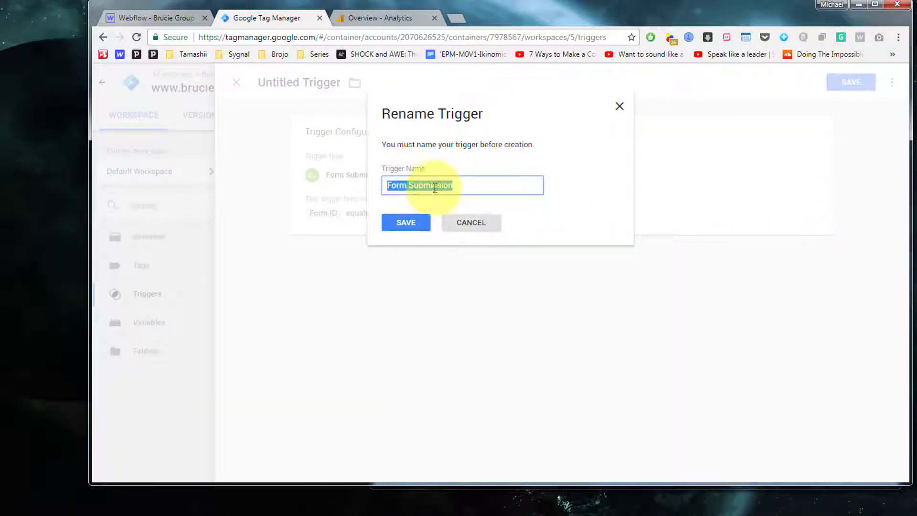
click(466, 185)
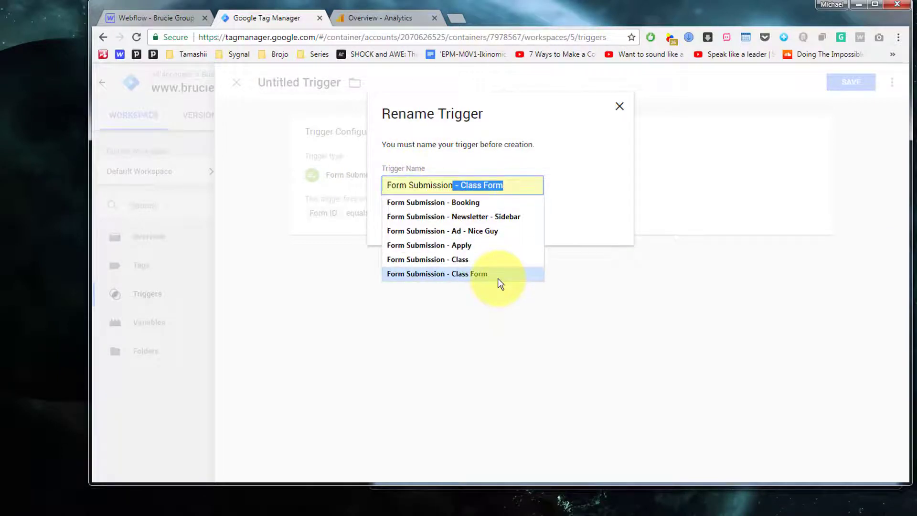
click(497, 278)
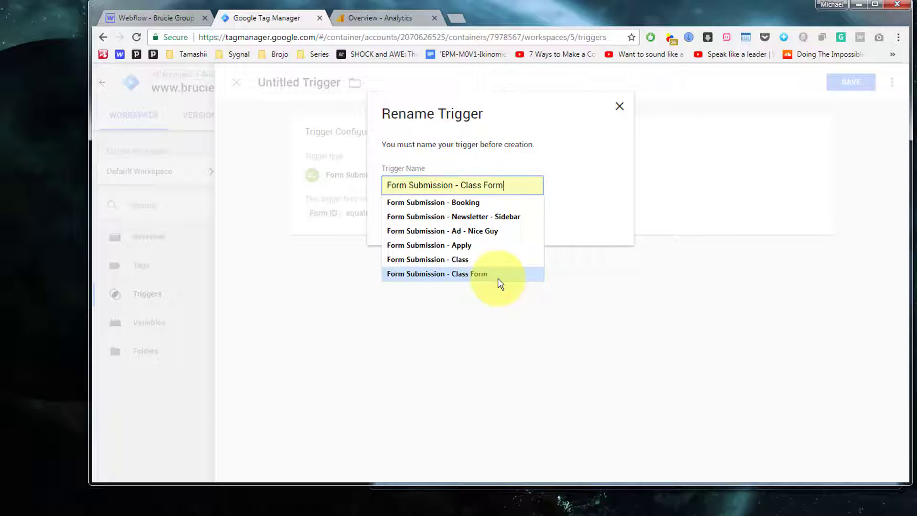
key(ctrl+shift+Left)
key(ctrl+shift+Left)
text(C)
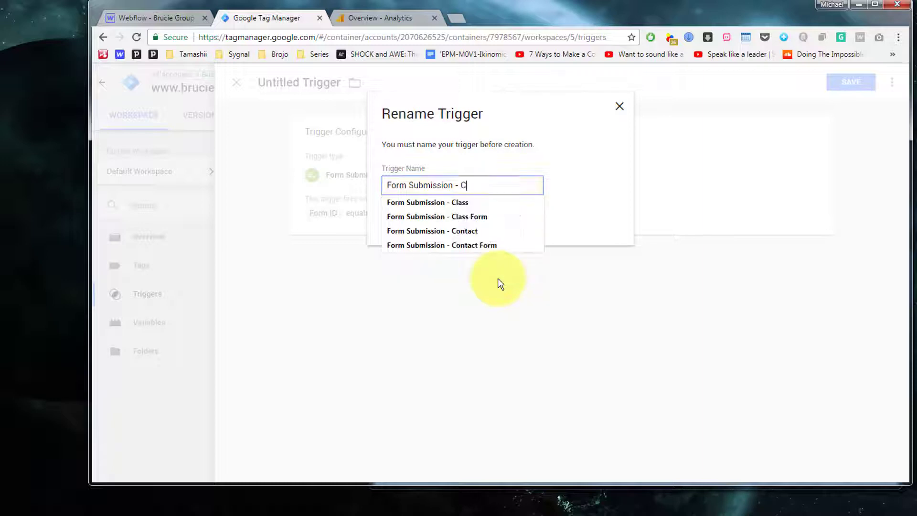
text(ontact)
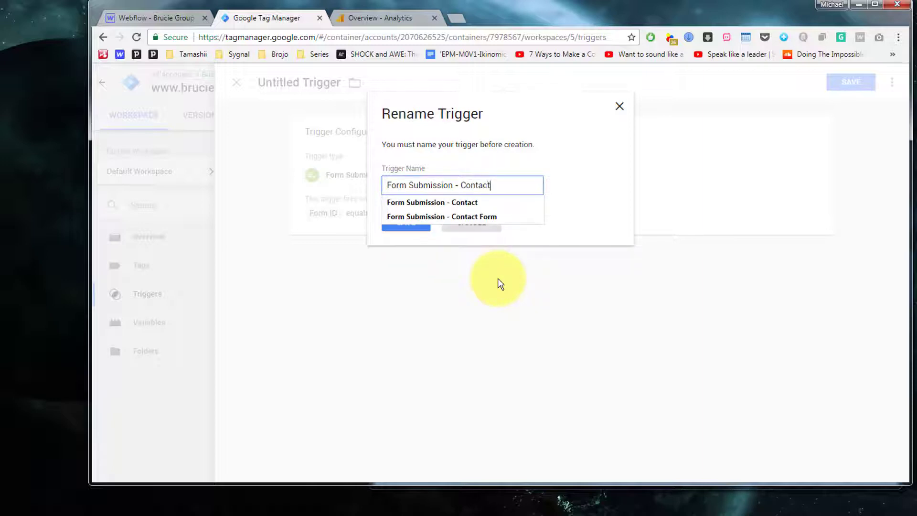
click(606, 176)
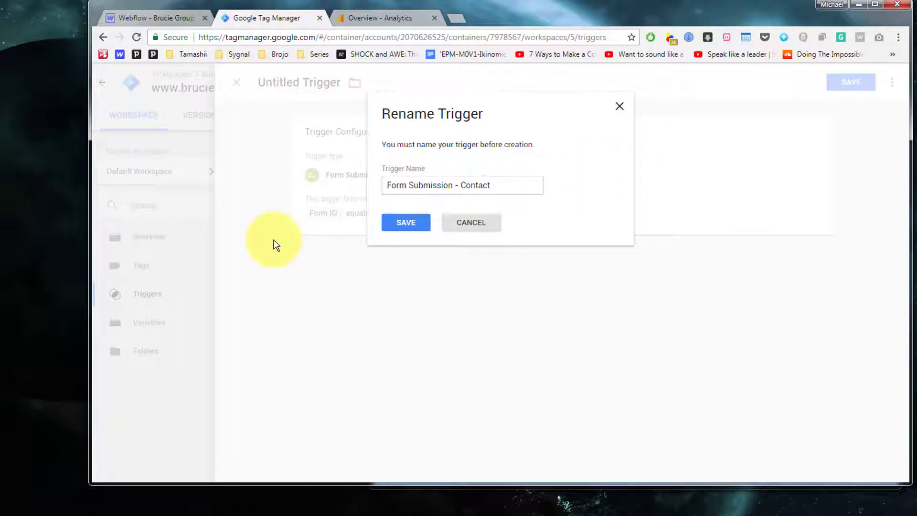
click(408, 223)
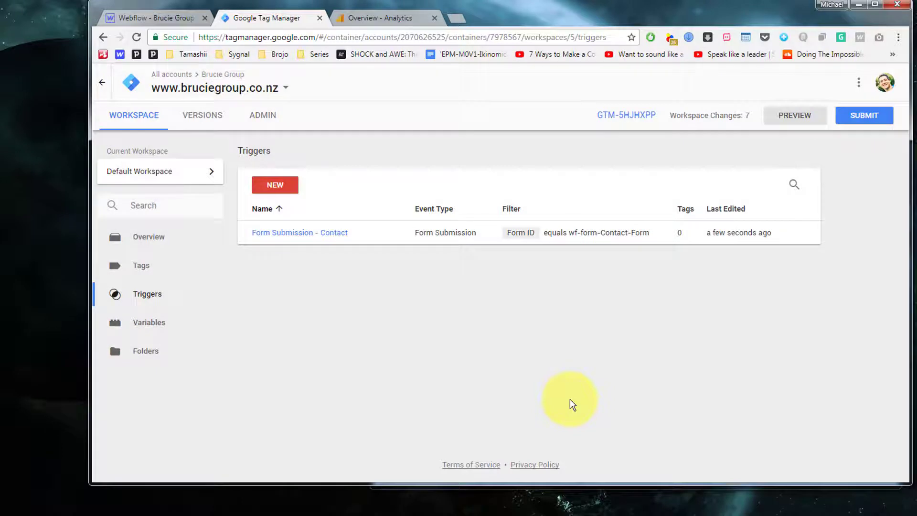
Create a second Form Submission trigger that fires on Some Forms, with a condition using Form ID and equals
click(284, 185)
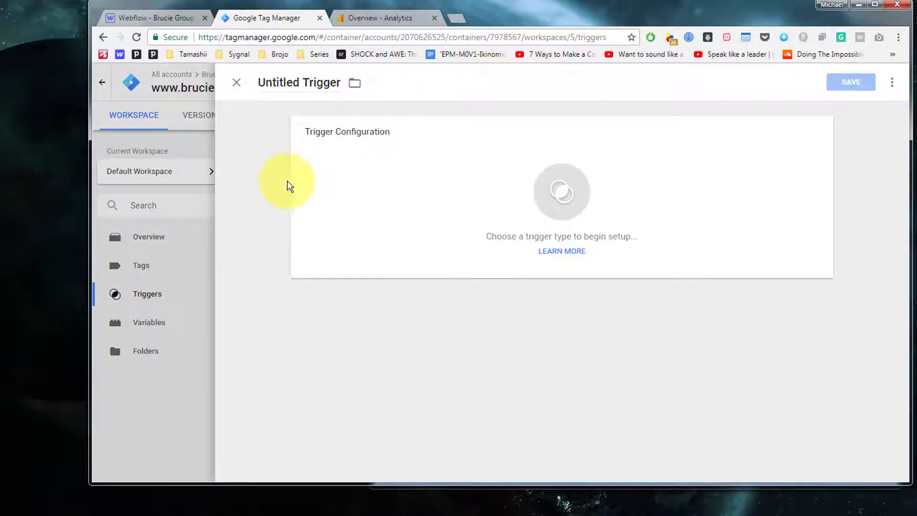
click(528, 184)
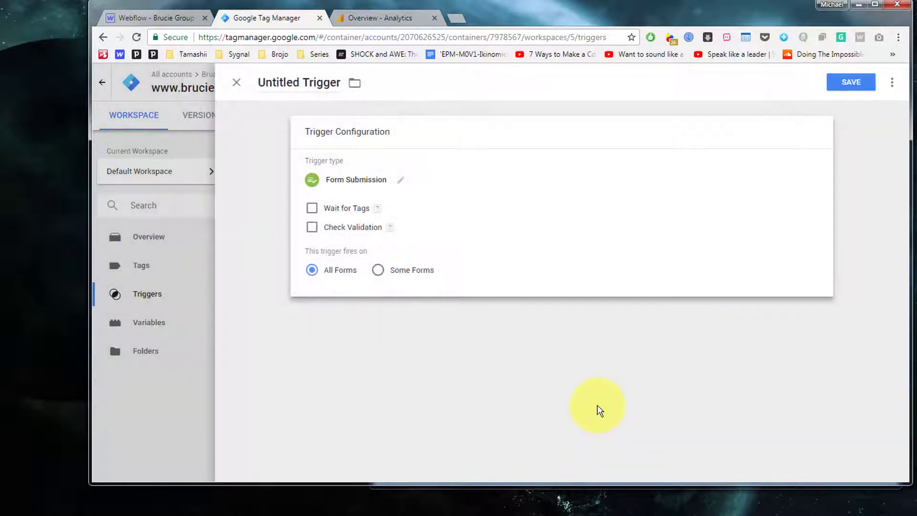
click(377, 270)
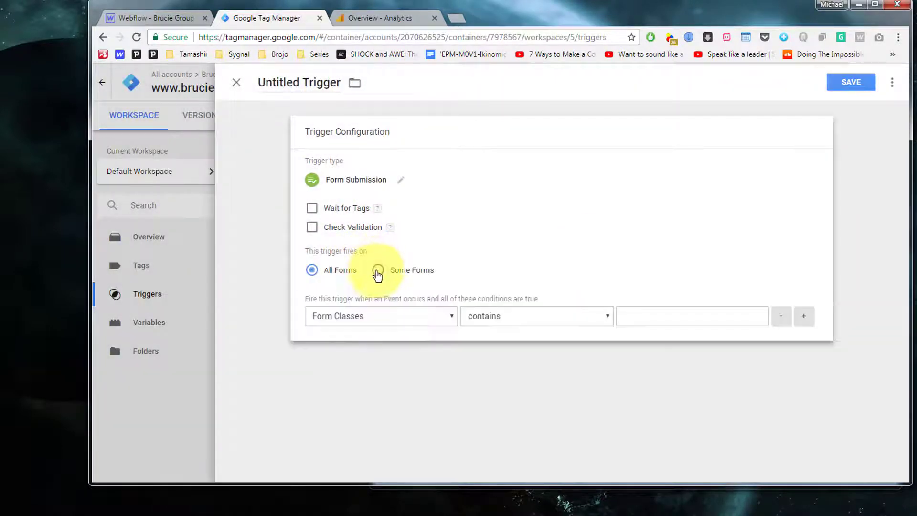
click(356, 316)
click(342, 351)
click(480, 315)
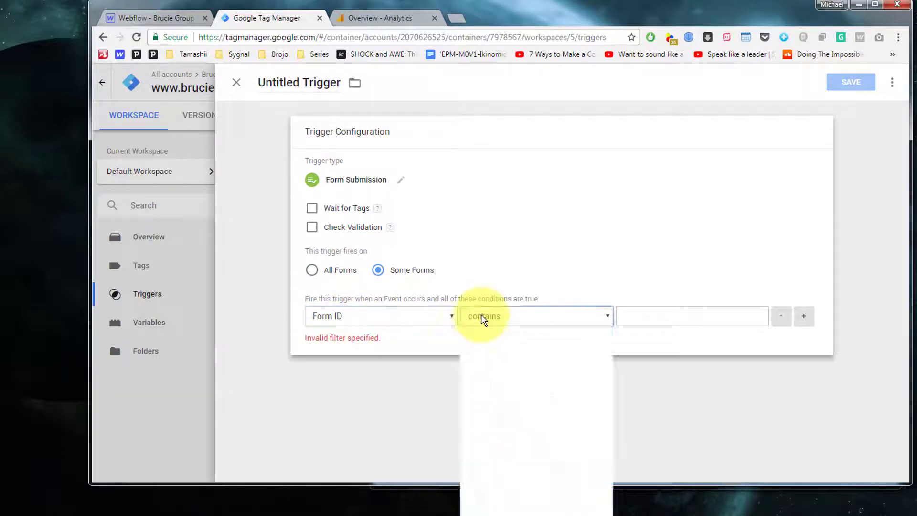
click(482, 330)
Copy wf-form-Lead-Form from the Word table and paste it as the value of the trigger's Form ID condition
click(667, 316)
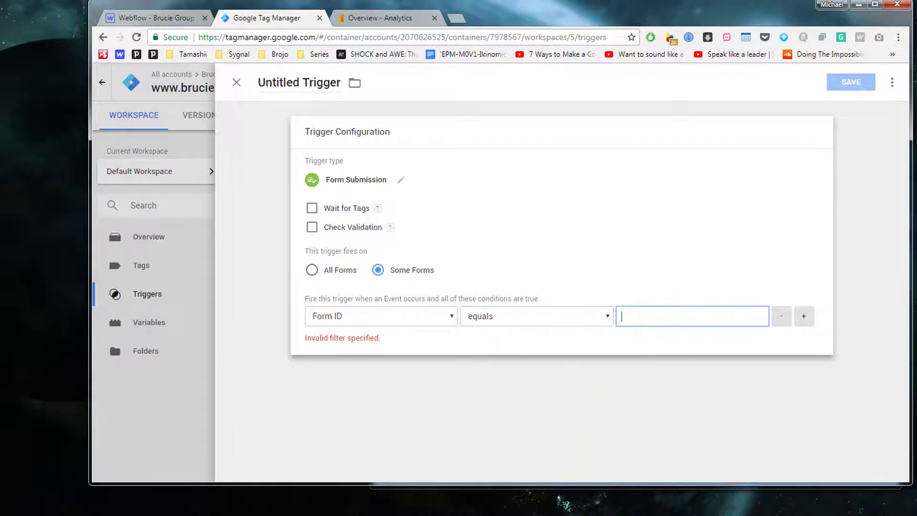
click(304, 514)
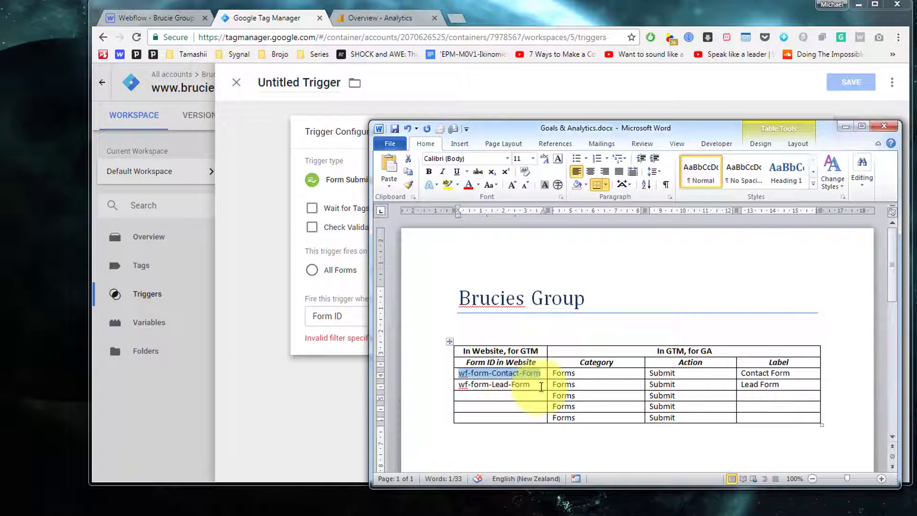
drag(541, 385, 459, 386)
key(ctrl+c)
click(562, 10)
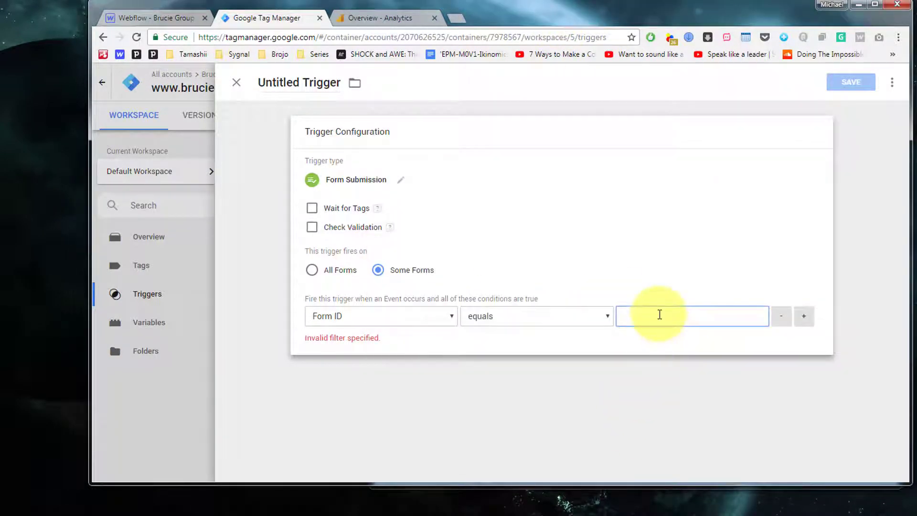
key(ctrl+v)
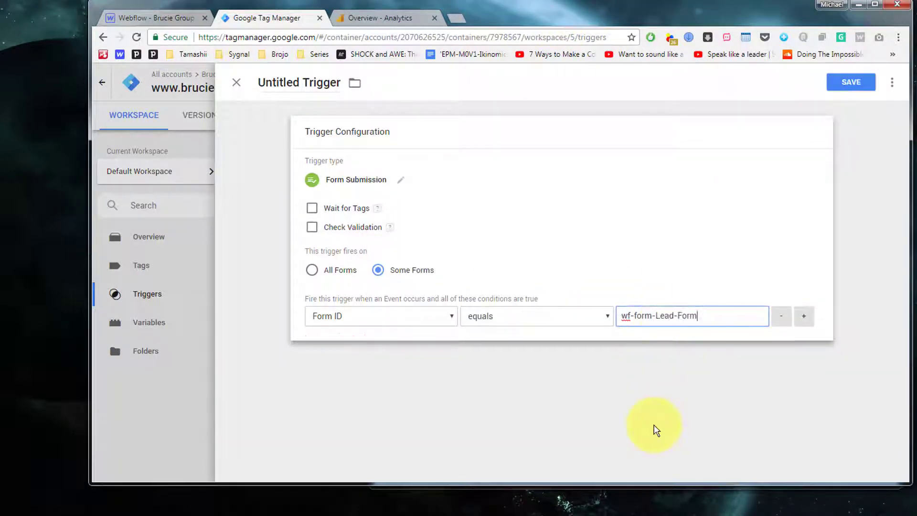
Save the lead form trigger under the name Form Submission - Lead
click(841, 86)
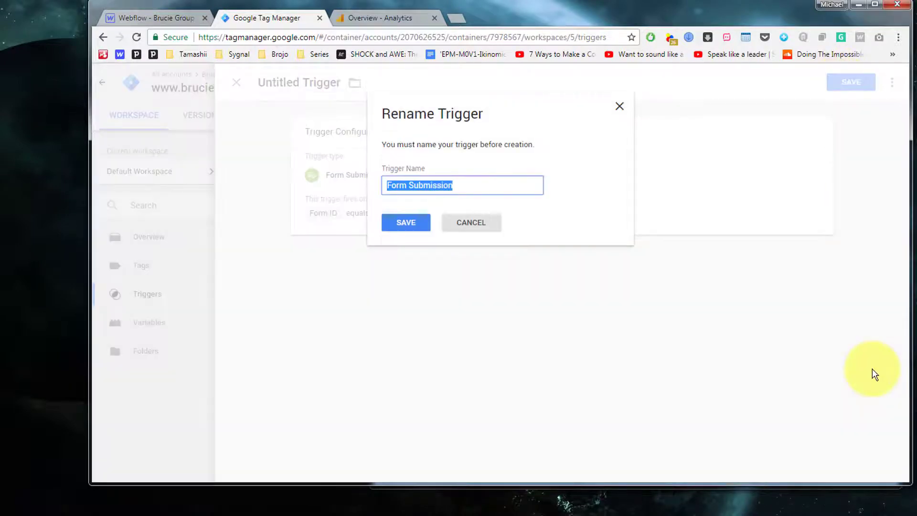
click(466, 185)
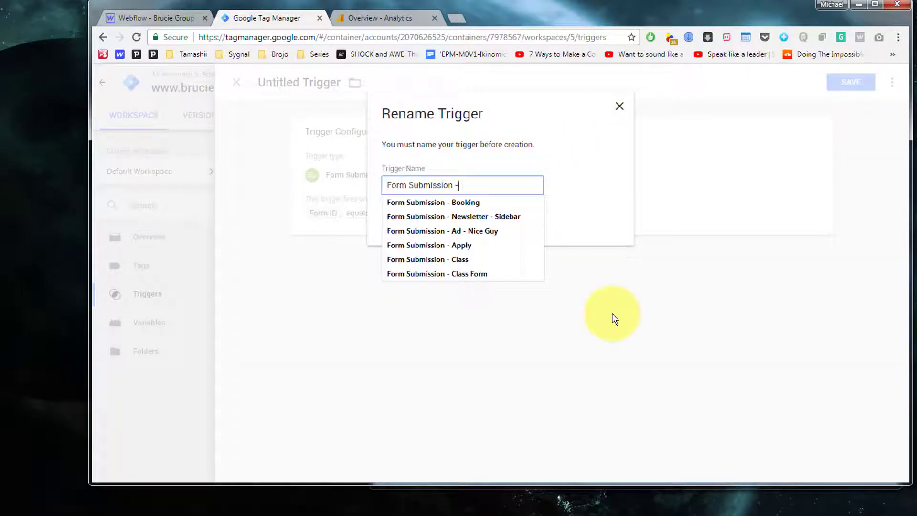
text(- Lead)
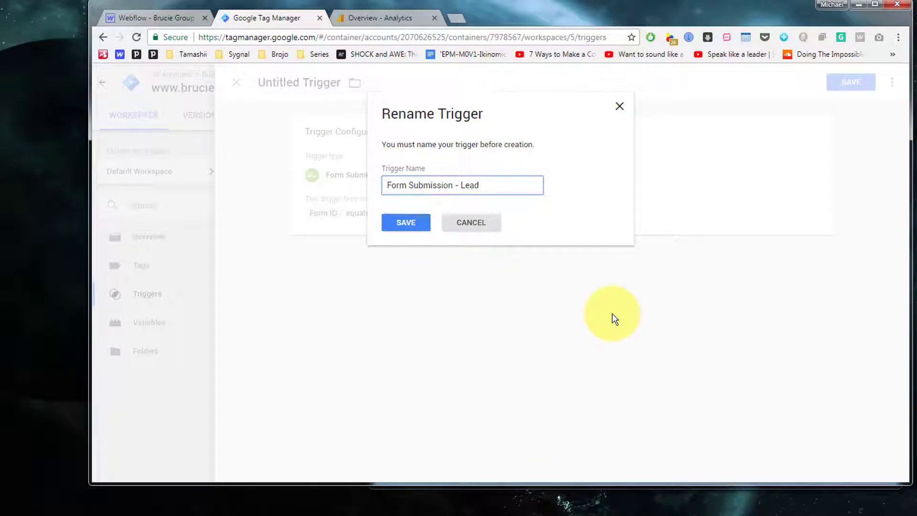
click(410, 223)
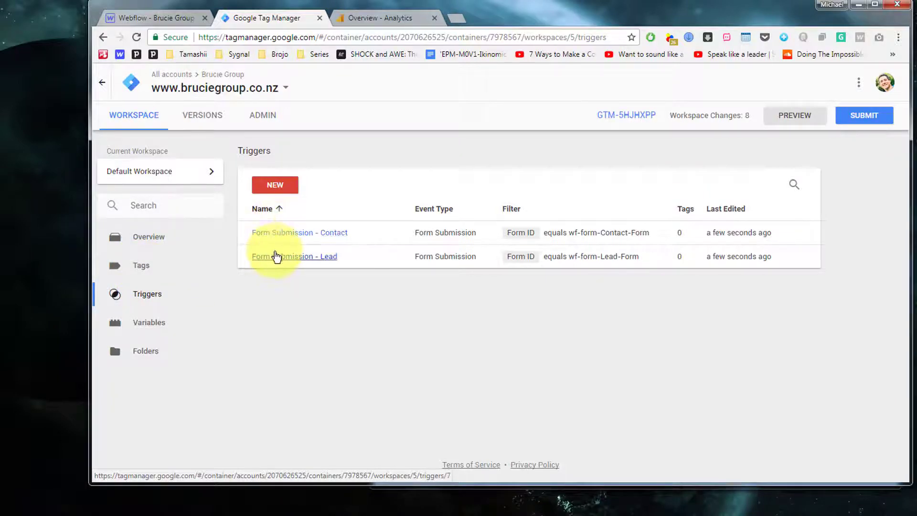
Create a new Universal Analytics tag with Event as its track type
click(163, 270)
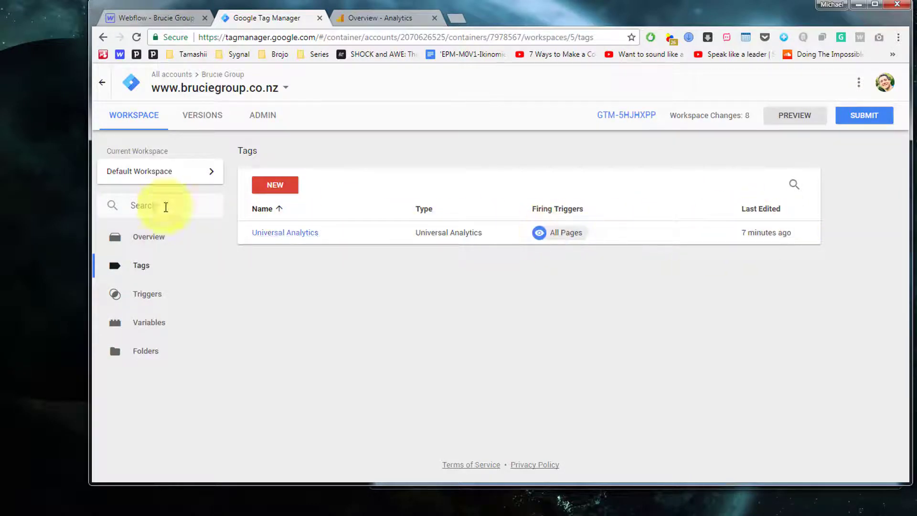
click(275, 187)
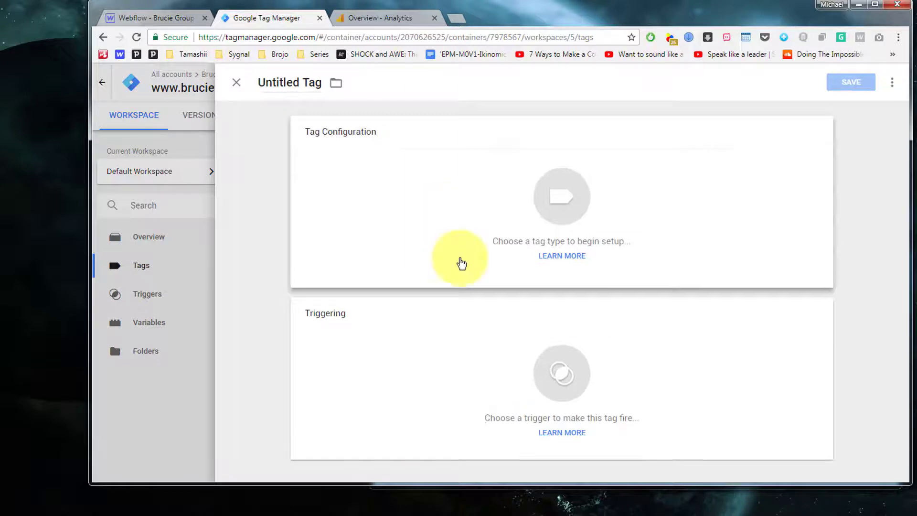
click(462, 262)
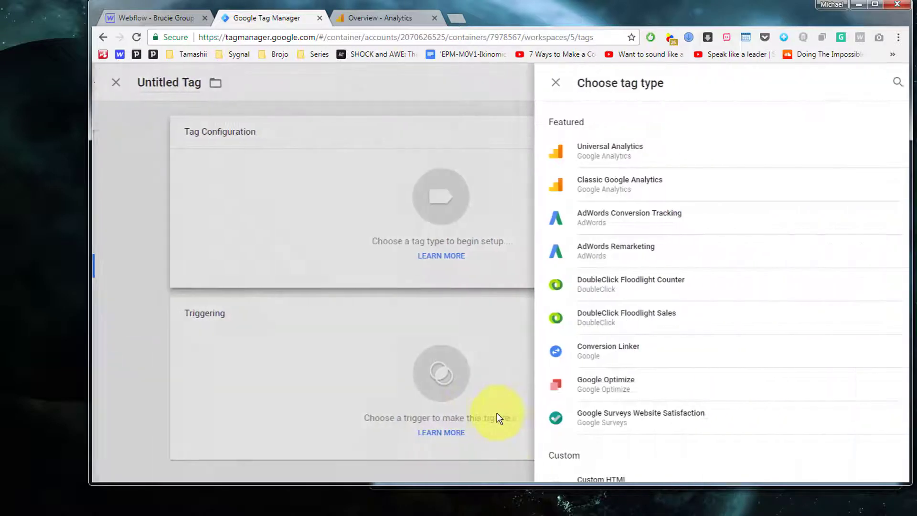
click(585, 155)
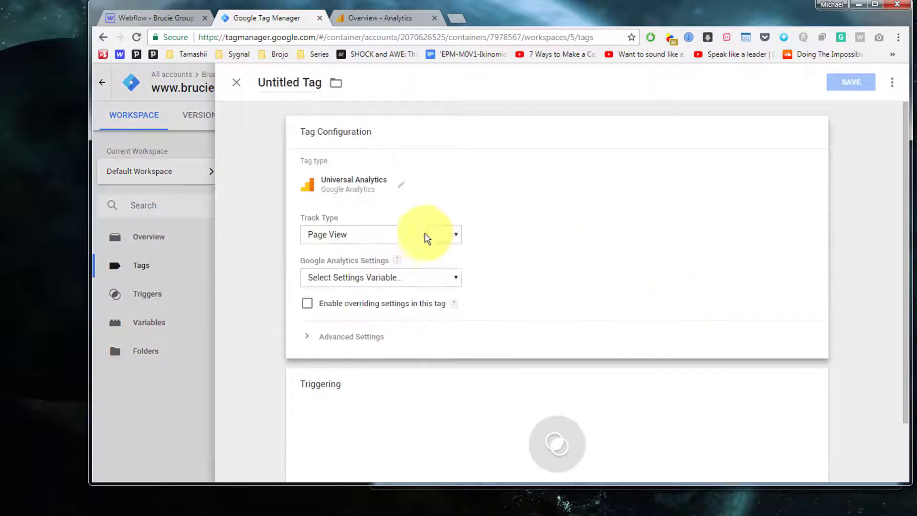
click(357, 237)
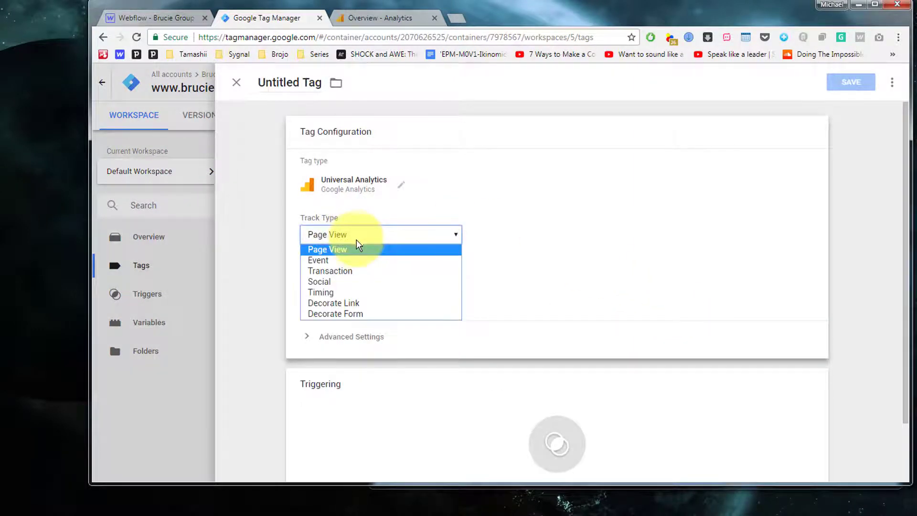
click(329, 258)
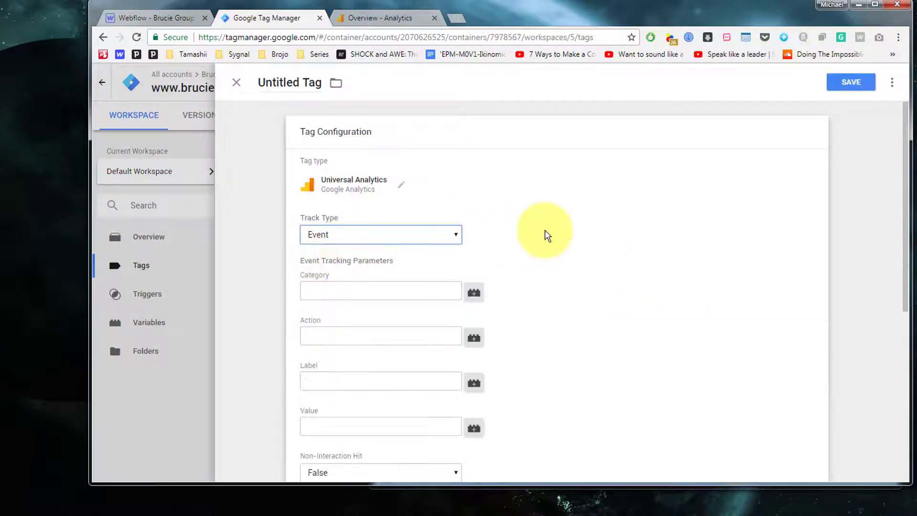
Copy Forms from the contact form row of the Word table into the tag's event Category
scroll(547, 235, down, 3)
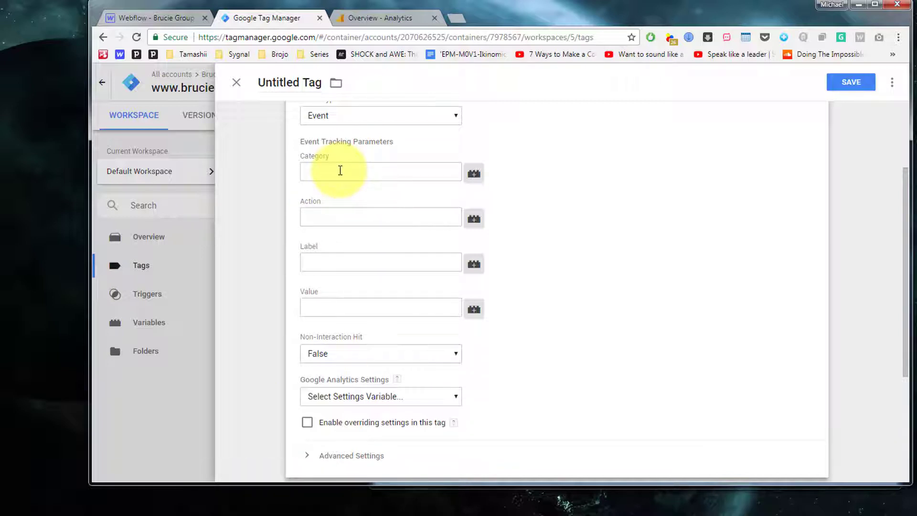
click(262, 483)
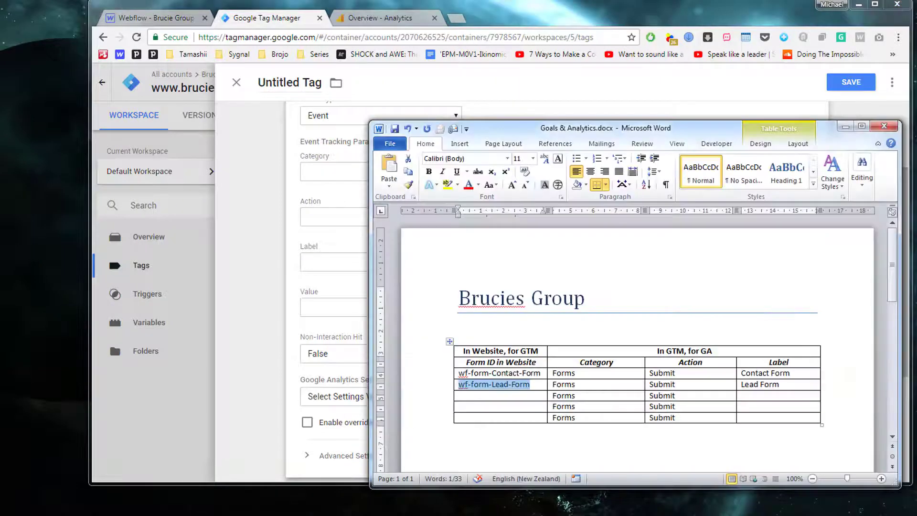
double_click(565, 373)
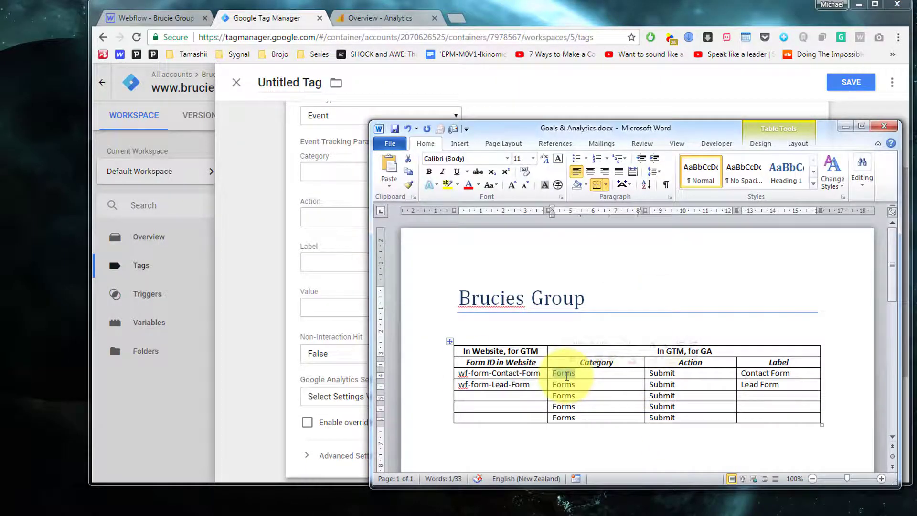
key(ctrl+c)
click(329, 172)
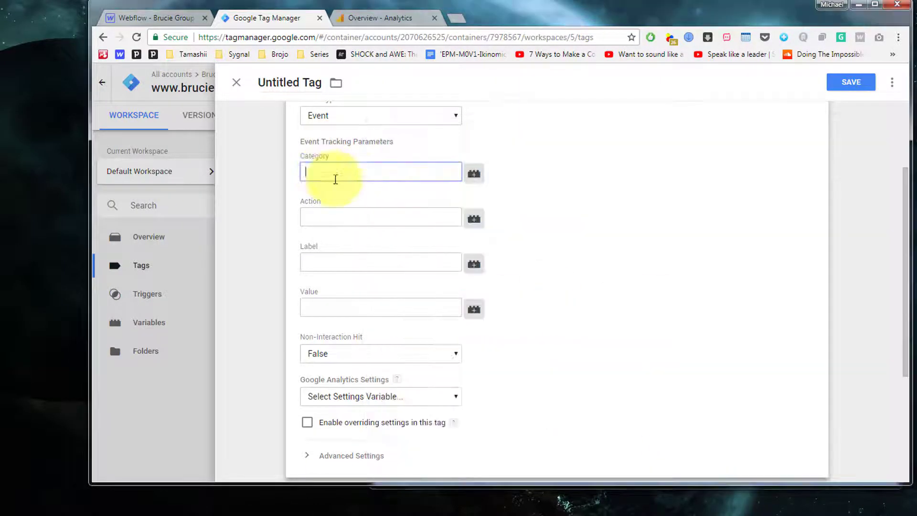
key(ctrl+v)
Copy Submit from the contact form row of the Word table into the tag's event Action
key(alt+Tab)
double_click(661, 373)
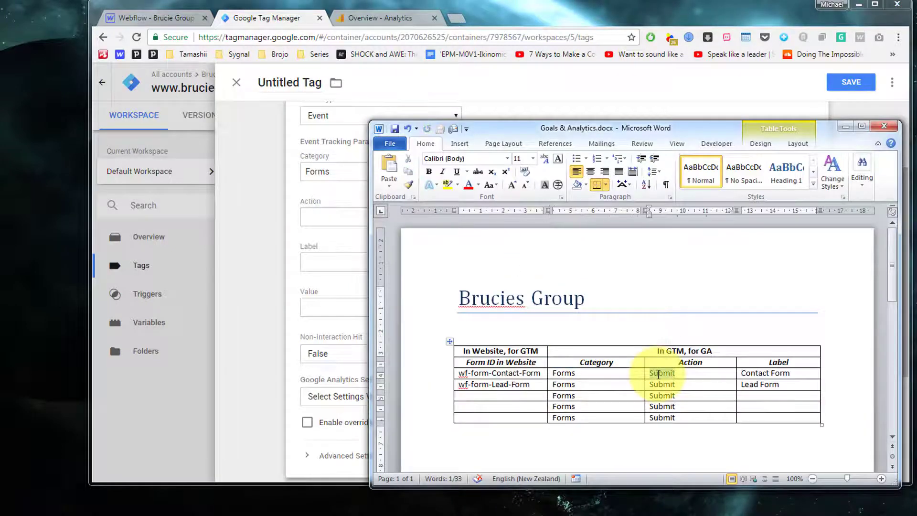
key(ctrl+c)
click(323, 214)
key(ctrl+v)
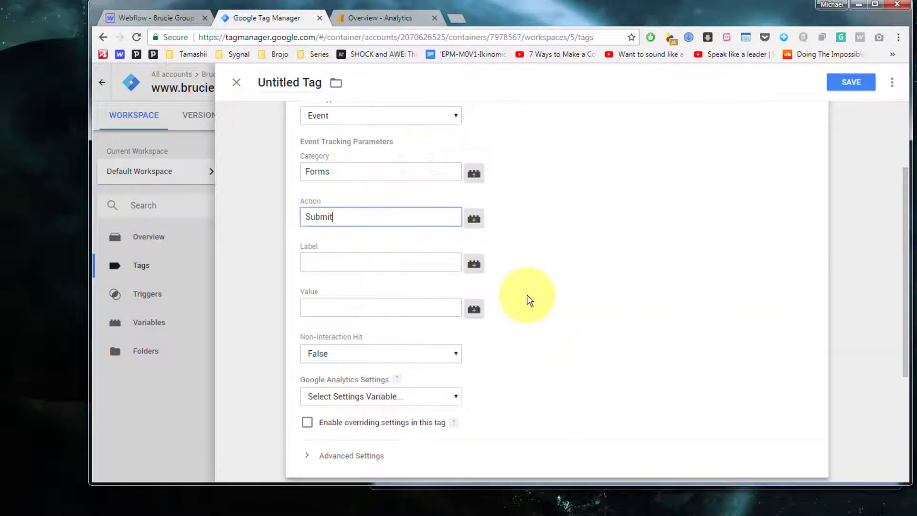
Copy Contact Form from the Word table's Label column into the tag's event Label
key(alt+Tab)
drag(742, 373, 778, 378)
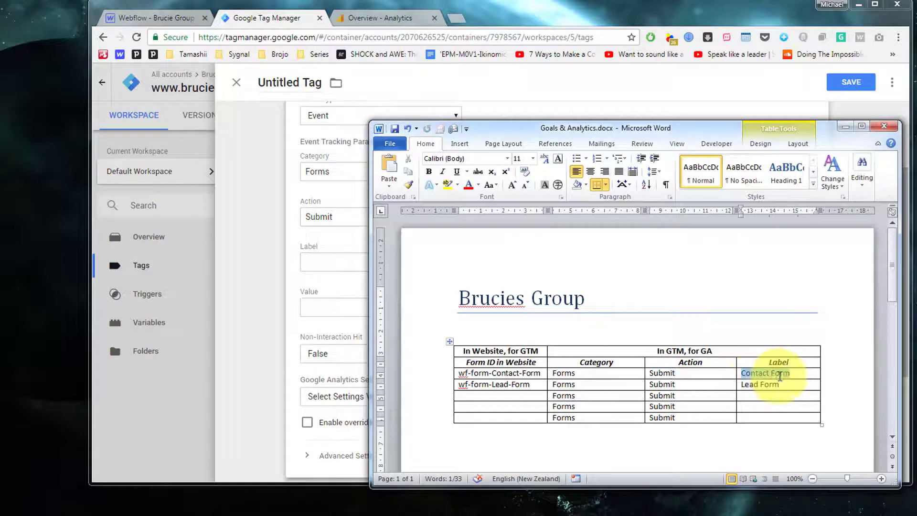
key(ctrl+c)
click(320, 265)
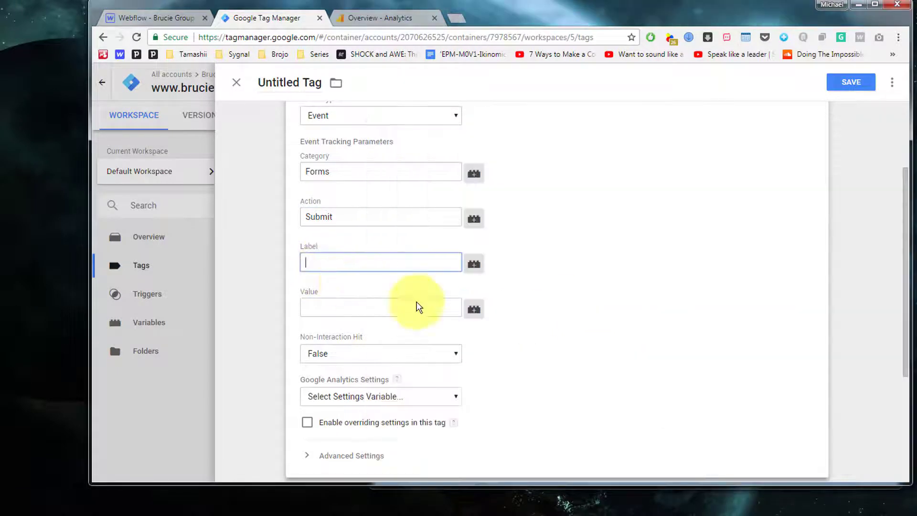
key(ctrl+v)
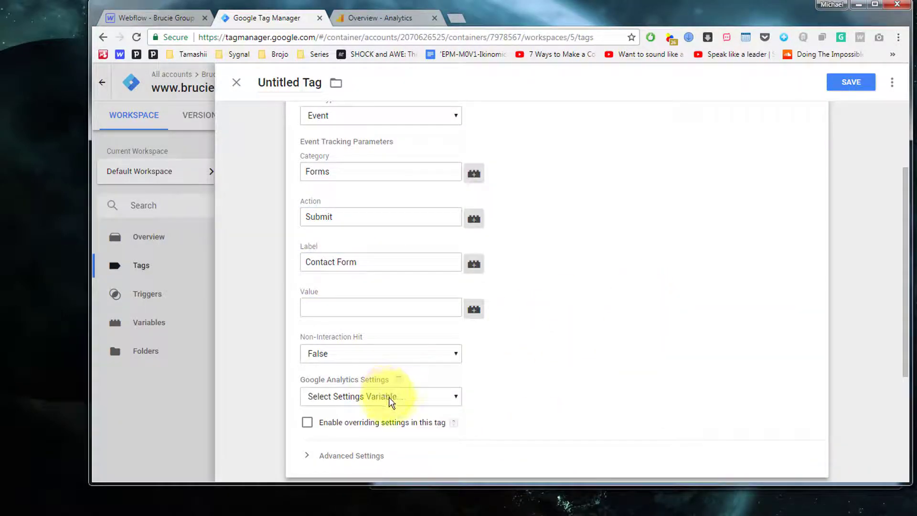
Set the tag's Google Analytics Settings to the {{Google Analytics Settings}} variable
click(388, 397)
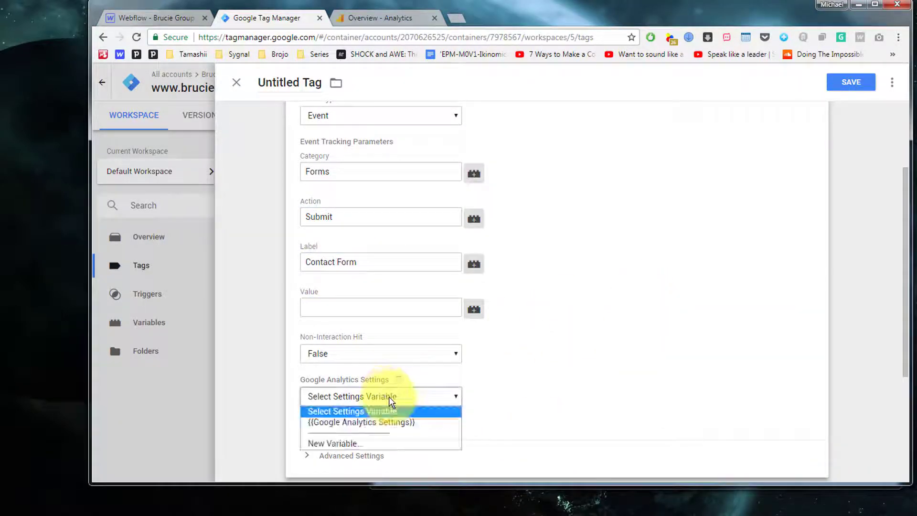
click(353, 422)
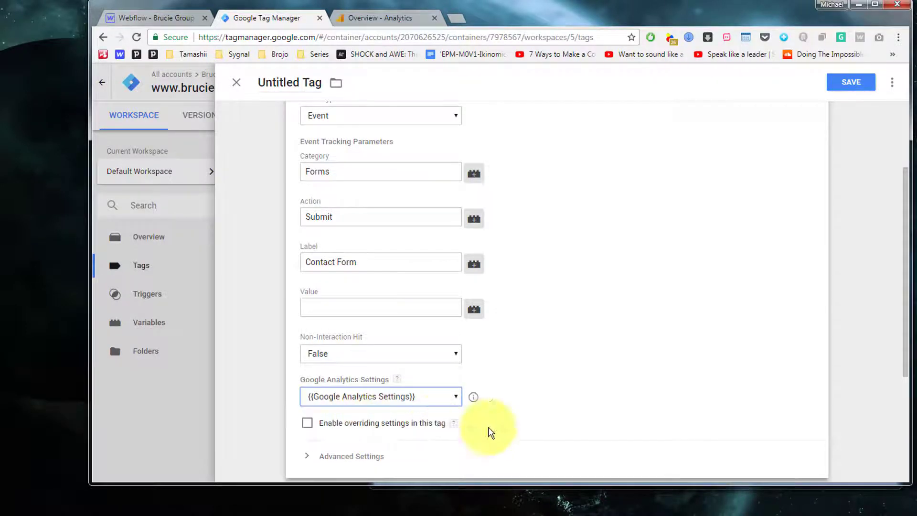
key(shift+Tab)
Assign the Form Submission - Contact trigger as the tag's firing trigger
scroll(558, 322, down, 4)
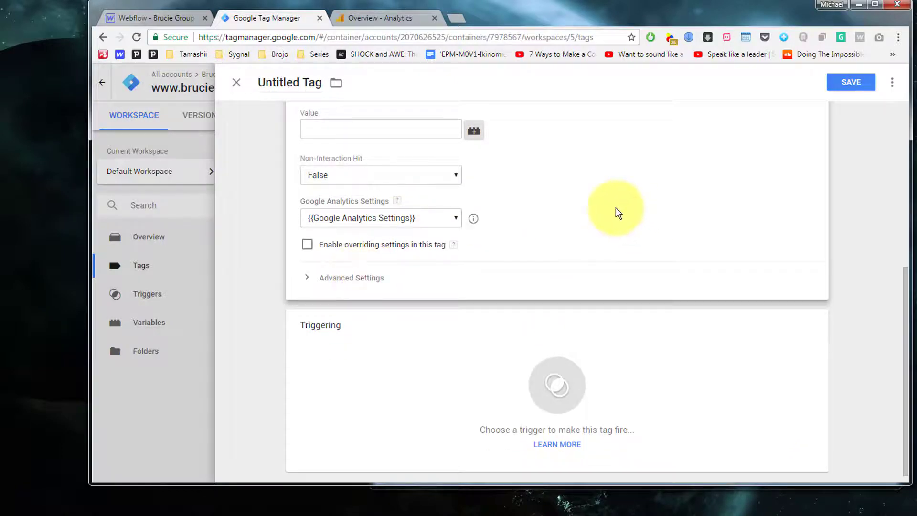
scroll(615, 208, up, 4)
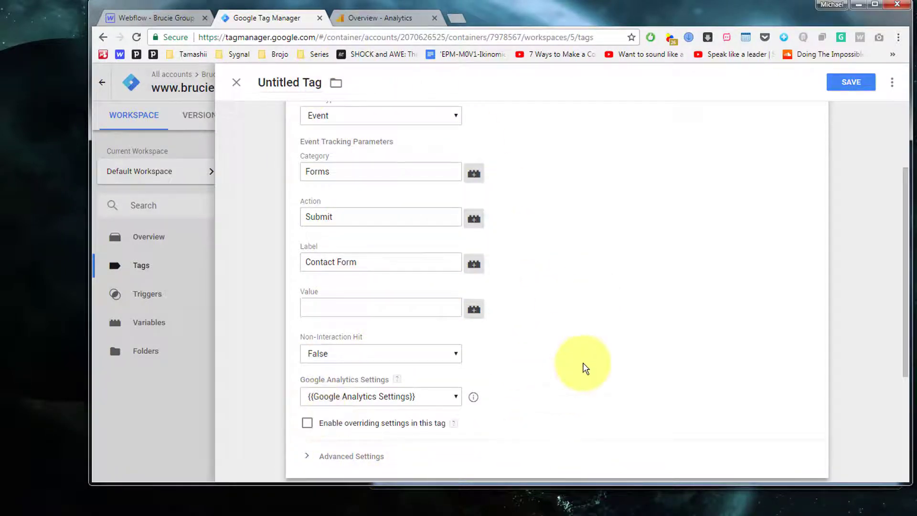
scroll(580, 370, down, 4)
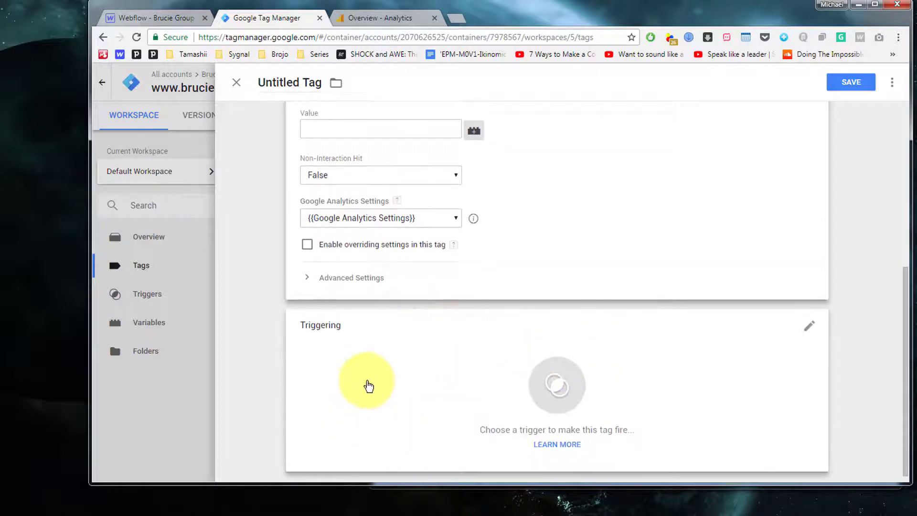
click(439, 366)
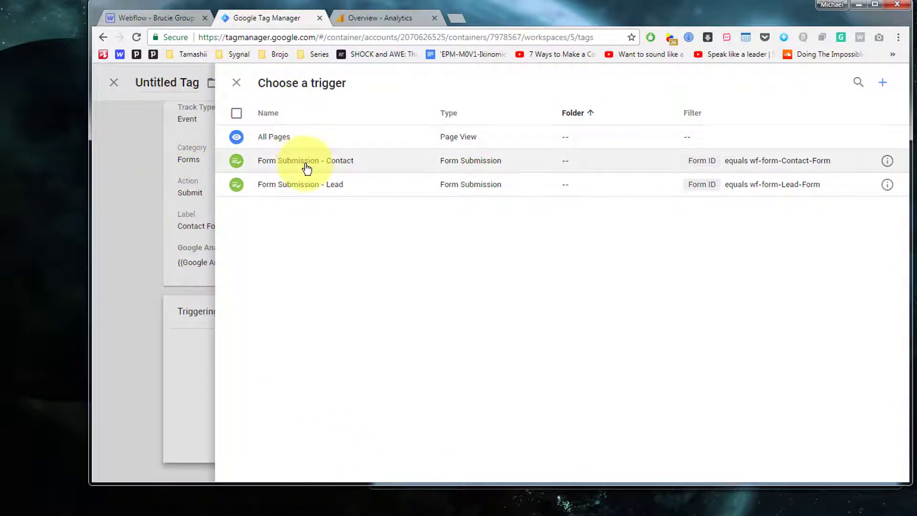
click(308, 163)
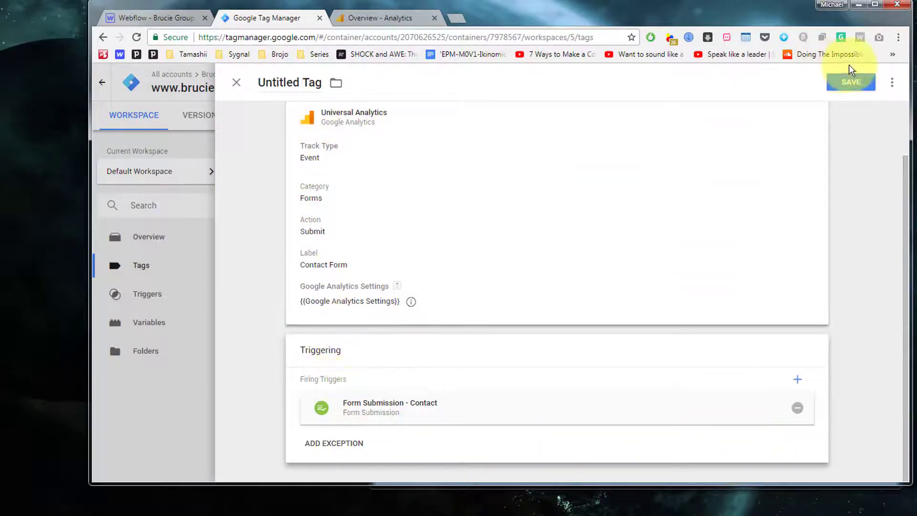
Save the contact form event tag under the name Contact Form, using the label text copied from the Word table
click(852, 82)
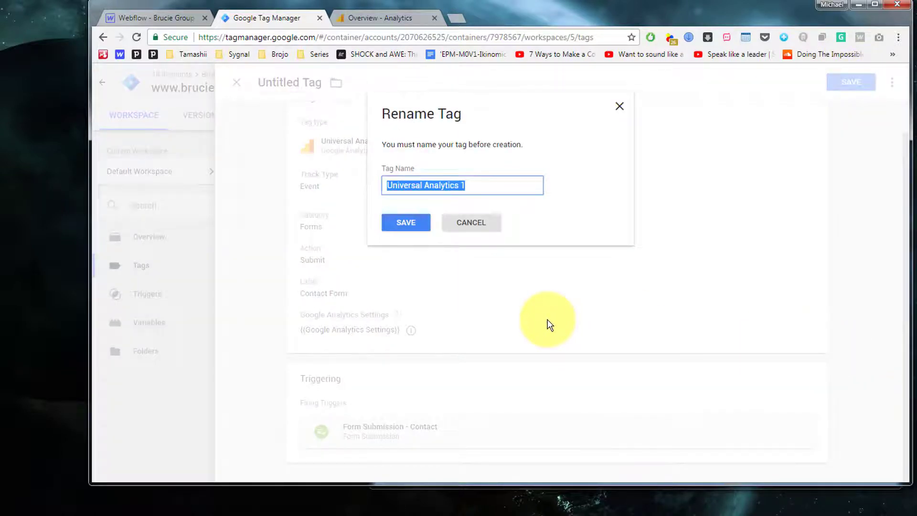
text(Fo)
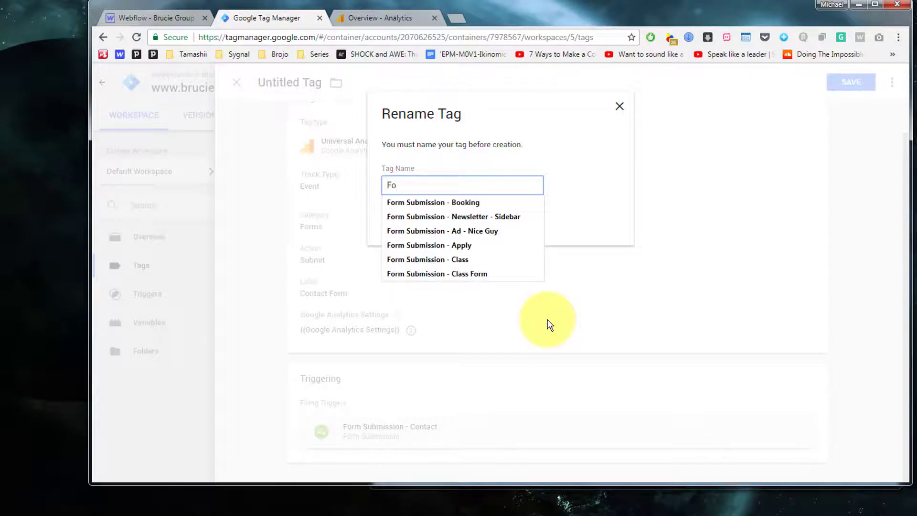
key(Down)
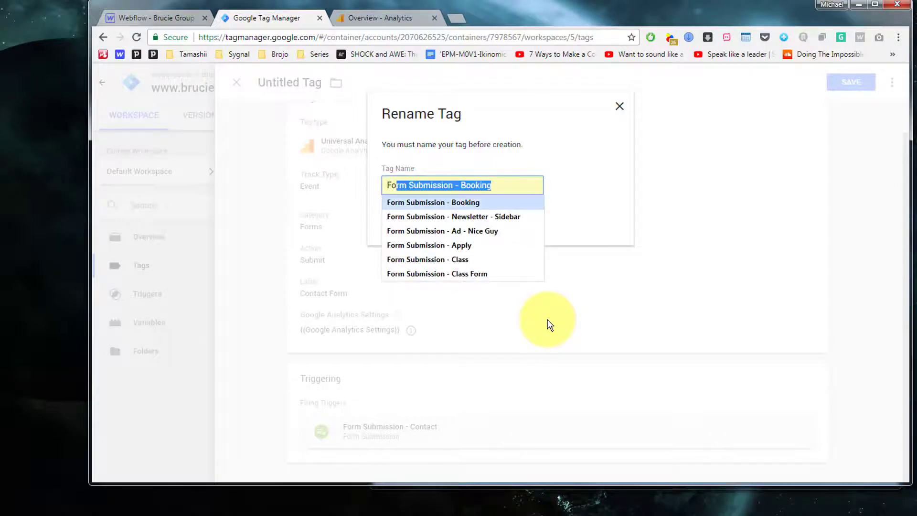
key(Return)
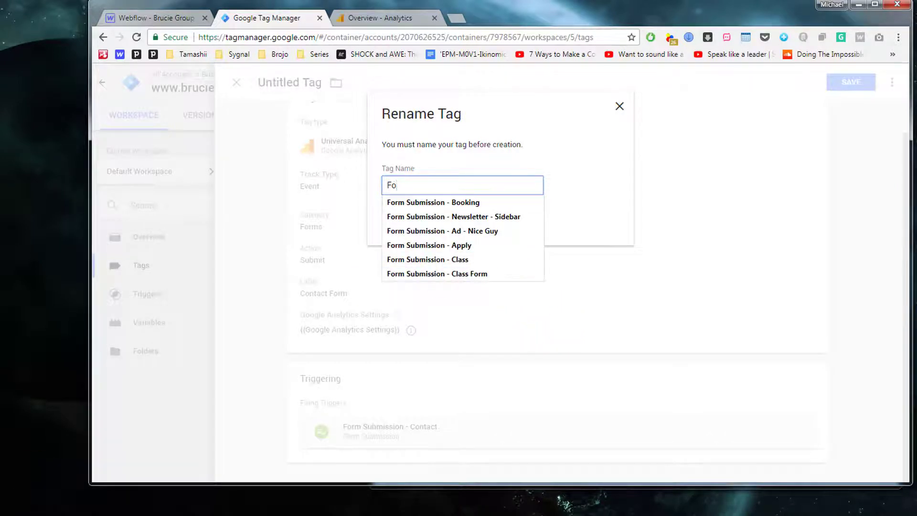
key(alt+Tab)
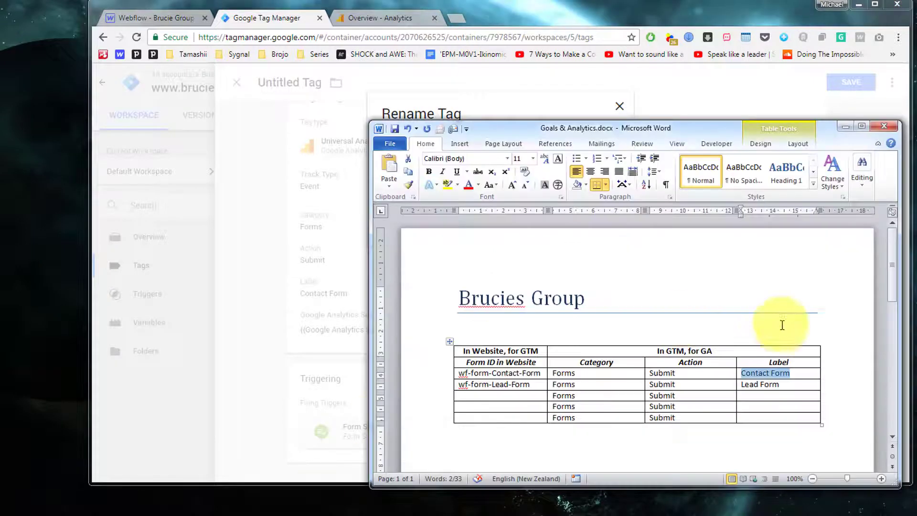
click(655, 7)
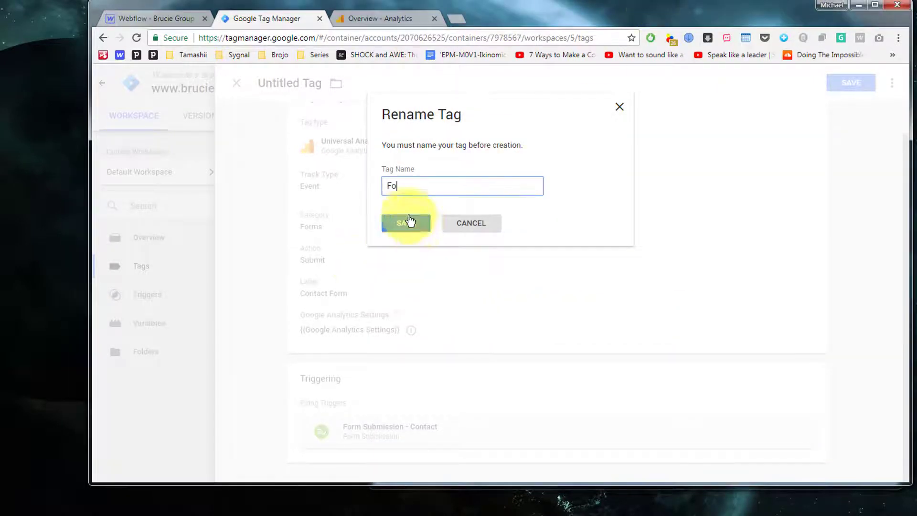
drag(418, 186, 362, 186)
key(ctrl+v)
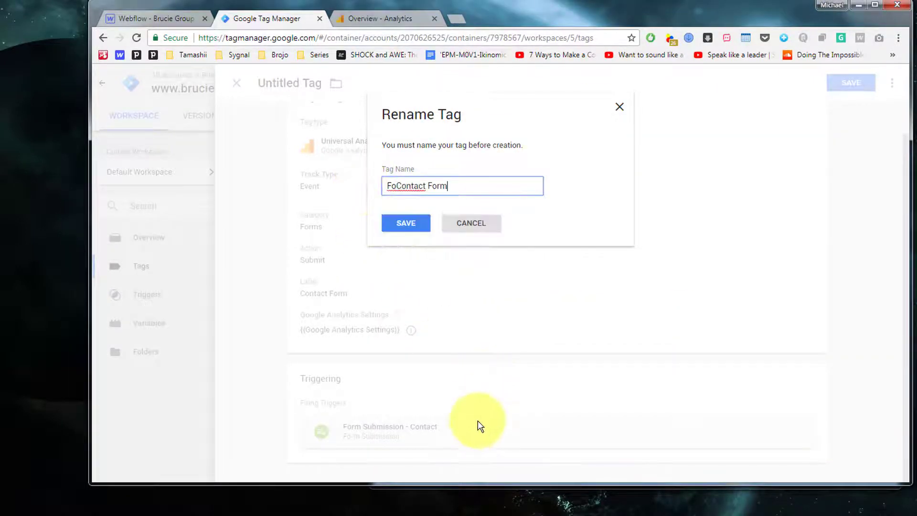
key(Delete)
key(Delete)
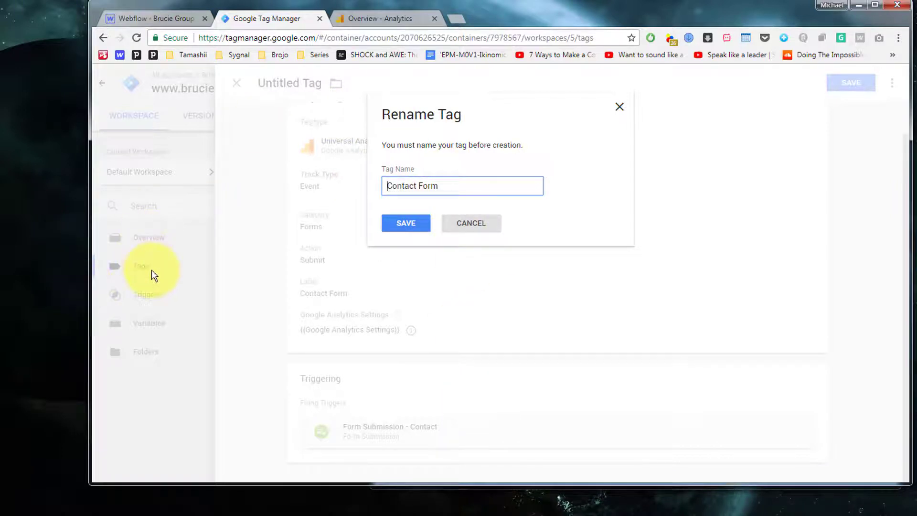
click(404, 229)
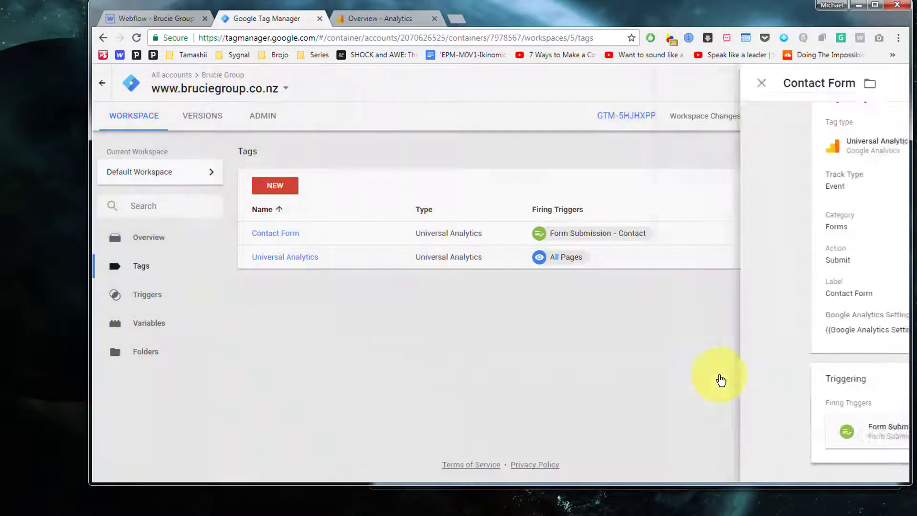
Create a new Universal Analytics tag with its track type set to Event
click(287, 187)
click(360, 176)
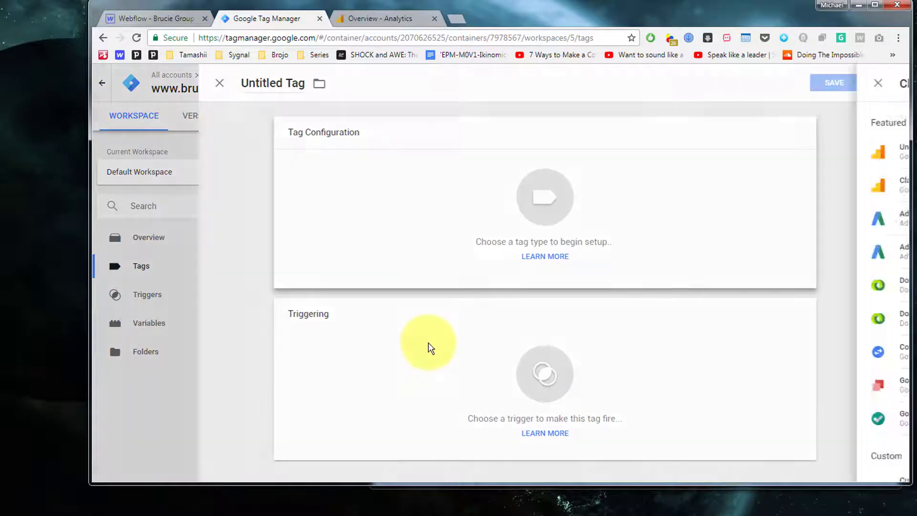
click(594, 152)
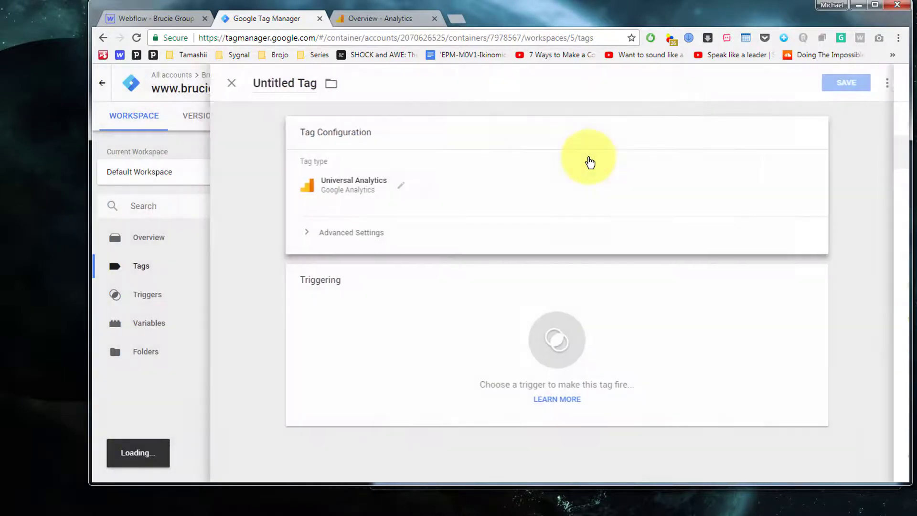
click(343, 243)
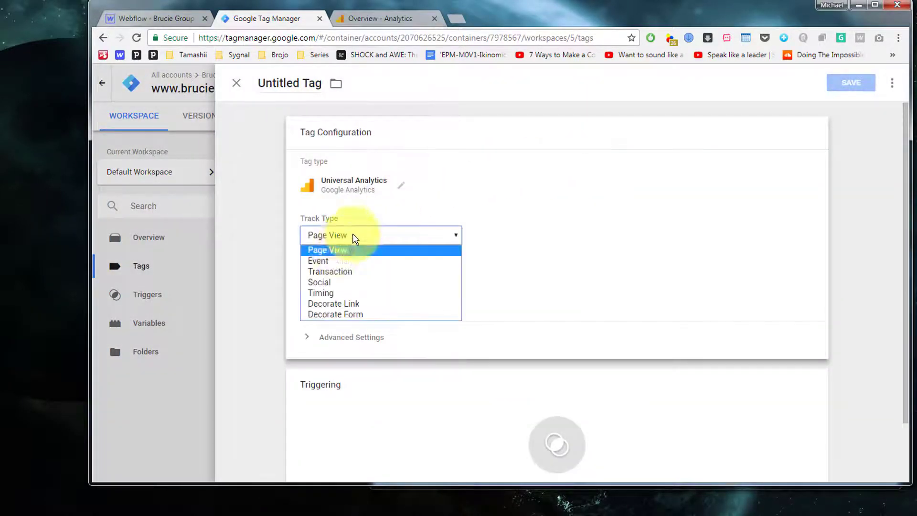
click(325, 262)
Set the new tag's event Category to Forms and its Action to Submit
click(340, 291)
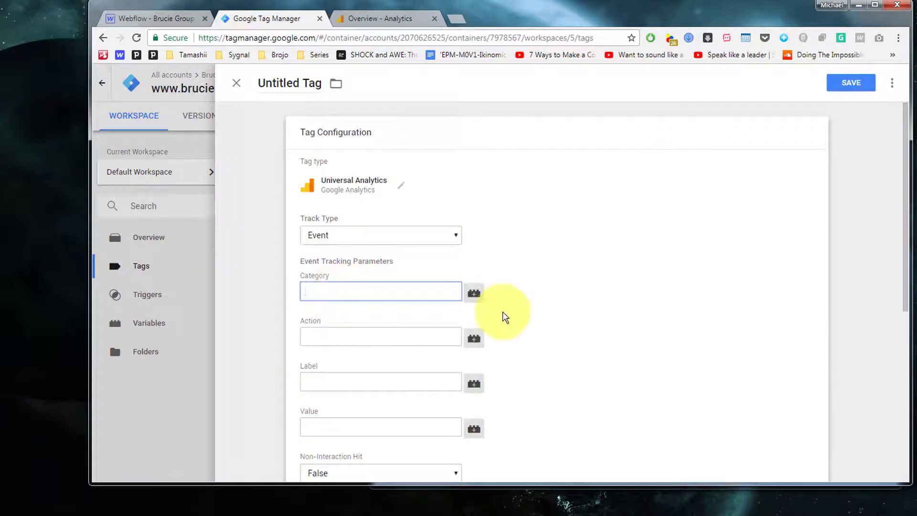
text(Forms)
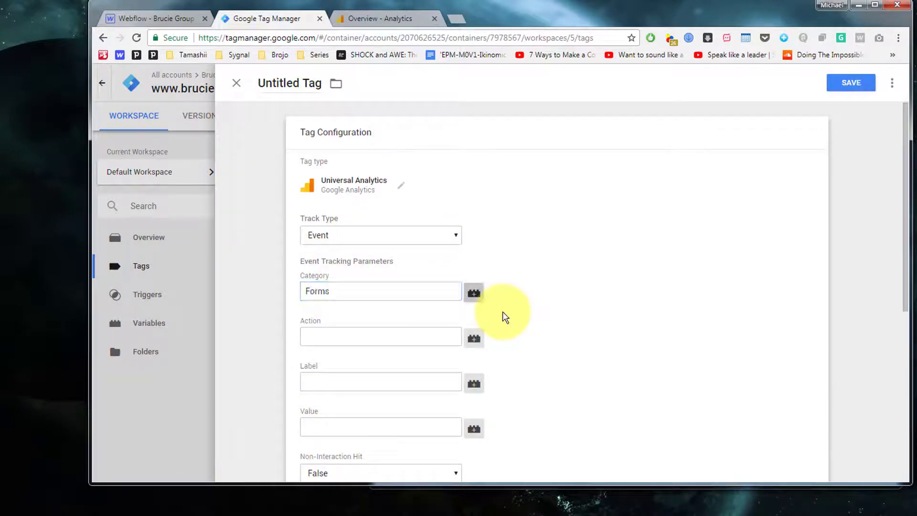
key(Tab)
text(Submit)
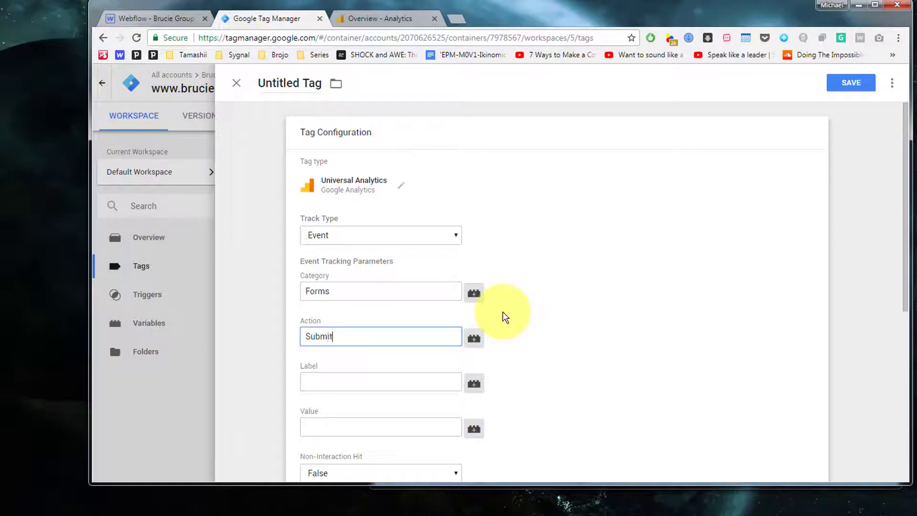
Copy Lead Form from the Label column of the Word table into the new tag's event Label, keeping the unsaved tag open
key(Tab)
key(Tab)
key(alt+Tab)
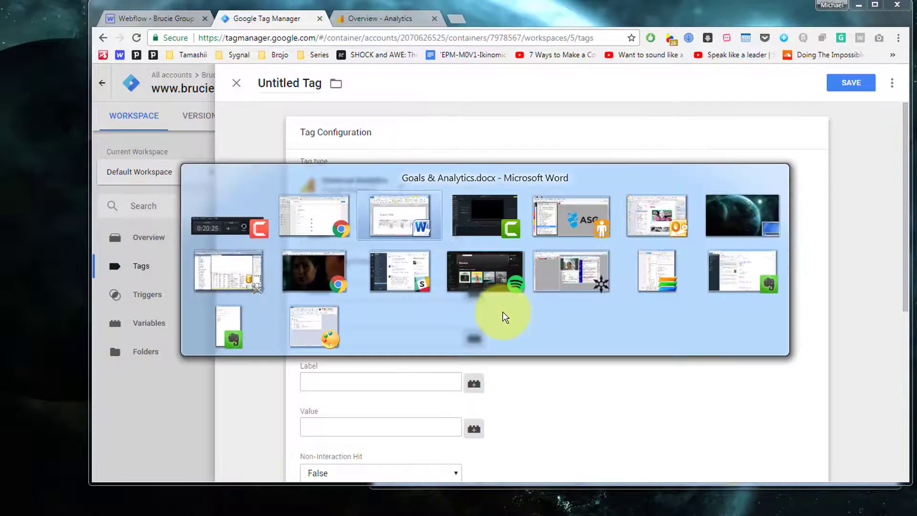
key(Tab)
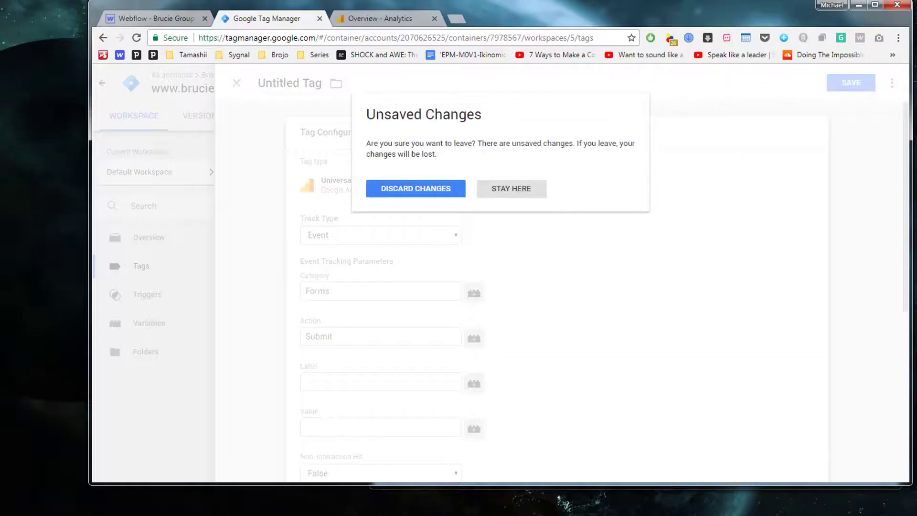
key(alt+Tab)
click(748, 384)
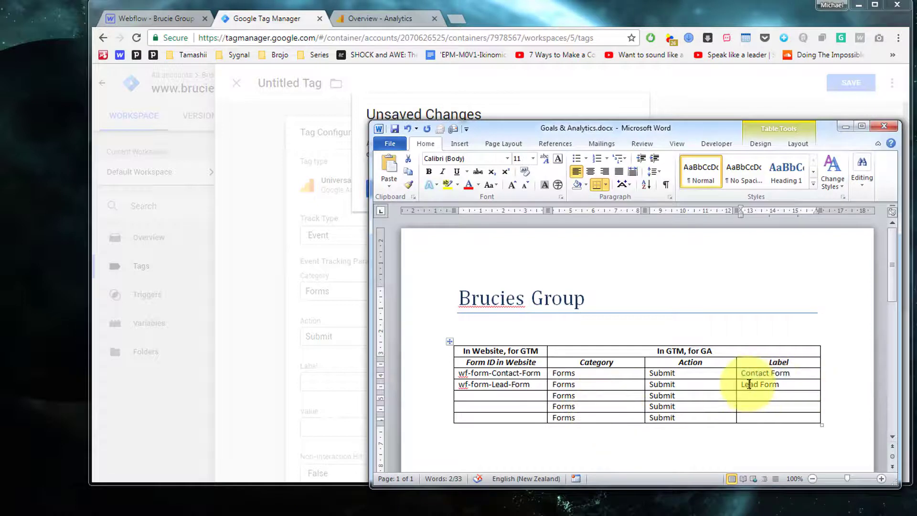
drag(748, 384, 775, 388)
key(ctrl+c)
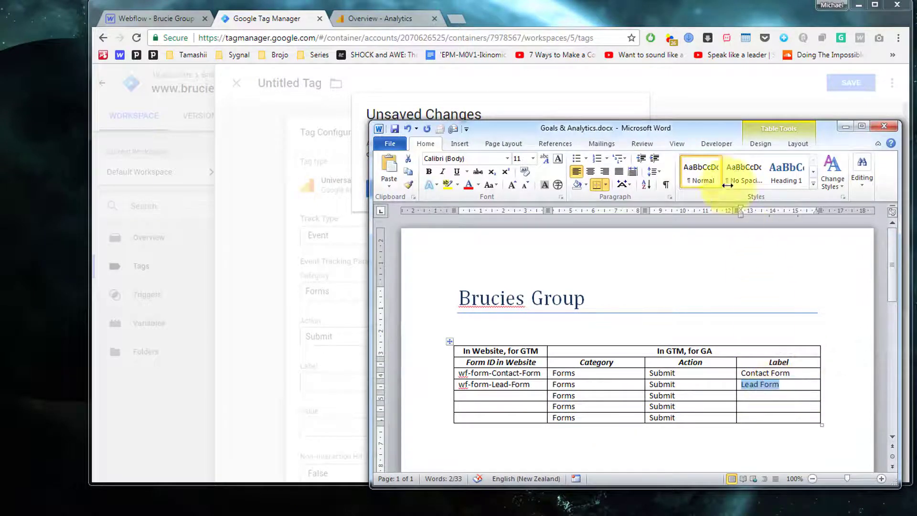
key(alt+Tab)
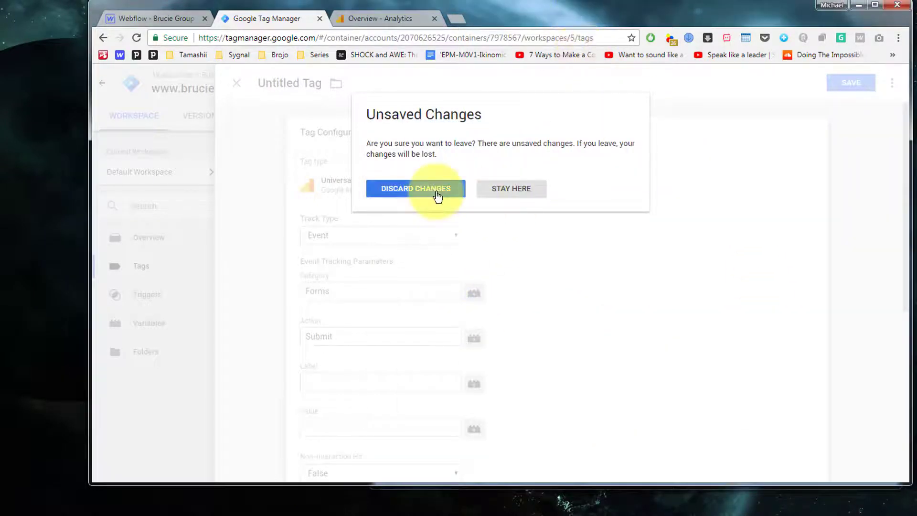
click(501, 190)
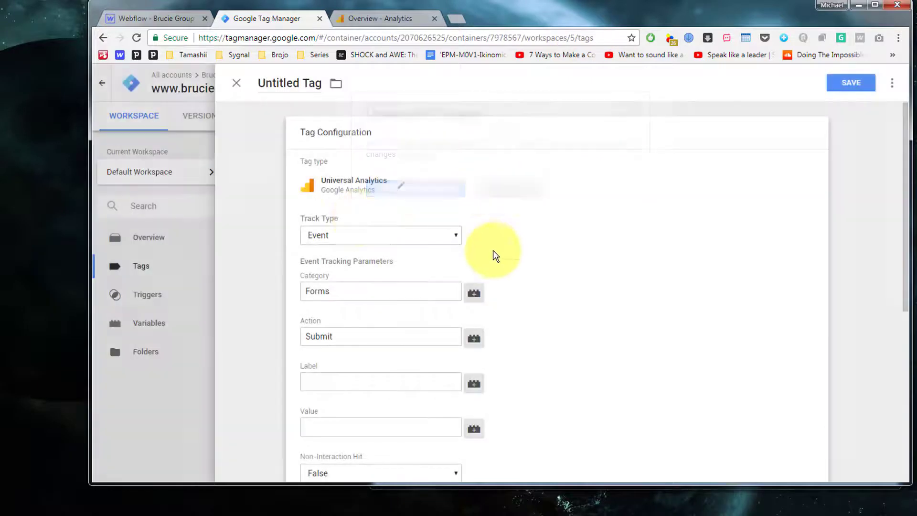
click(339, 374)
key(ctrl+v)
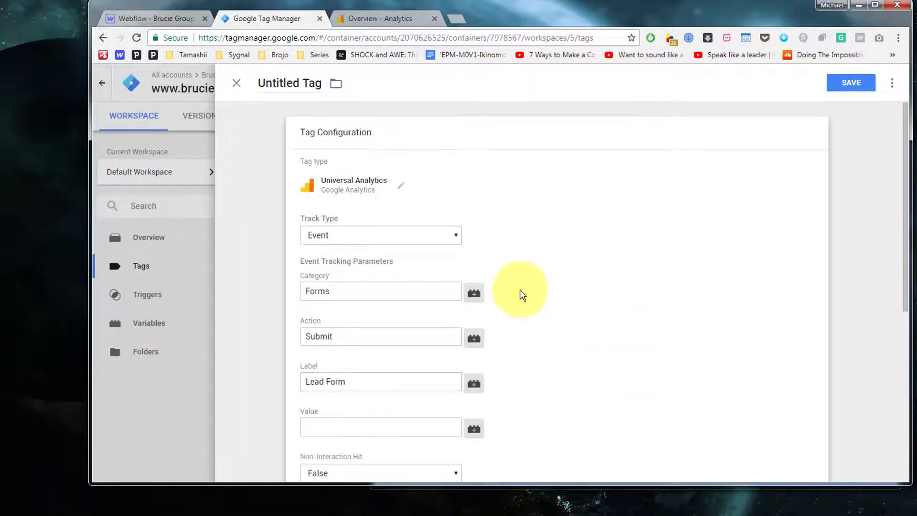
Set the lead form tag's Google Analytics Settings to the {{Google Analytics Settings}} variable
scroll(495, 384, down, 5)
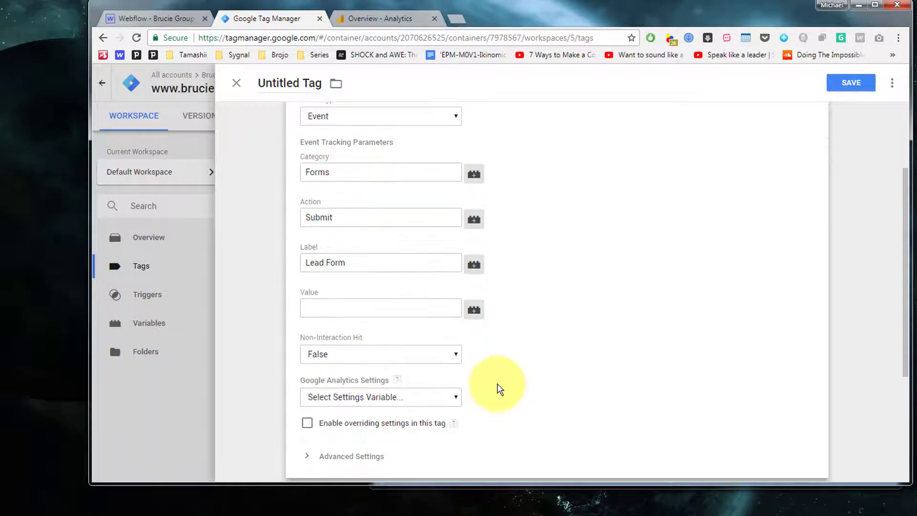
click(351, 278)
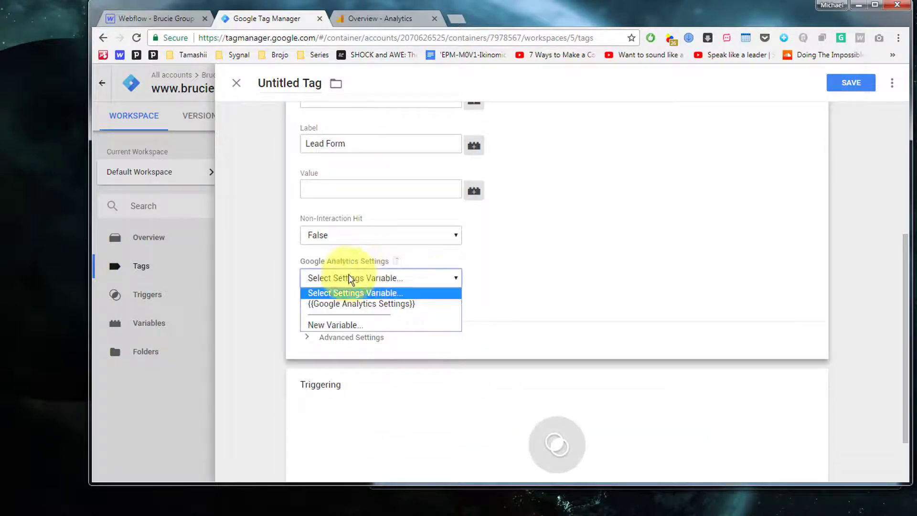
click(336, 305)
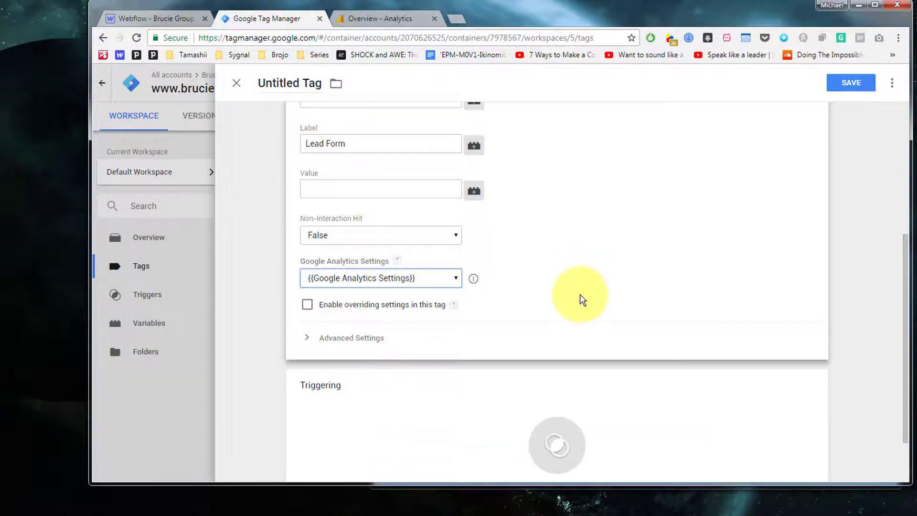
Assign the Form Submission - Lead trigger as the lead form tag's firing trigger
scroll(579, 294, down, 2)
click(413, 383)
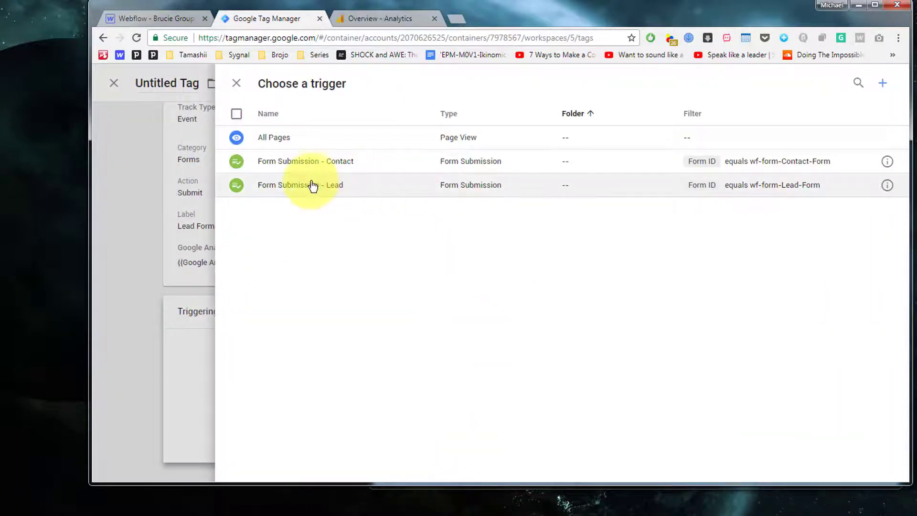
click(312, 185)
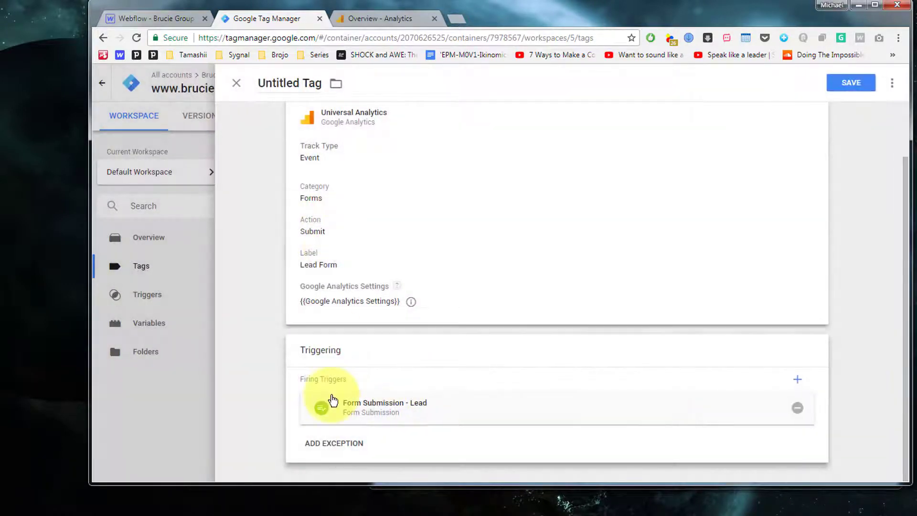
Save the lead form event tag under the name Lead Form
click(846, 82)
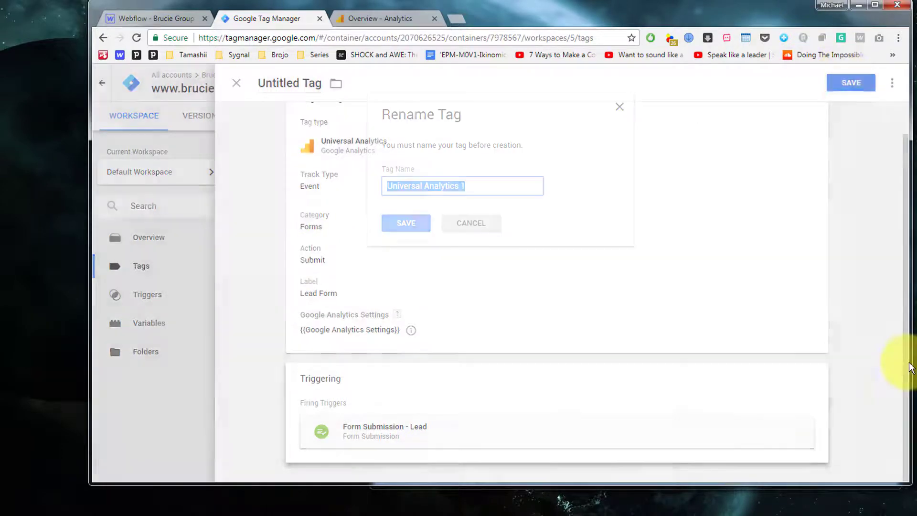
text(Lead Form)
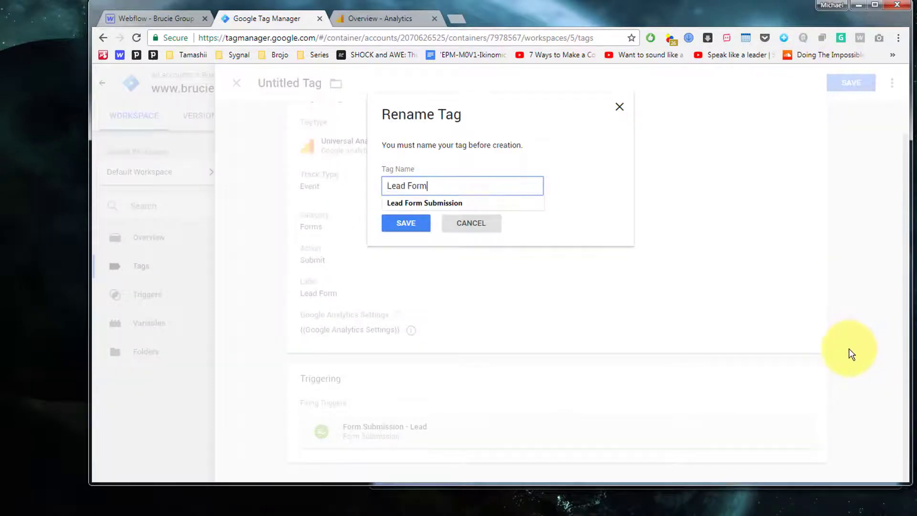
click(406, 223)
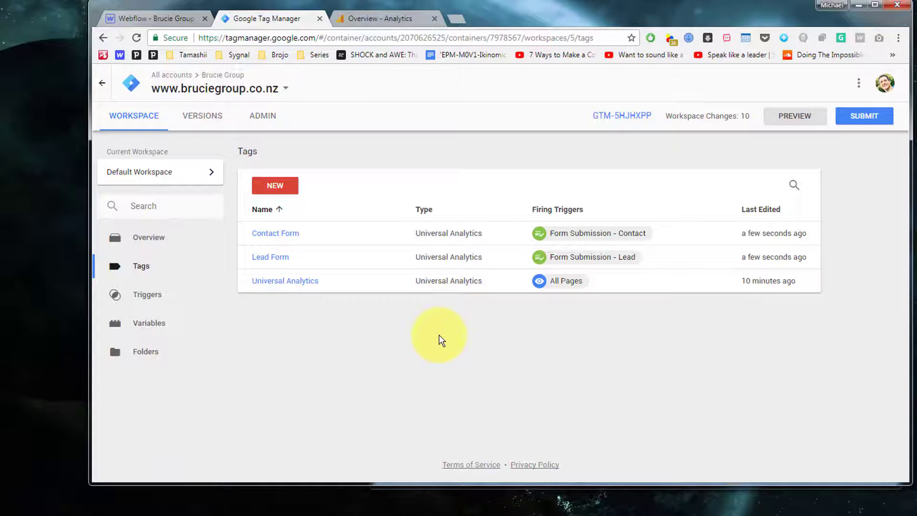
Switch to Google Analytics, search the accounts for brucie, and open the Brucie Group Website's All Web Site Data view
click(393, 18)
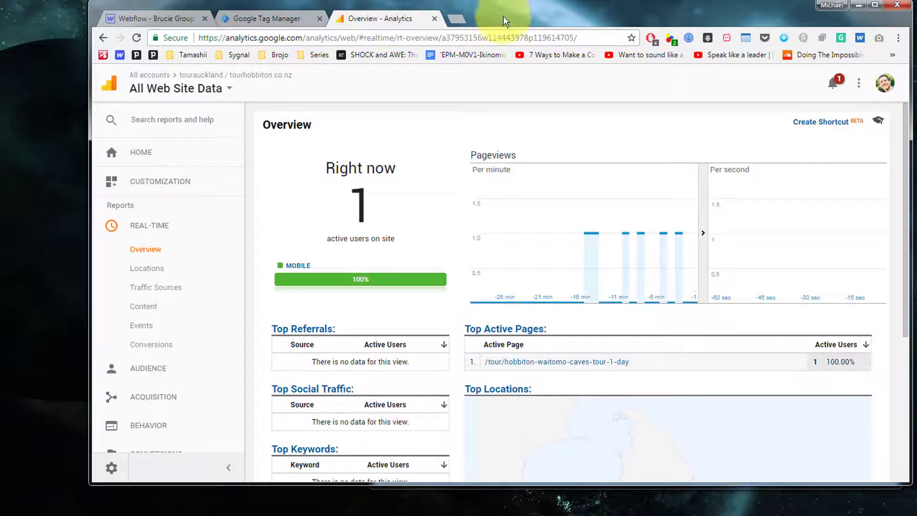
click(175, 90)
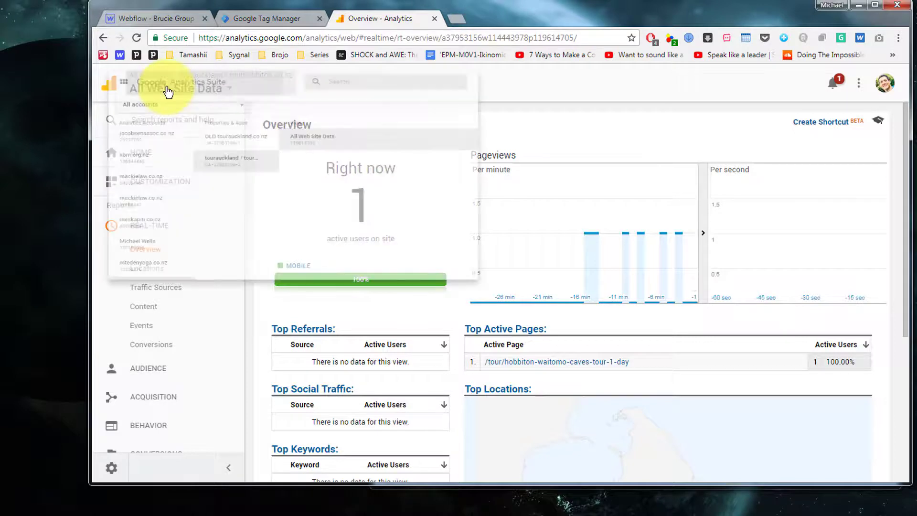
click(434, 83)
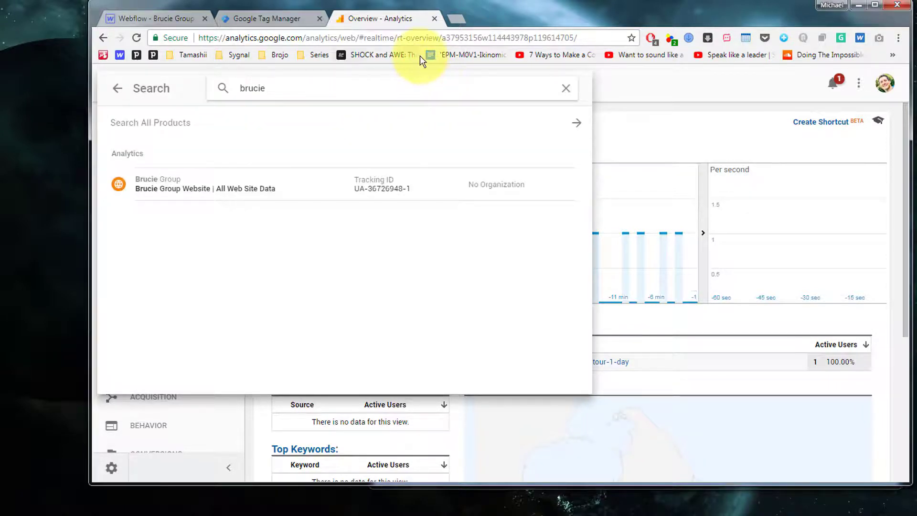
click(262, 187)
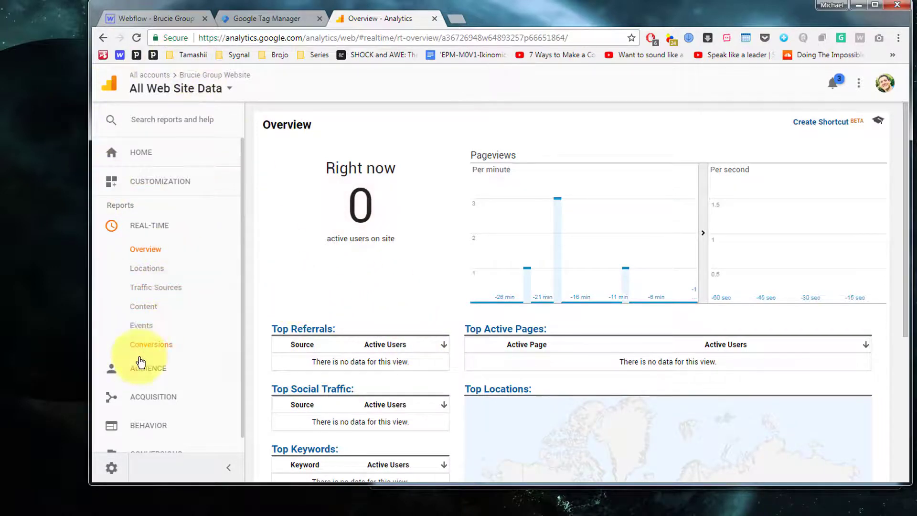
scroll(181, 341, down, 1)
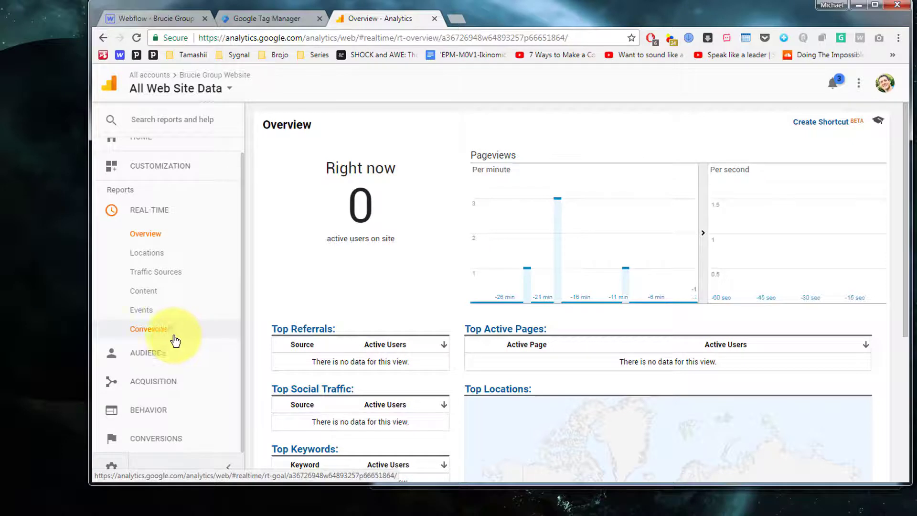
Open the Brucie Group Website property's product linking settings and start adding a Search Console site
click(113, 467)
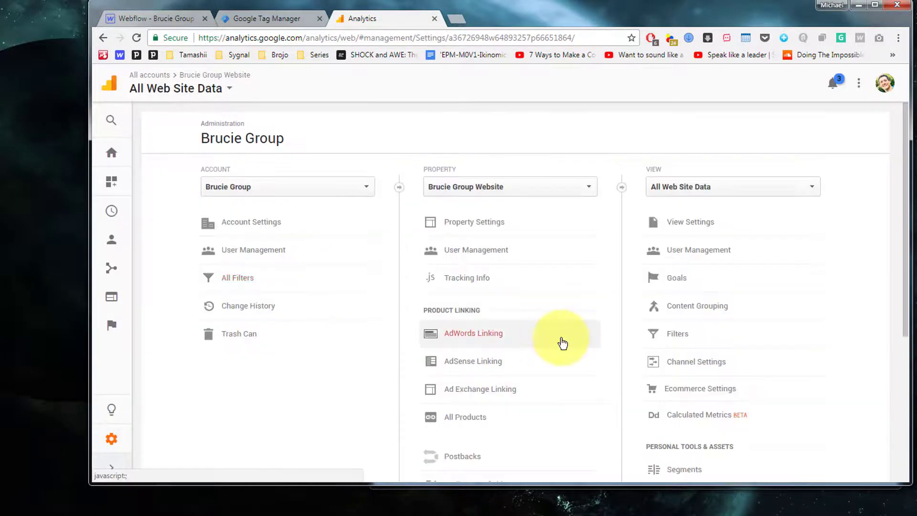
scroll(542, 362, down, 3)
click(469, 298)
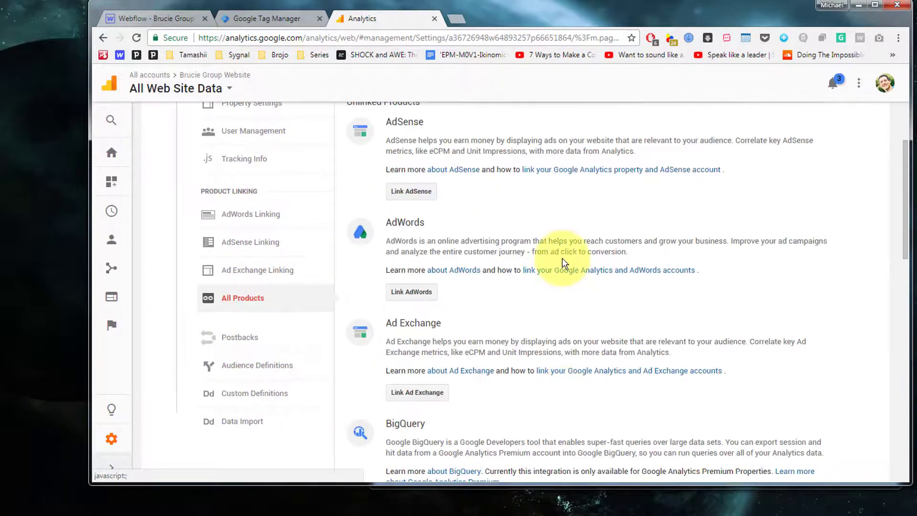
scroll(526, 307, down, 10)
scroll(533, 313, down, 3)
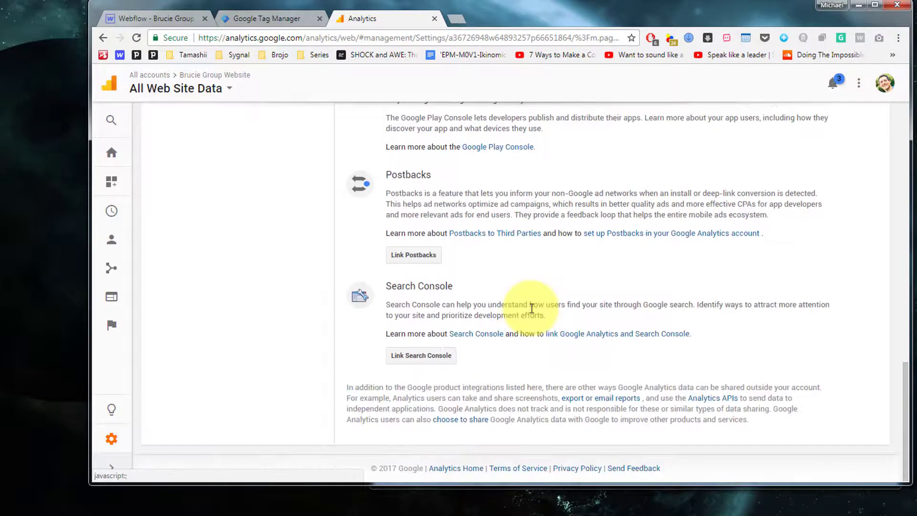
click(418, 358)
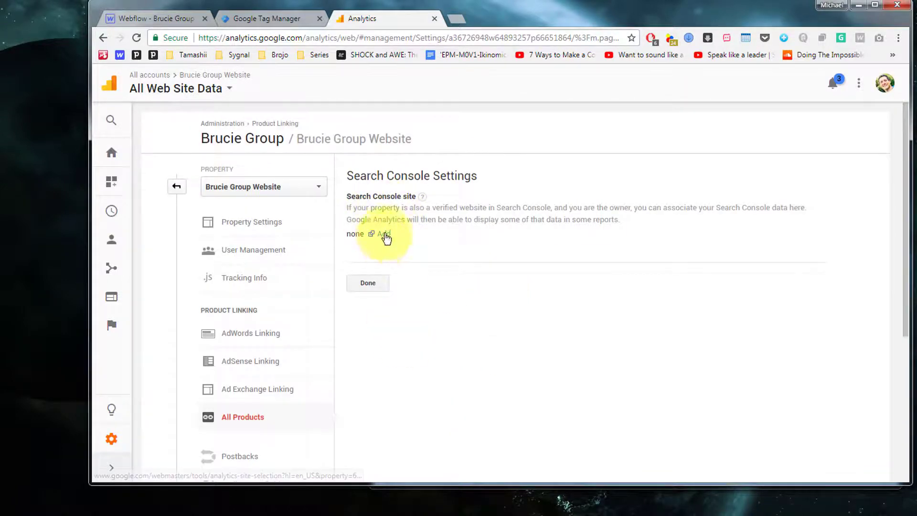
click(382, 234)
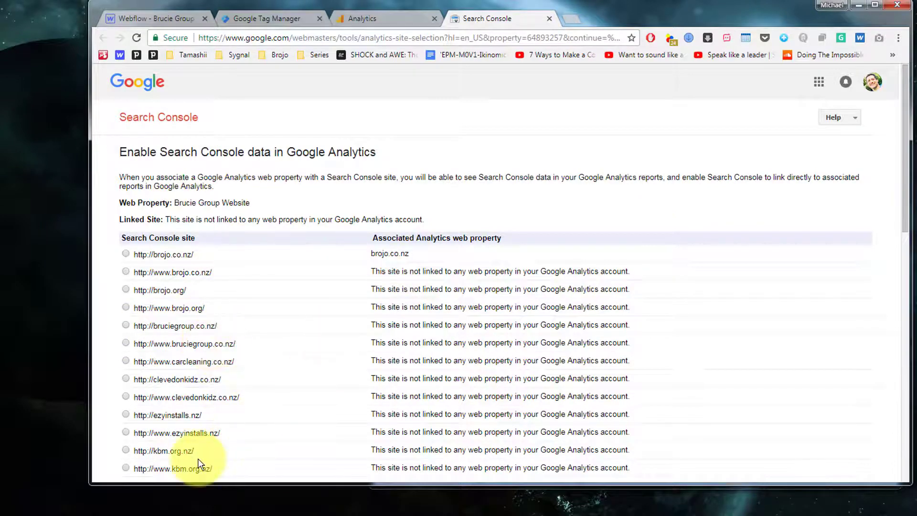
scroll(681, 329, down, 6)
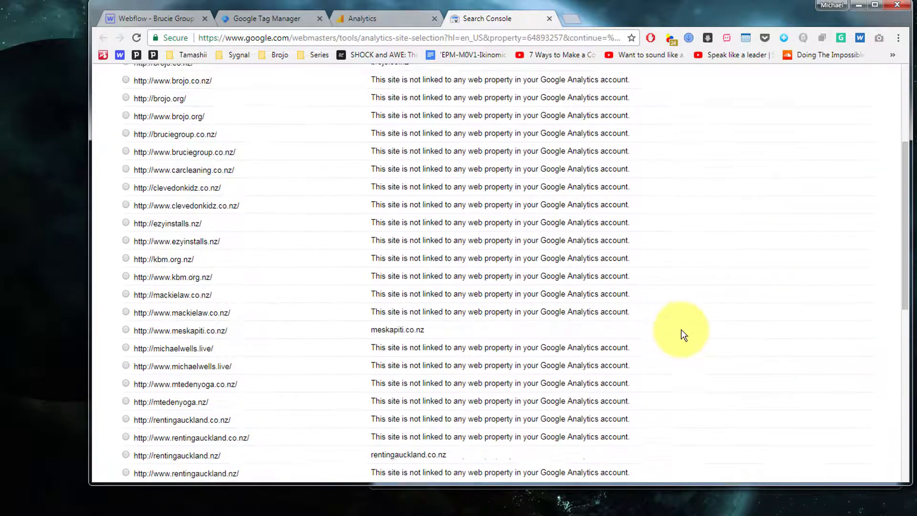
scroll(681, 331, down, 6)
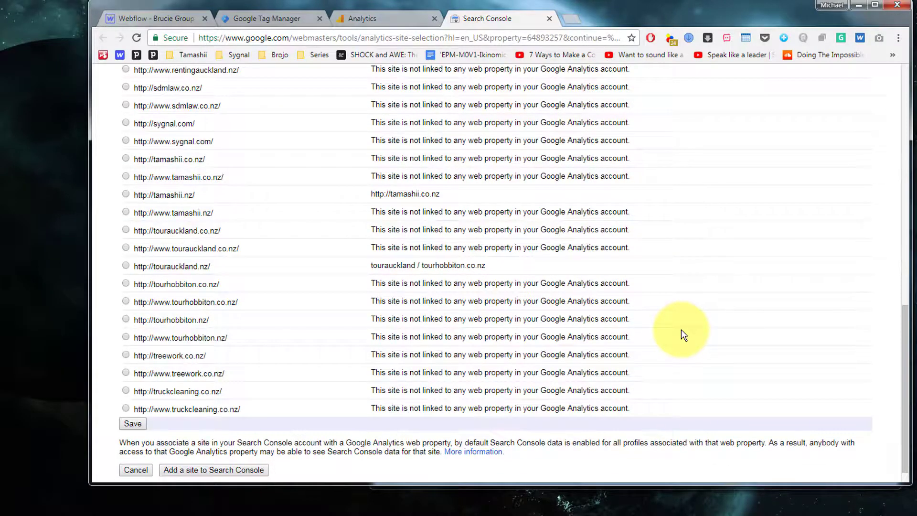
scroll(681, 328, up, 12)
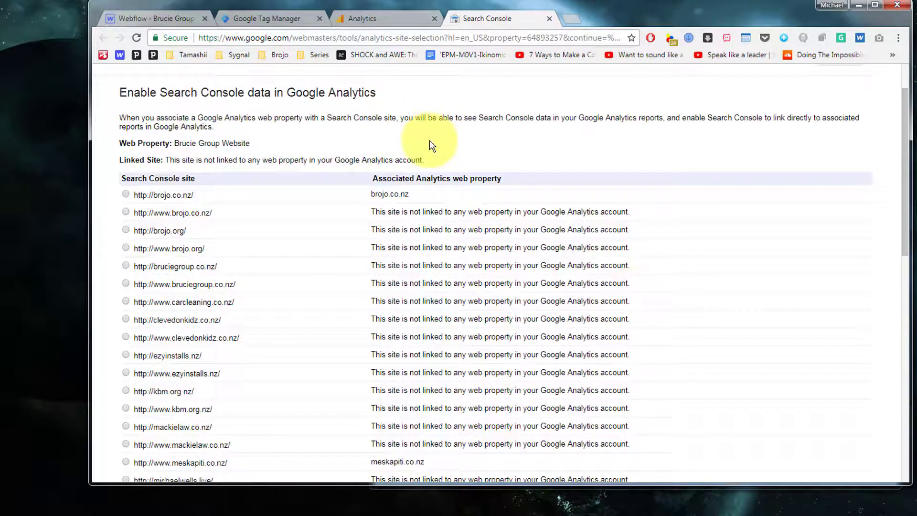
key(ctrl+f)
text(bruc)
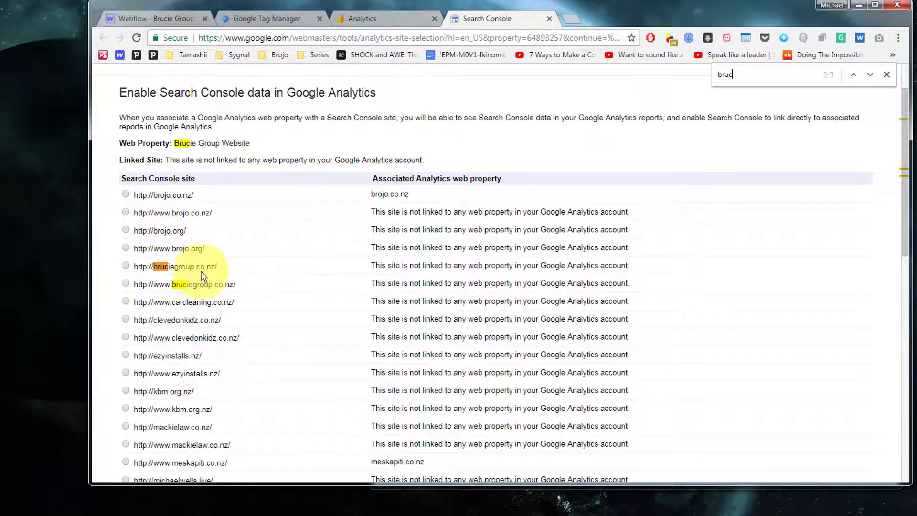
click(125, 266)
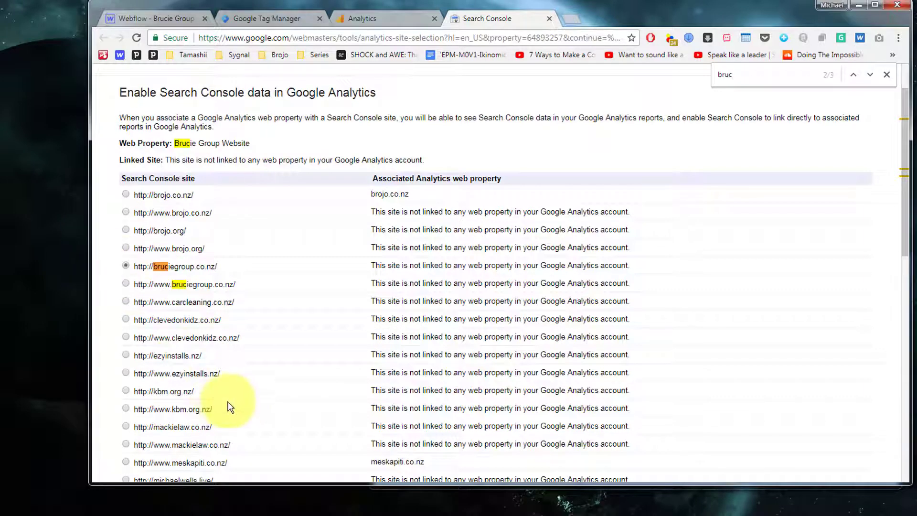
Load bruciegroup.co.nz in a new browser tab to check which address the site uses, and close the tab
click(573, 18)
text(bruciegroup.co.nz)
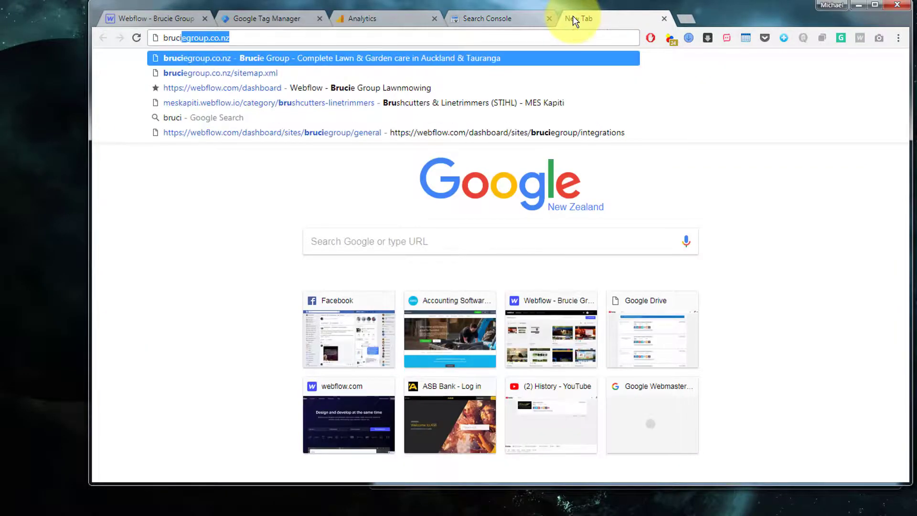
key(Return)
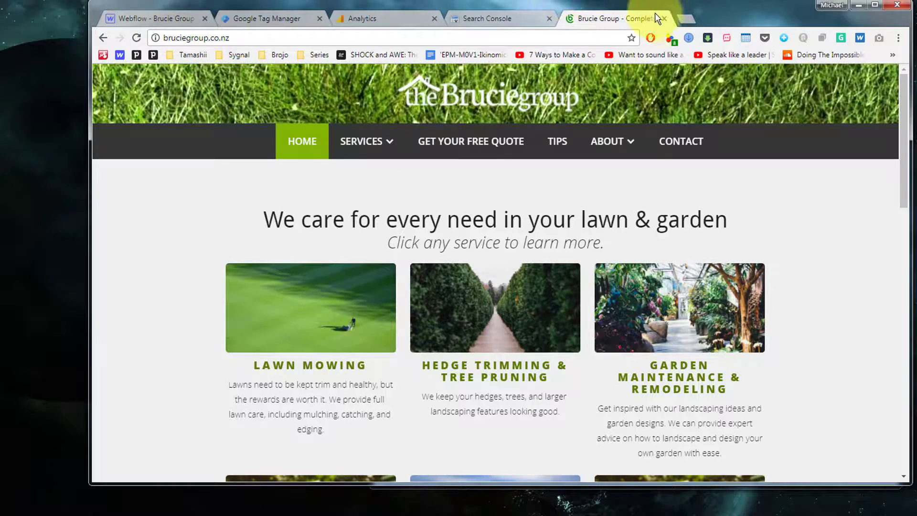
click(666, 18)
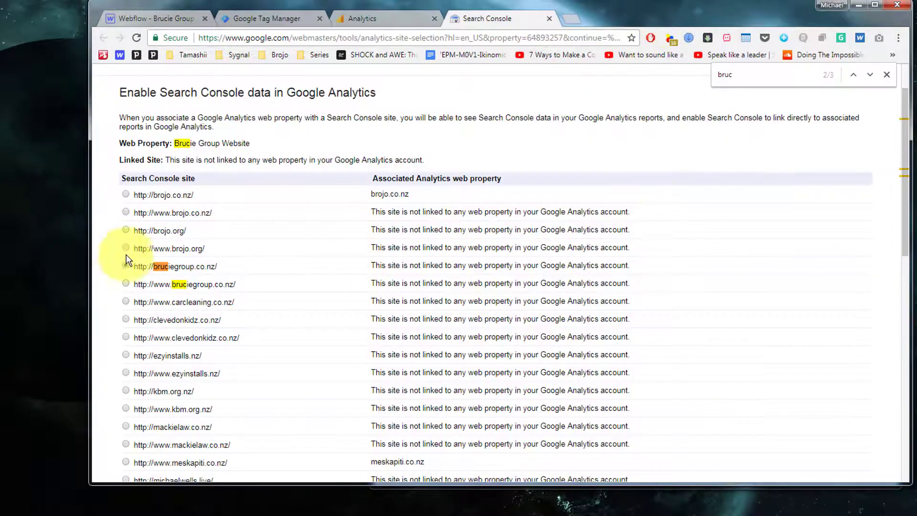
Save and confirm the Search Console site association, return to Google Analytics, and finish the Search Console settings
scroll(711, 291, down, 15)
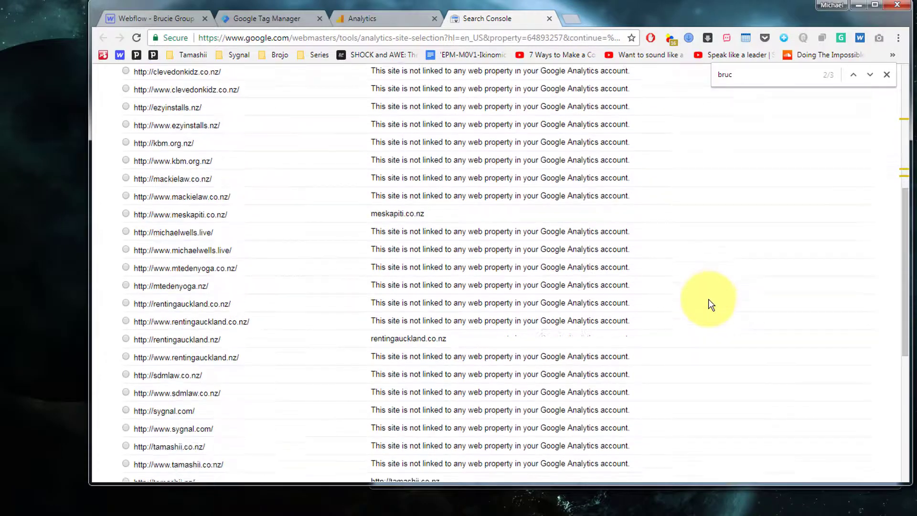
scroll(706, 299, down, 1)
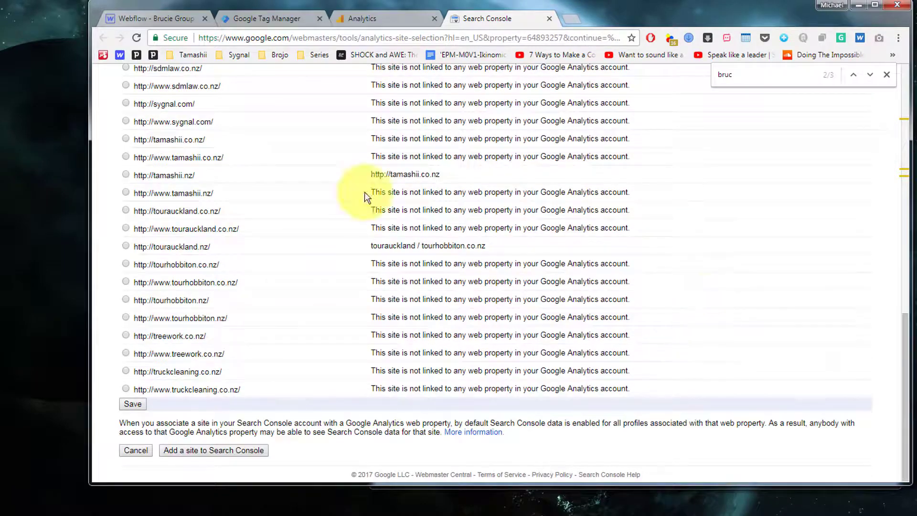
click(132, 404)
click(321, 301)
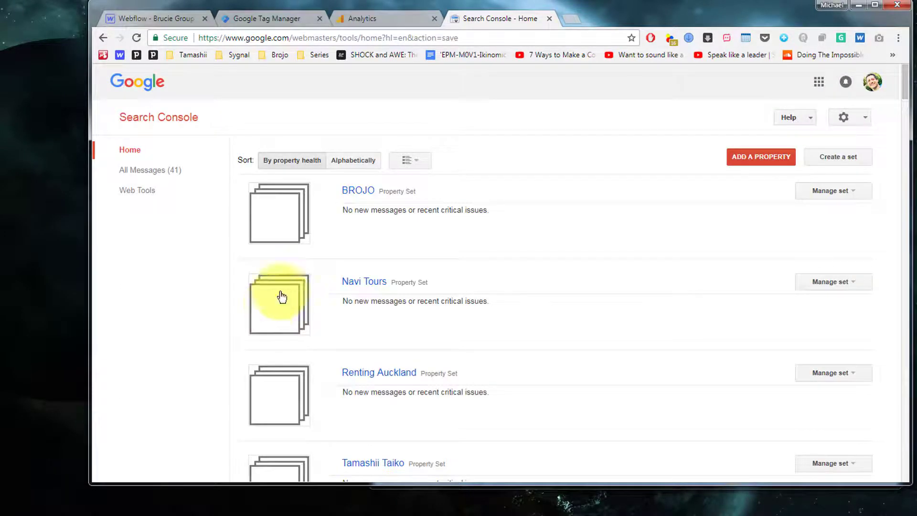
click(351, 14)
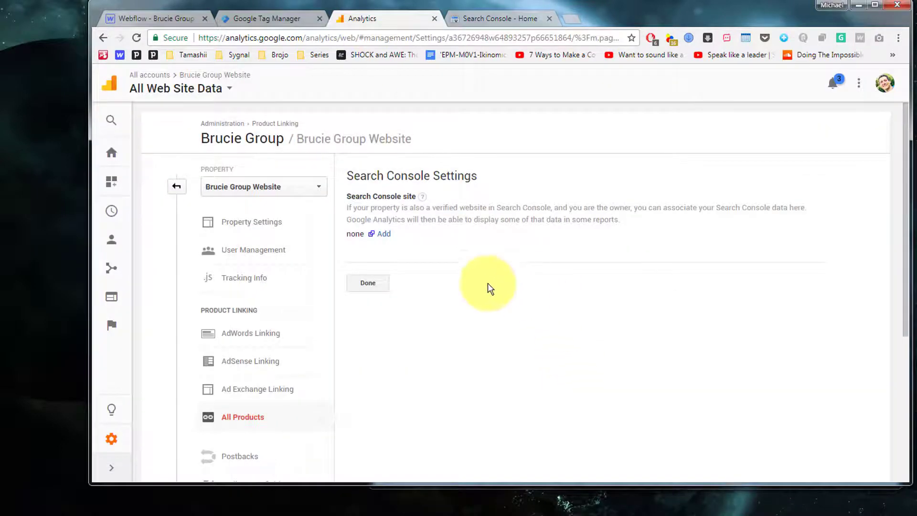
click(368, 284)
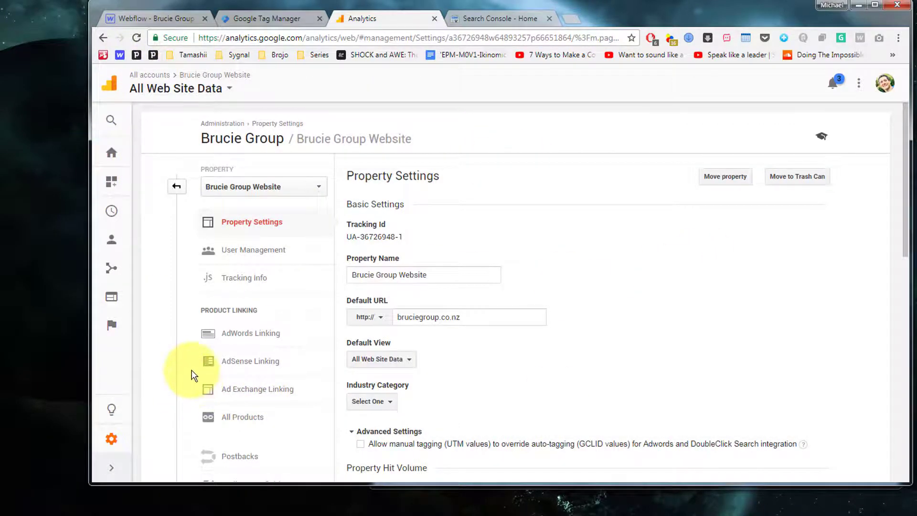
scroll(191, 372, down, 7)
scroll(191, 368, up, 5)
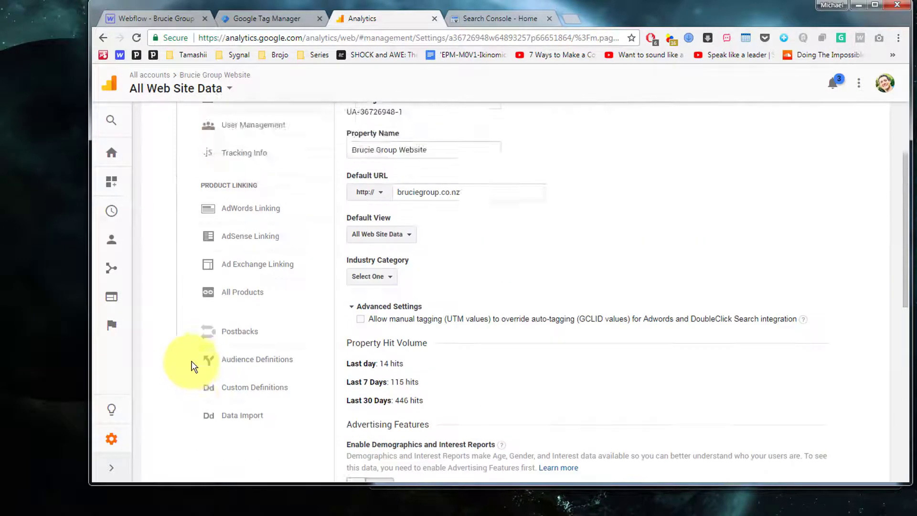
scroll(191, 365, down, 1)
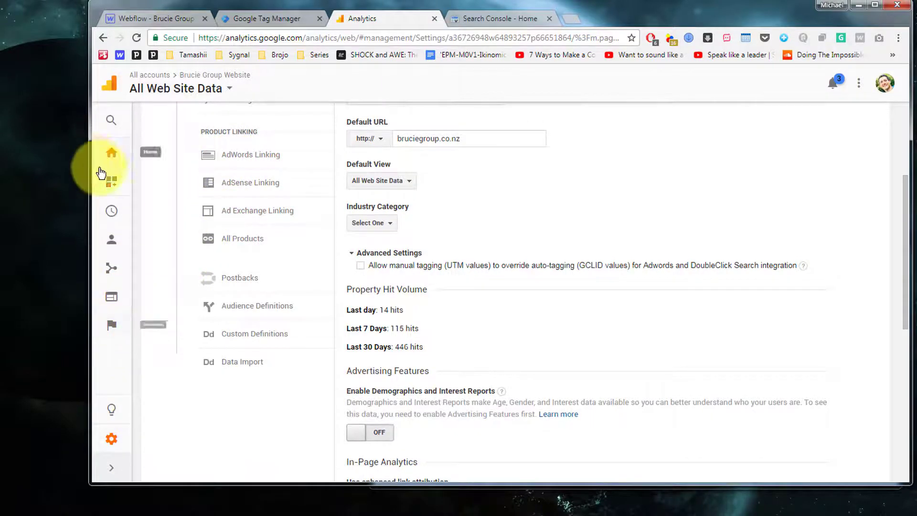
Open the Goals overview in the conversion reports, go to goal setup, and start a new goal for the All Web Site Data view
click(108, 152)
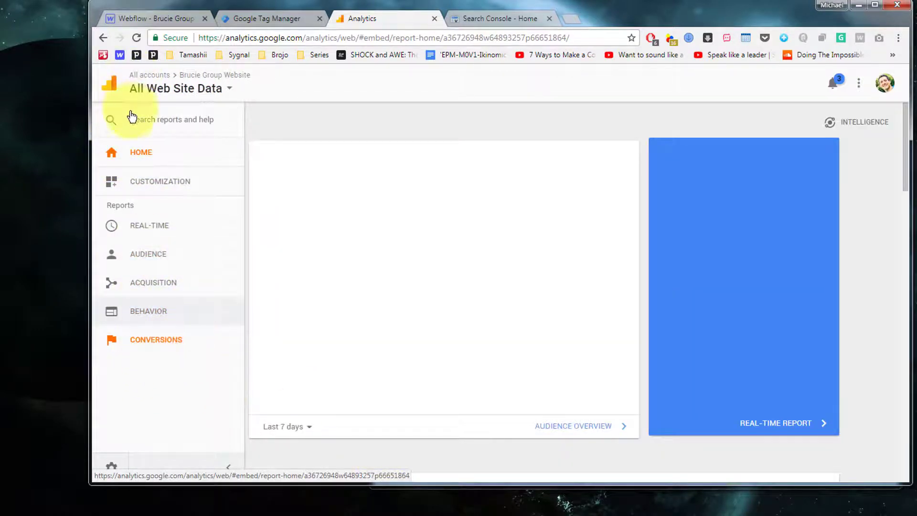
click(139, 330)
click(146, 368)
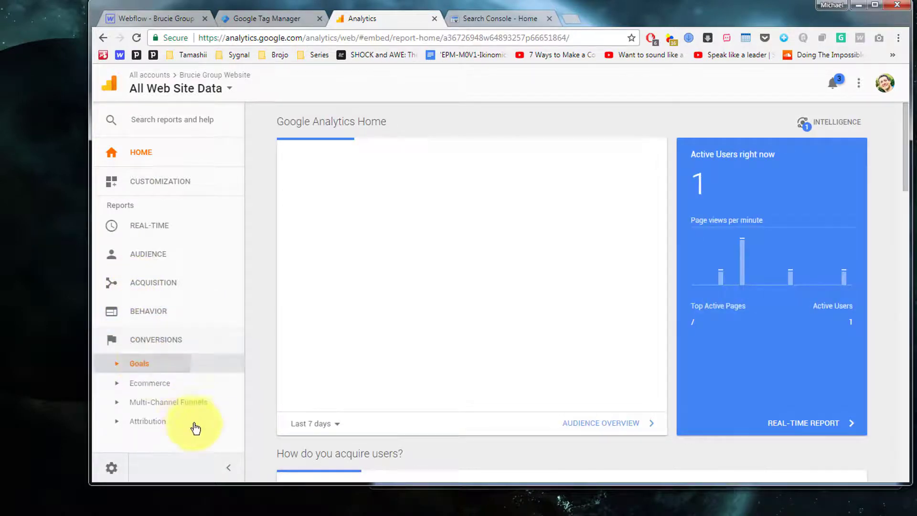
click(152, 382)
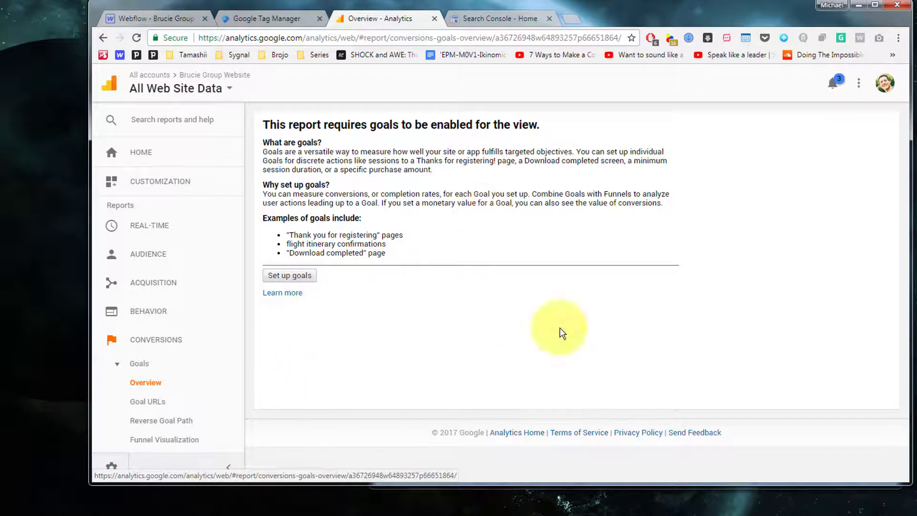
click(300, 275)
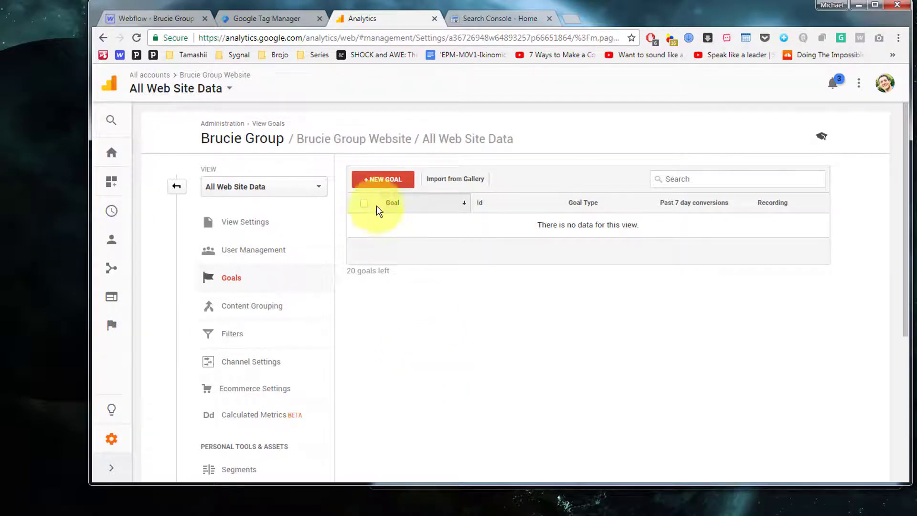
click(384, 180)
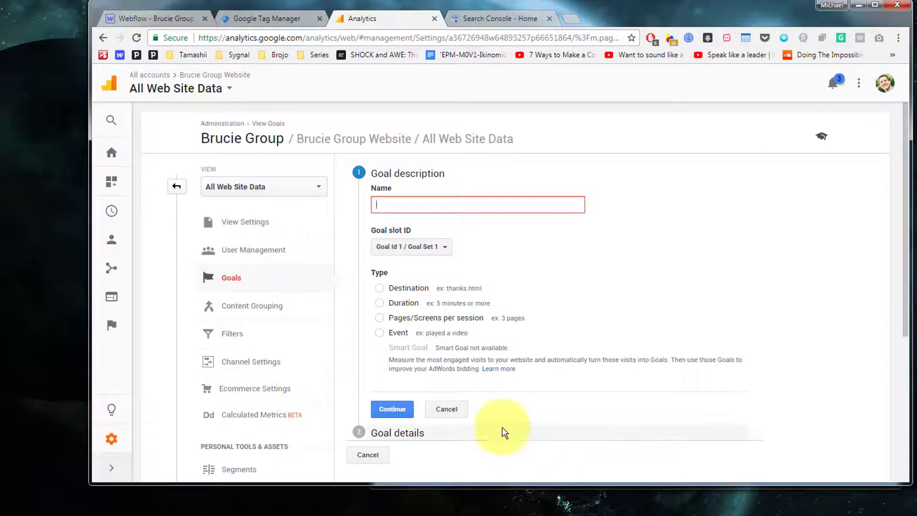
Copy the Contact Form label from the Goals & Analytics.docx table in Word and enter it as the new goal's name
key(alt+Tab)
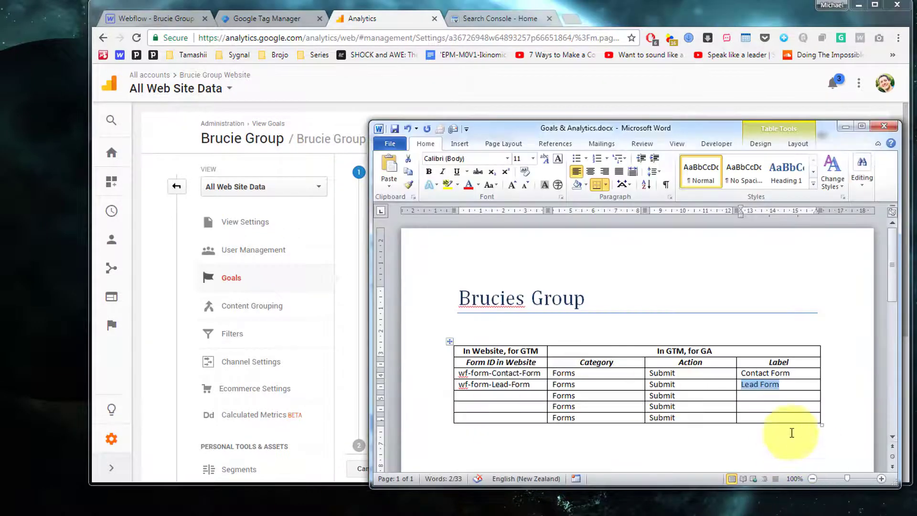
triple_click(760, 373)
key(ctrl+c)
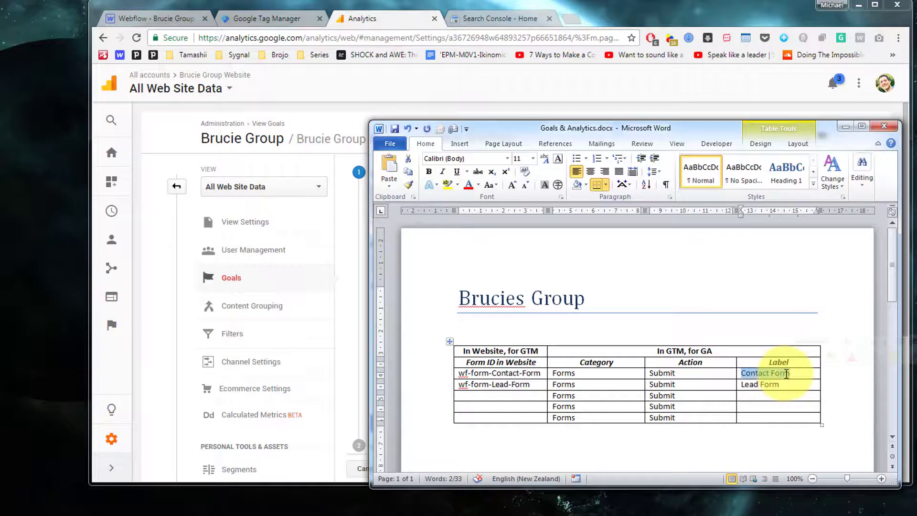
key(alt+Tab)
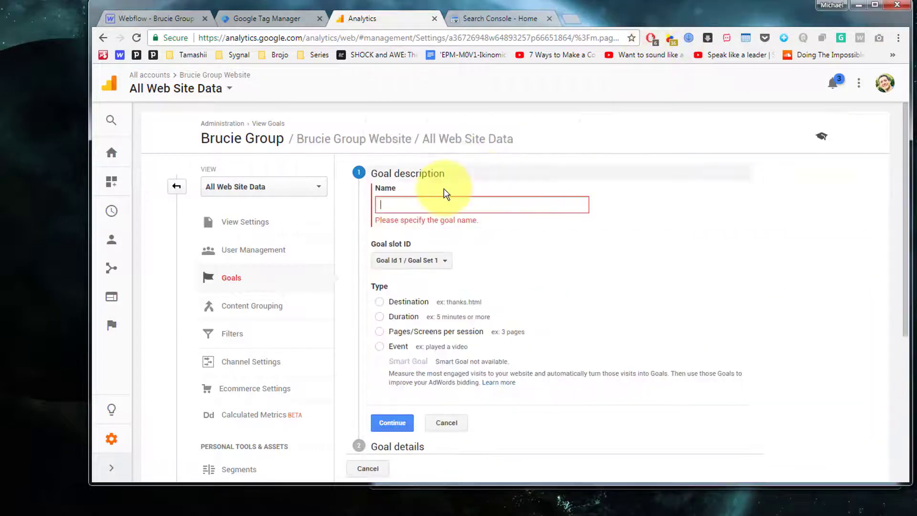
key(ctrl+v)
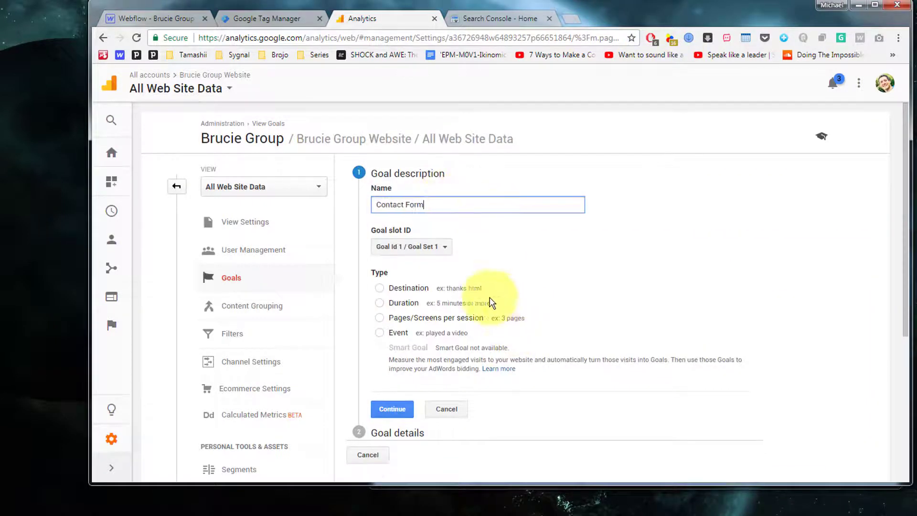
Set the Contact Form goal's type to Event and continue to the goal details
click(380, 333)
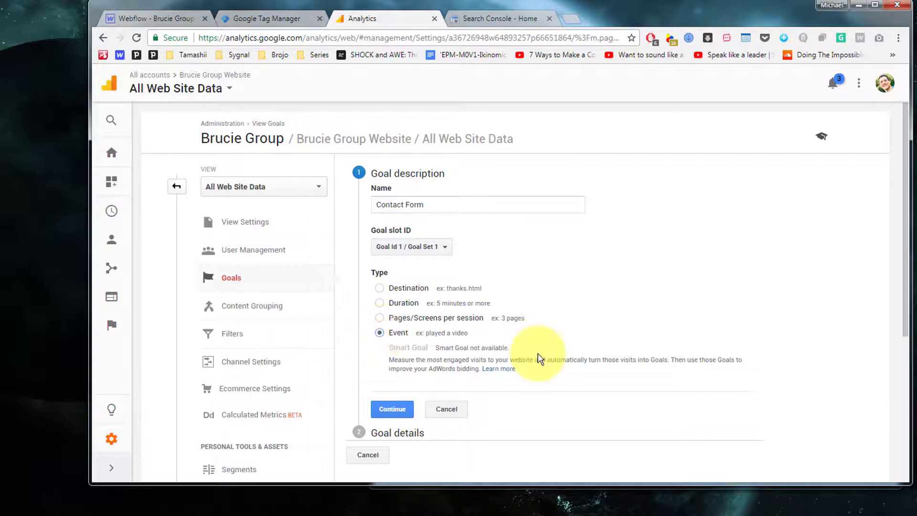
scroll(537, 355, down, 3)
click(395, 291)
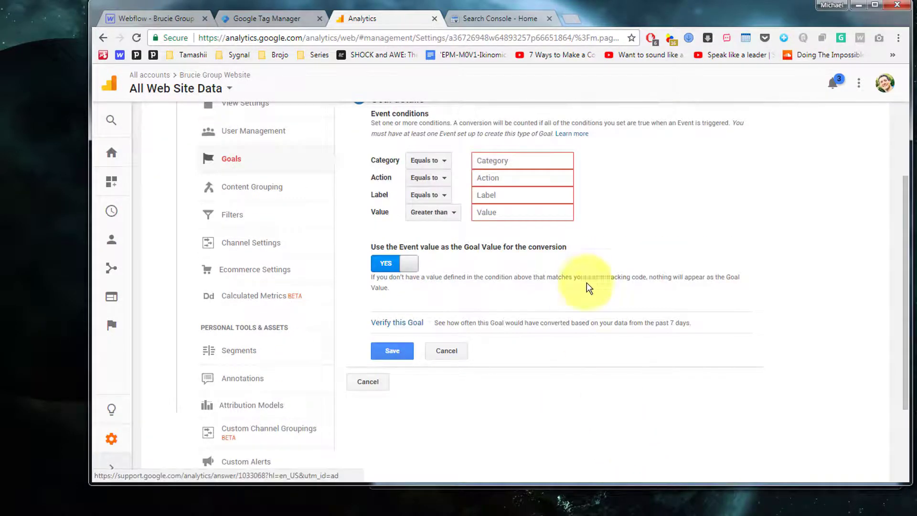
Set the Contact Form goal's event conditions to category Forms, action Submit and label Contact Form
scroll(614, 219, up, 1)
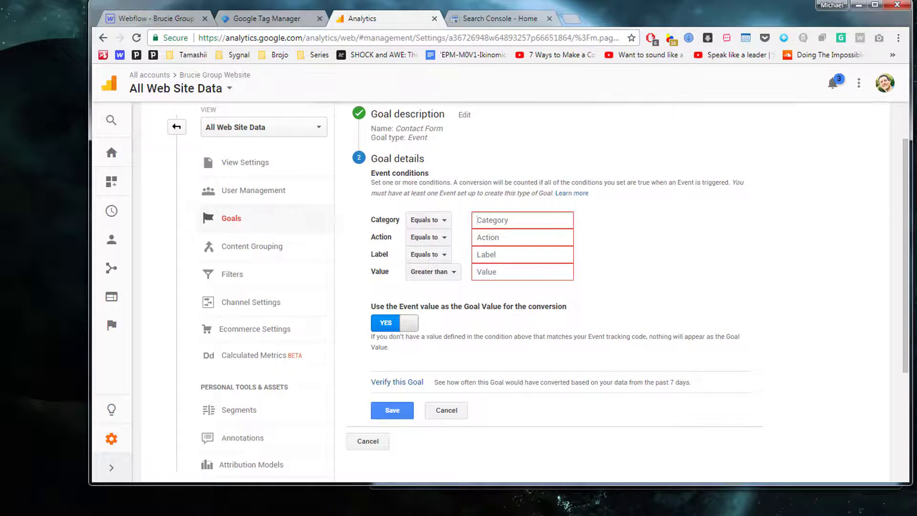
click(395, 222)
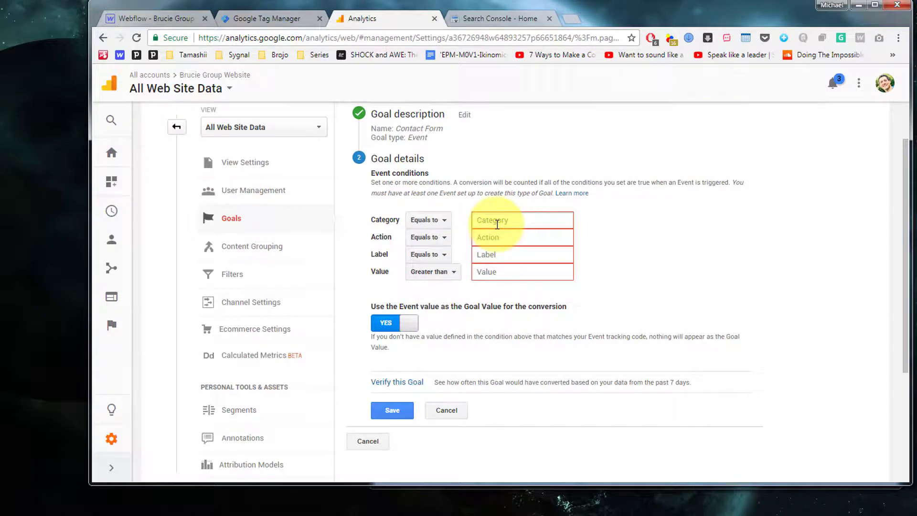
text(Forms)
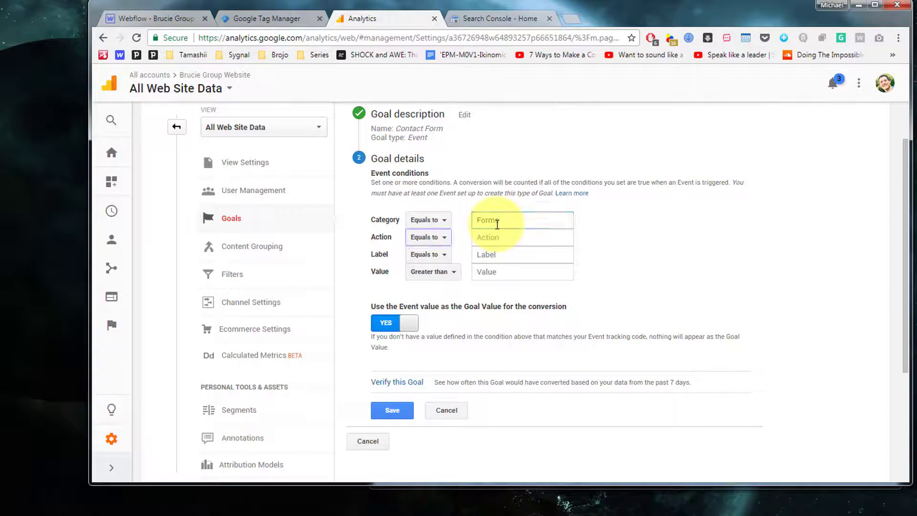
key(Tab)
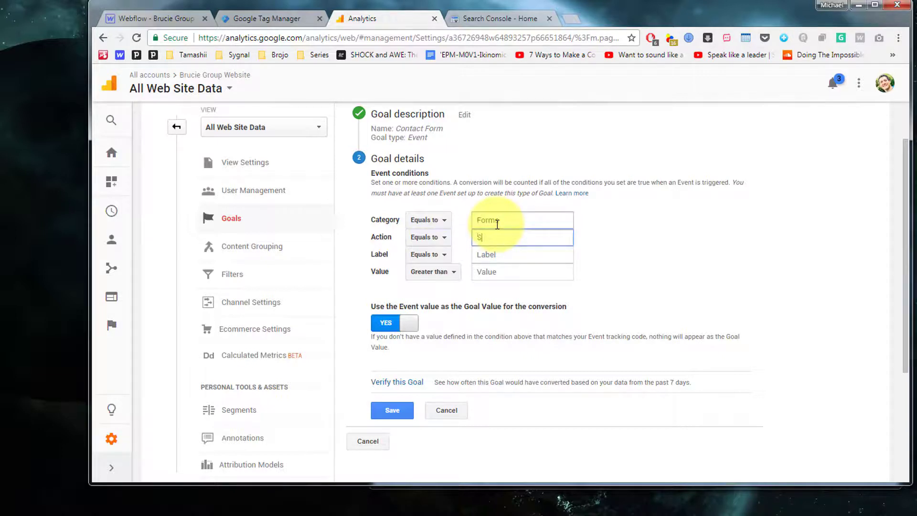
key(Tab)
key(Tab)
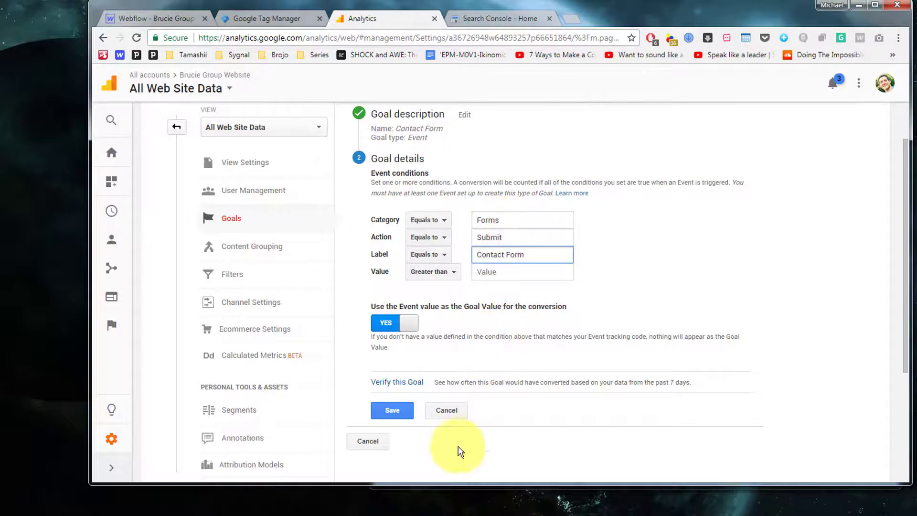
Check the event conditions against the Goals & Analytics.docx table in Word and save the Contact Form goal in Google Analytics
click(337, 514)
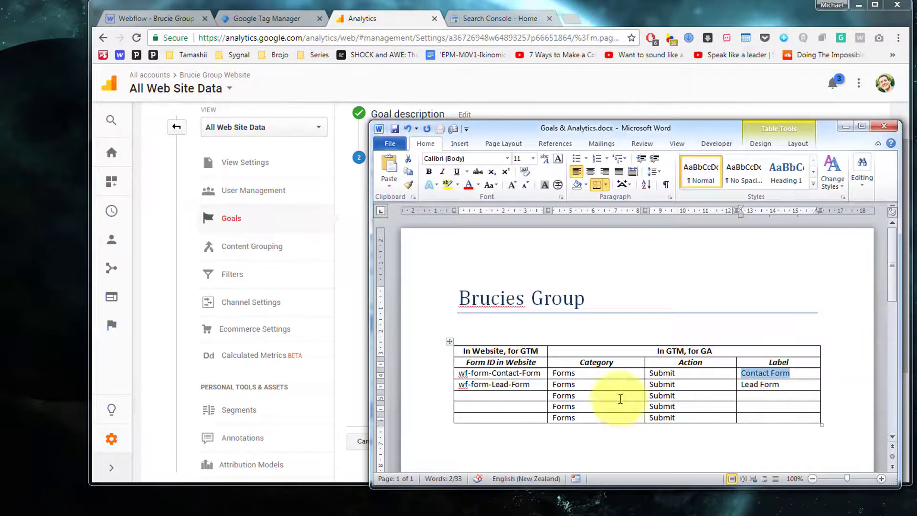
click(776, 395)
click(702, 4)
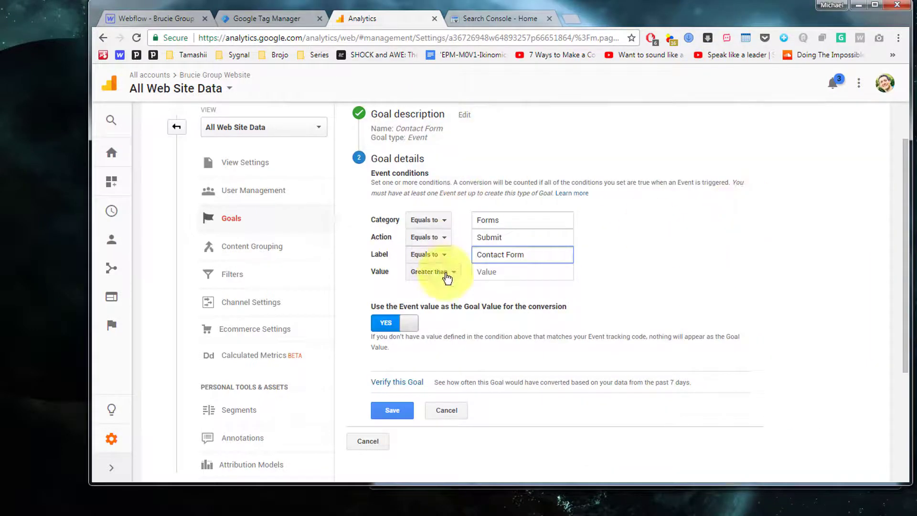
scroll(575, 420, down, 3)
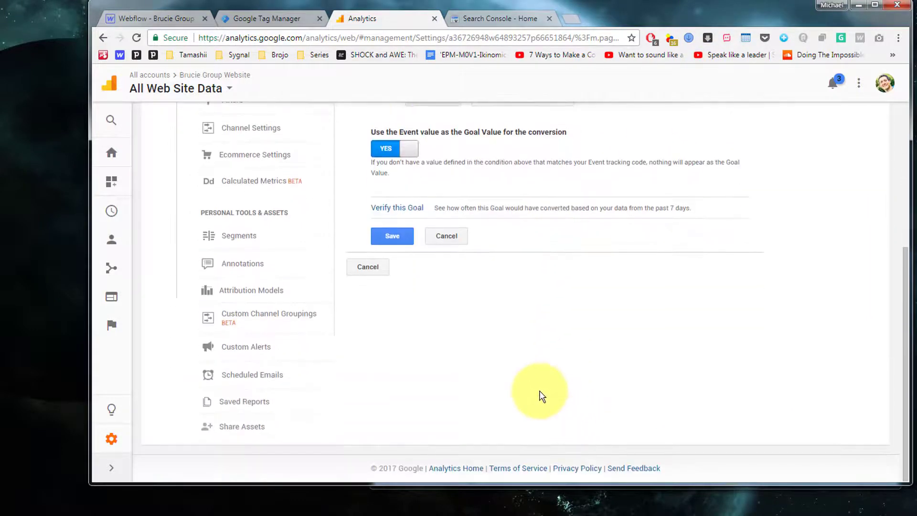
scroll(571, 305, up, 5)
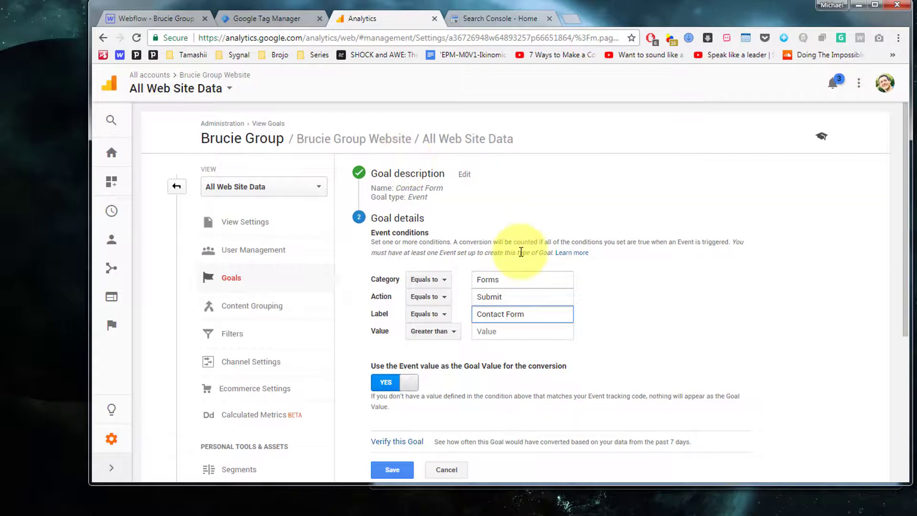
scroll(497, 316, down, 2)
click(394, 352)
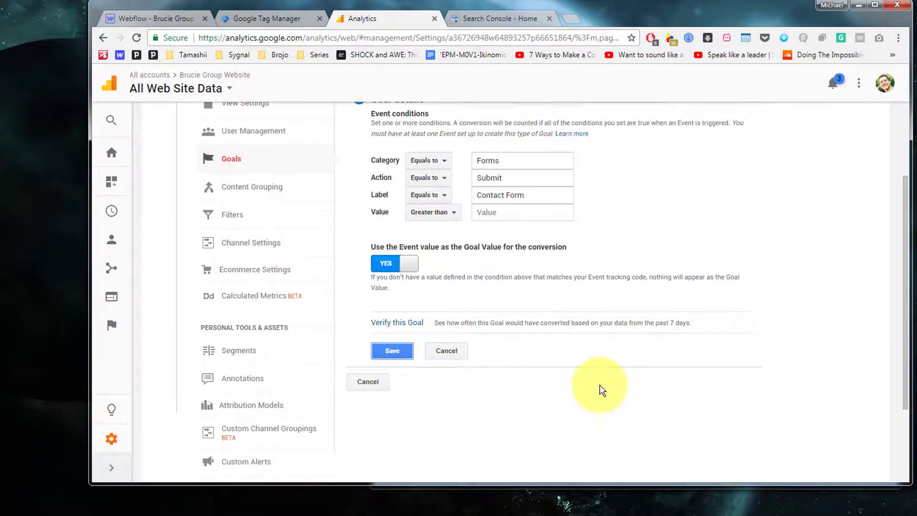
scroll(591, 383, up, 2)
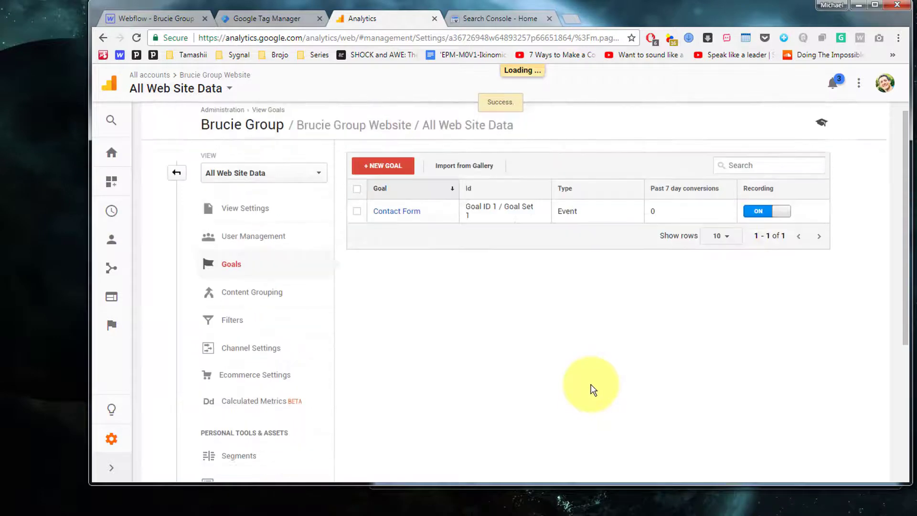
scroll(345, 182, down, 3)
scroll(397, 191, up, 3)
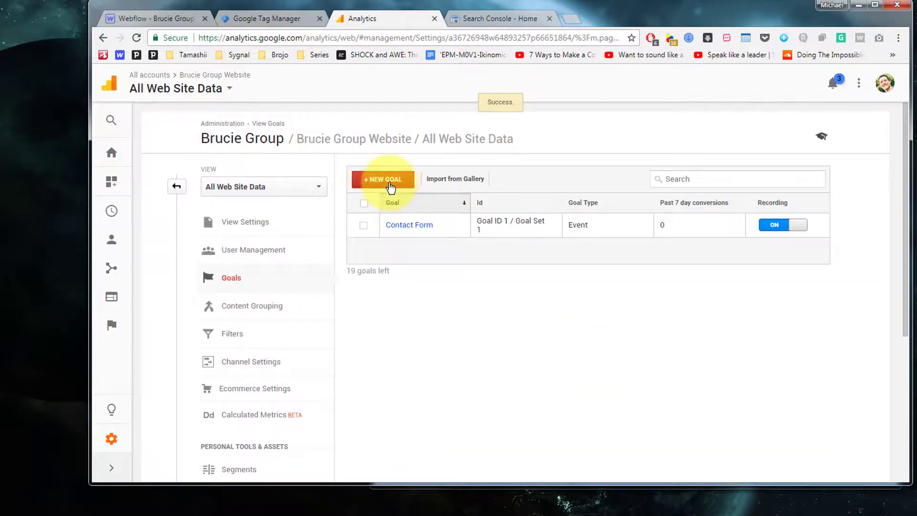
Start a second goal of type Event, named Lead Form with the label copied from the Word table, and continue to its details
click(389, 185)
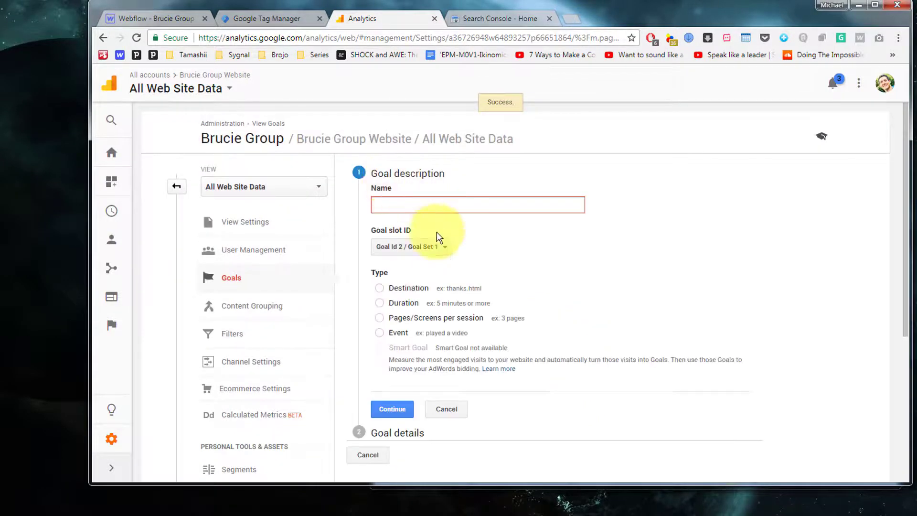
key(alt+Tab)
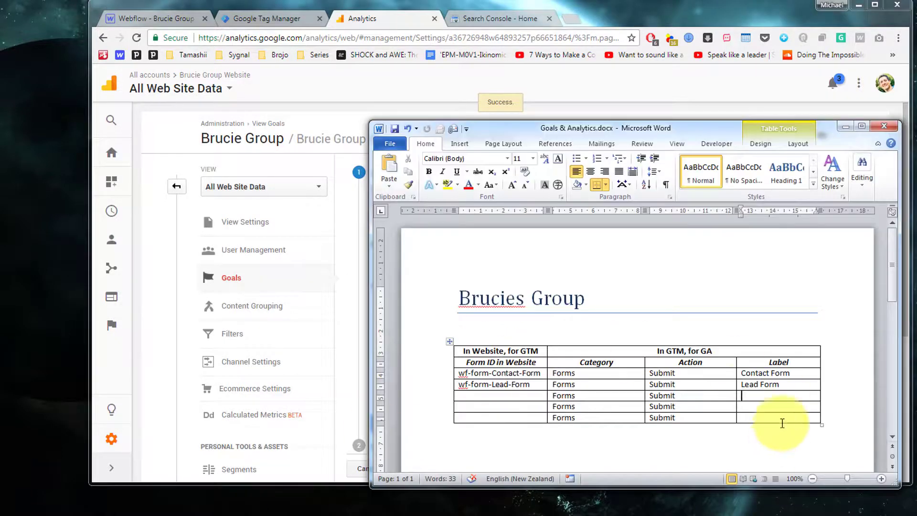
drag(744, 386, 766, 387)
key(ctrl+c)
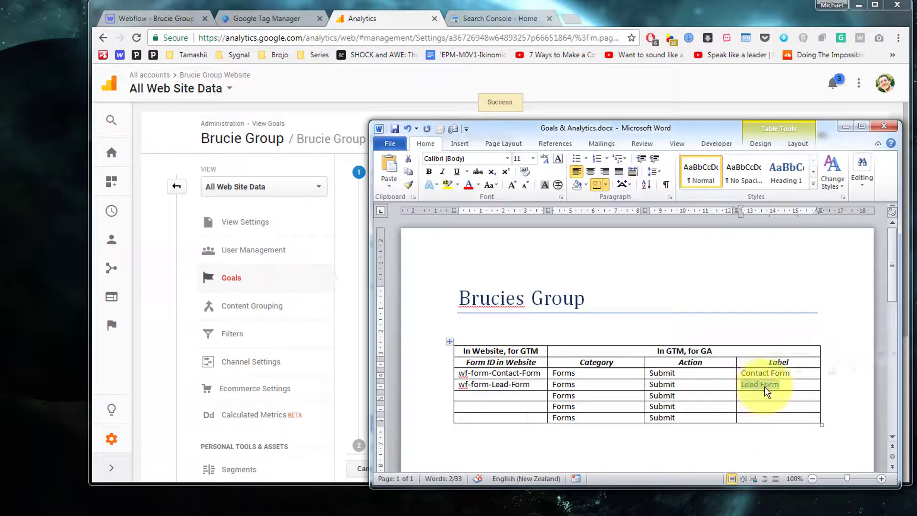
click(684, 13)
key(ctrl+v)
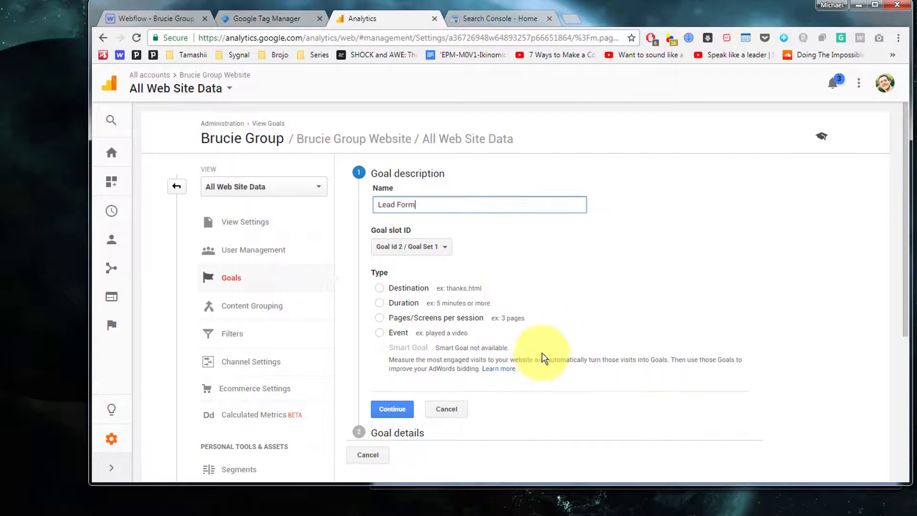
click(380, 332)
click(390, 410)
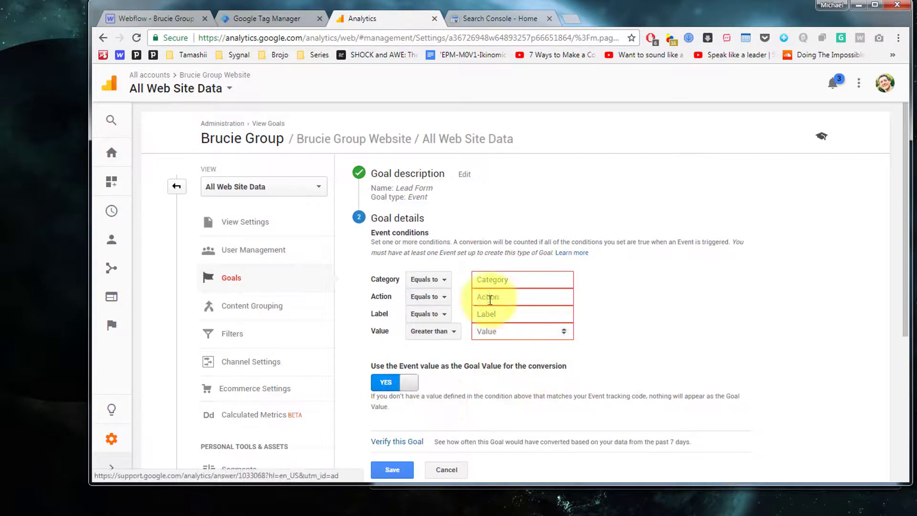
Set the Lead Form goal's event conditions to category Forms, action Submit and label Lead Form, and save the goal
click(509, 314)
key(ctrl+v)
click(531, 281)
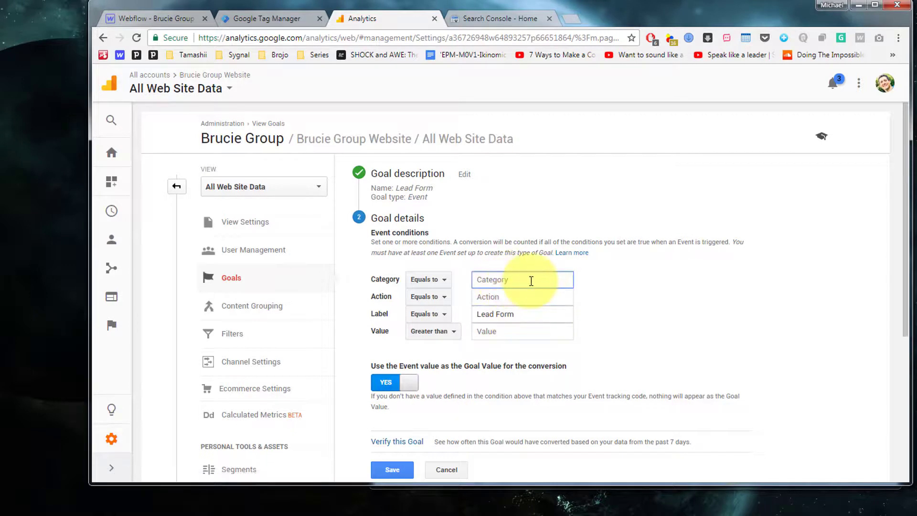
text(Forms)
key(Tab)
text(Submit)
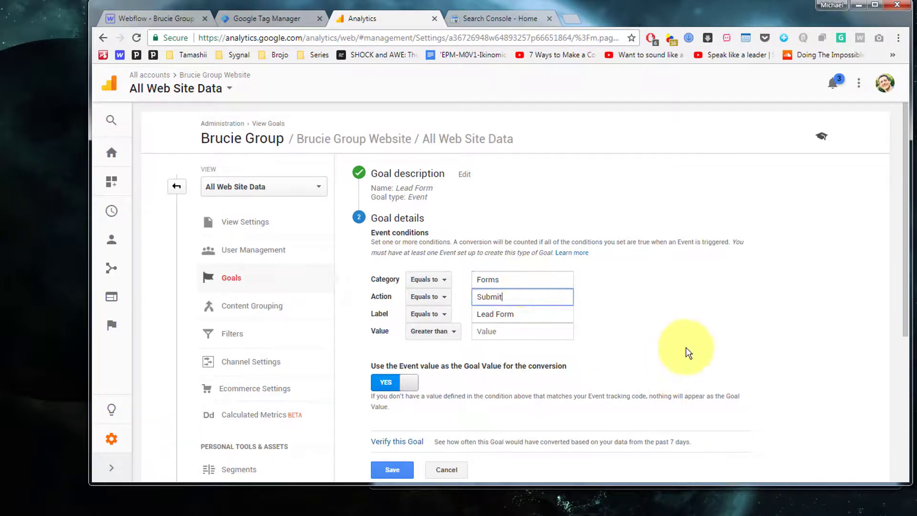
click(700, 334)
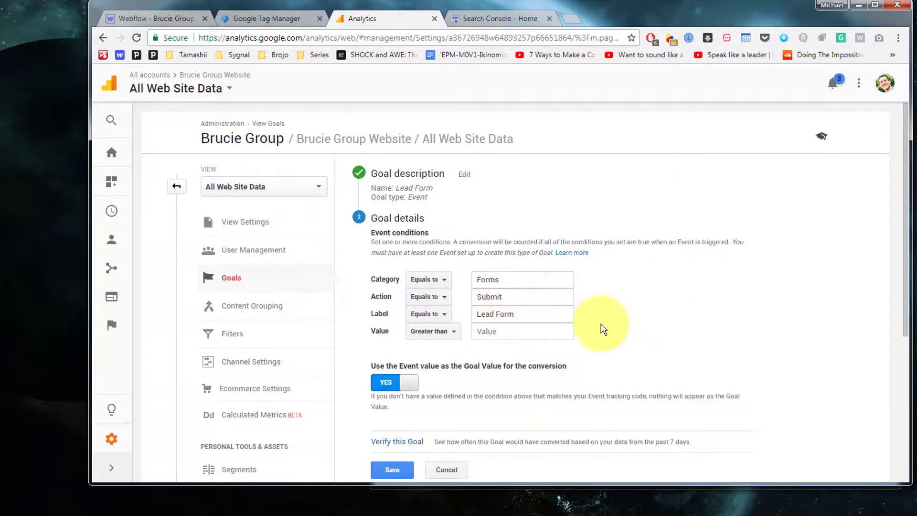
scroll(600, 323, down, 4)
click(400, 293)
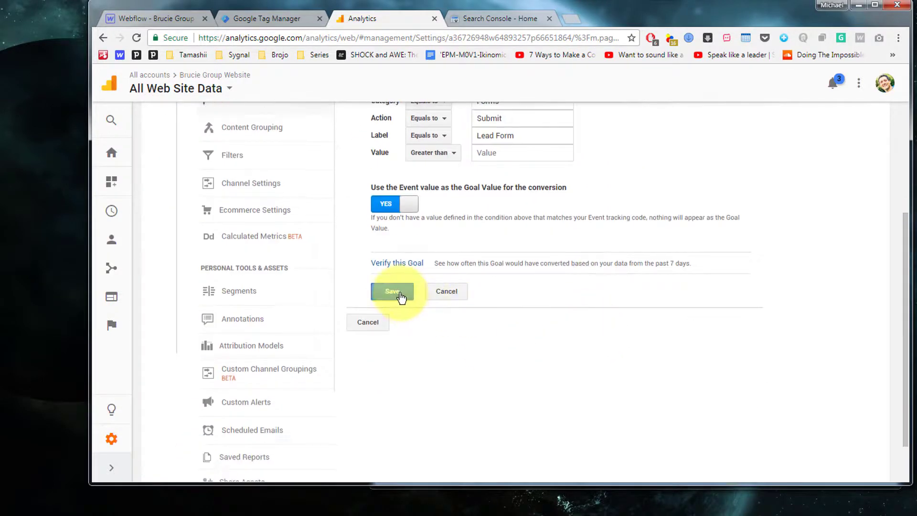